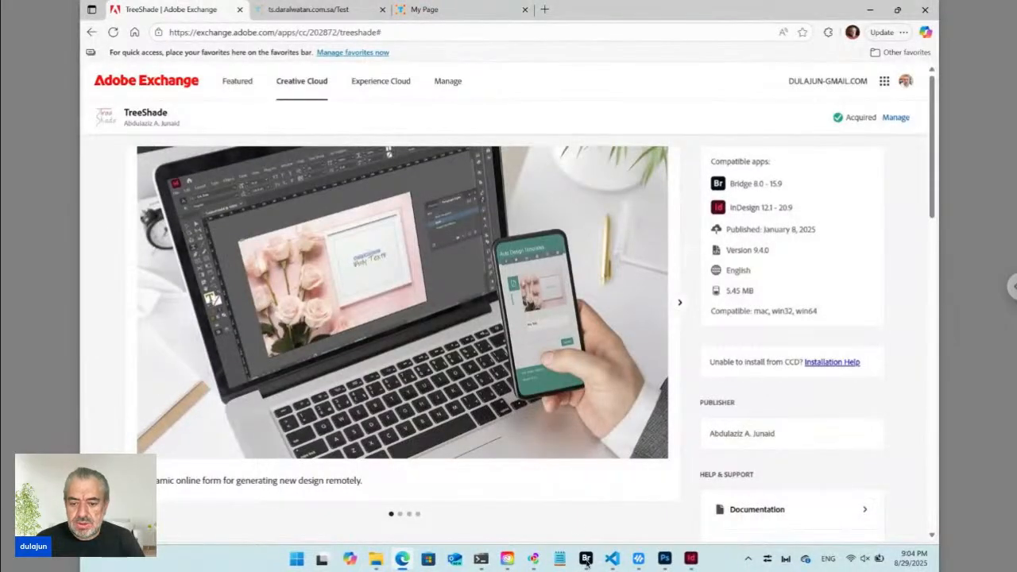
Bring Adobe Bridge in front of the TreeShade extension page in Edge.
click(586, 560)
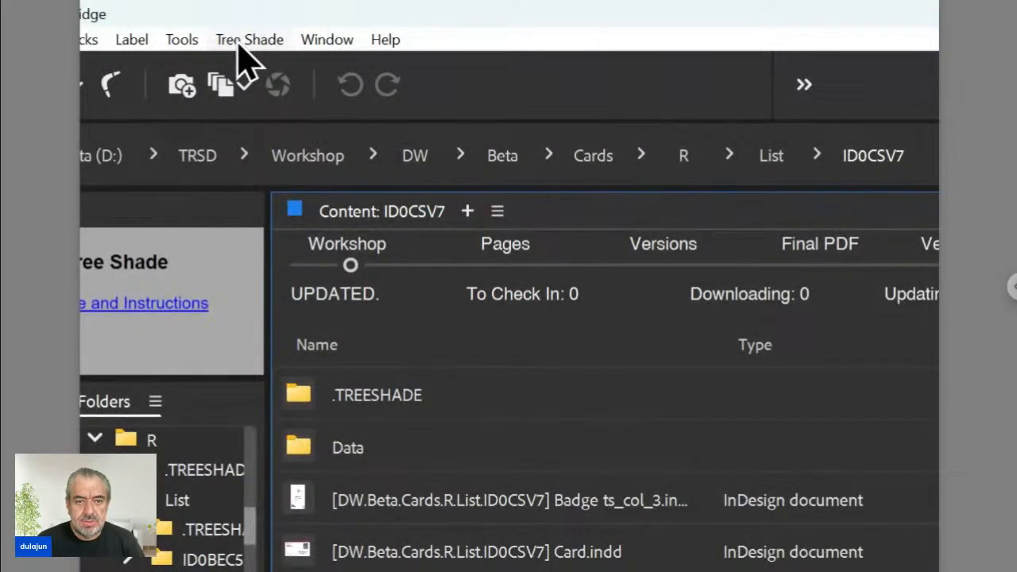
Switch to InDesign showing Layout.indd and maximize its window.
click(246, 42)
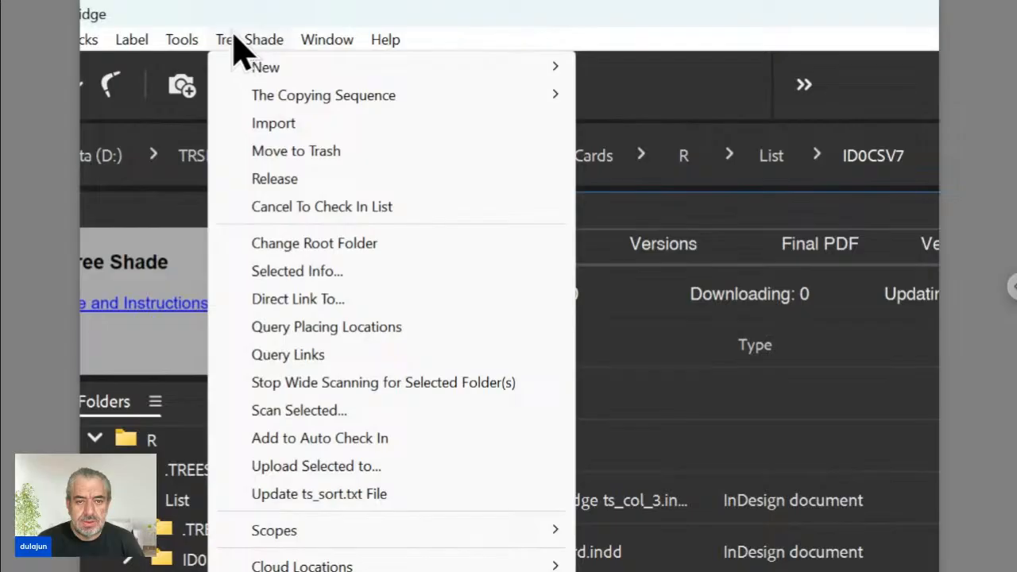
click(234, 40)
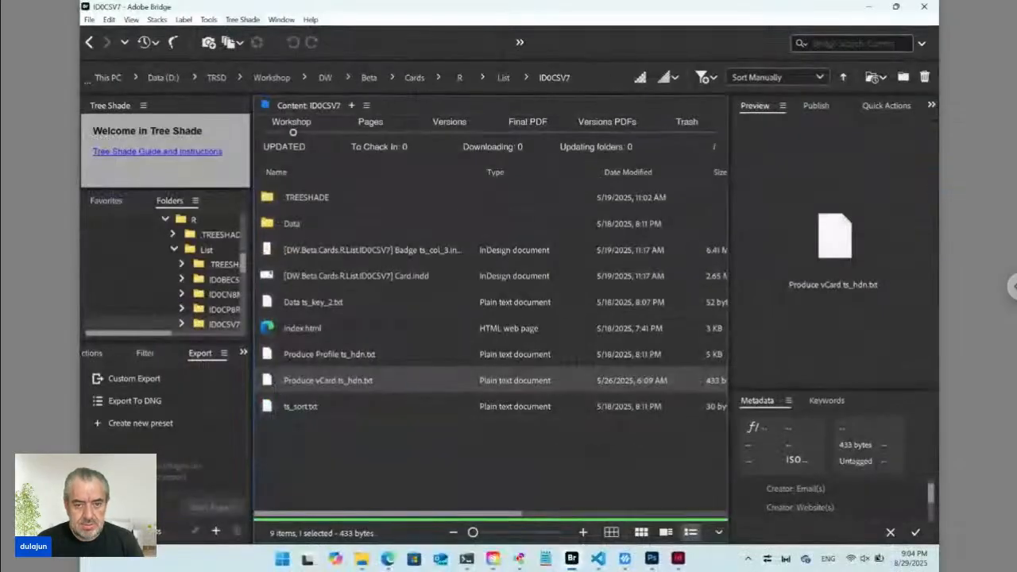
click(691, 559)
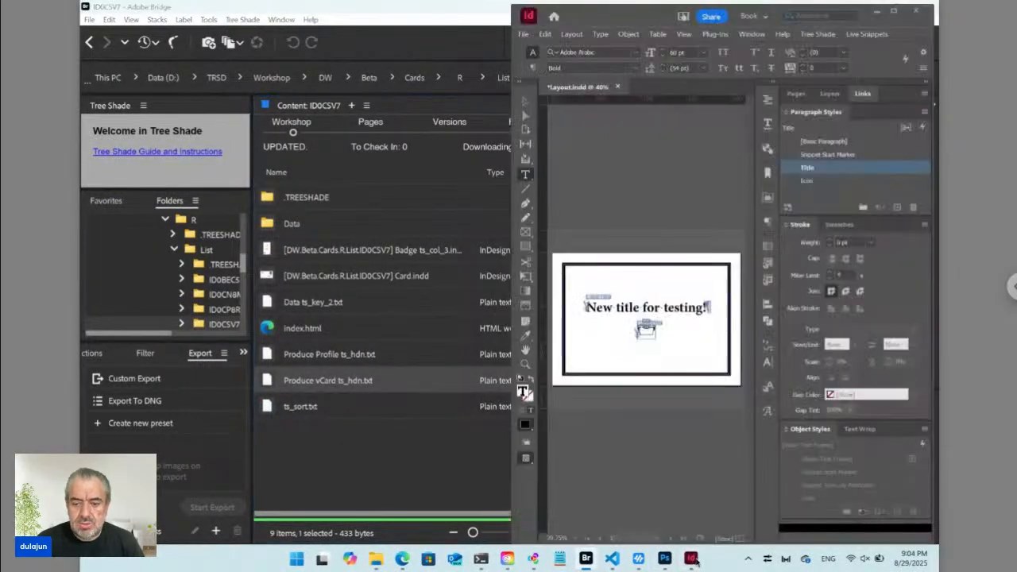
click(894, 11)
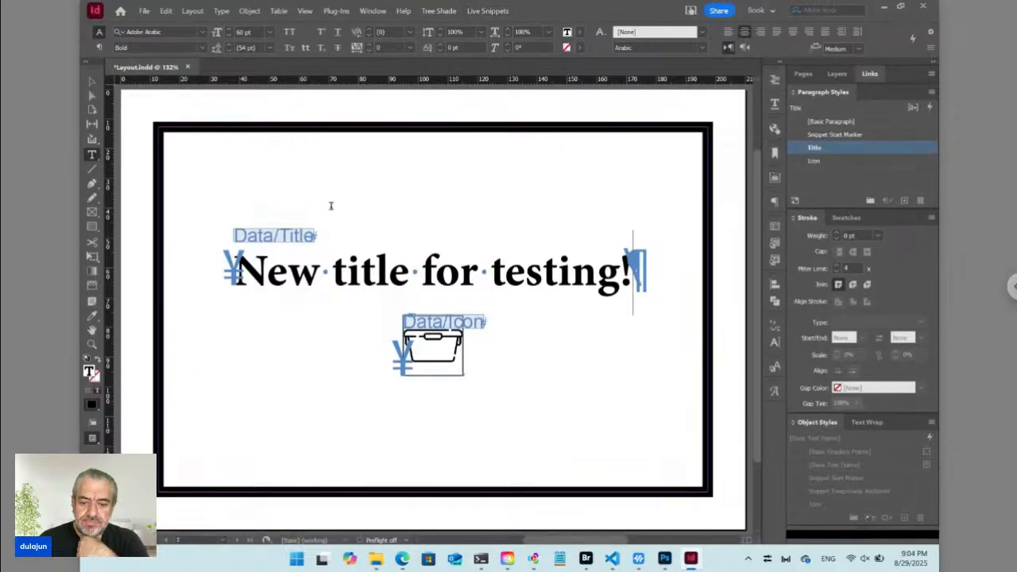
Return to Adobe Bridge to view the Workshop folder.
click(585, 560)
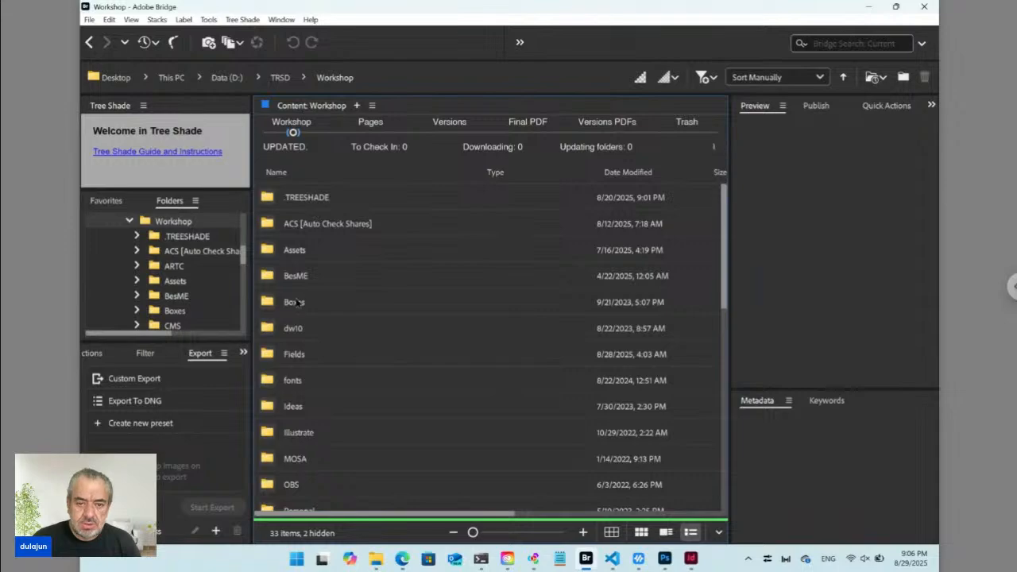
Make a new folder in Workshop, name it QR, and open it.
key(ctrl+shift+n)
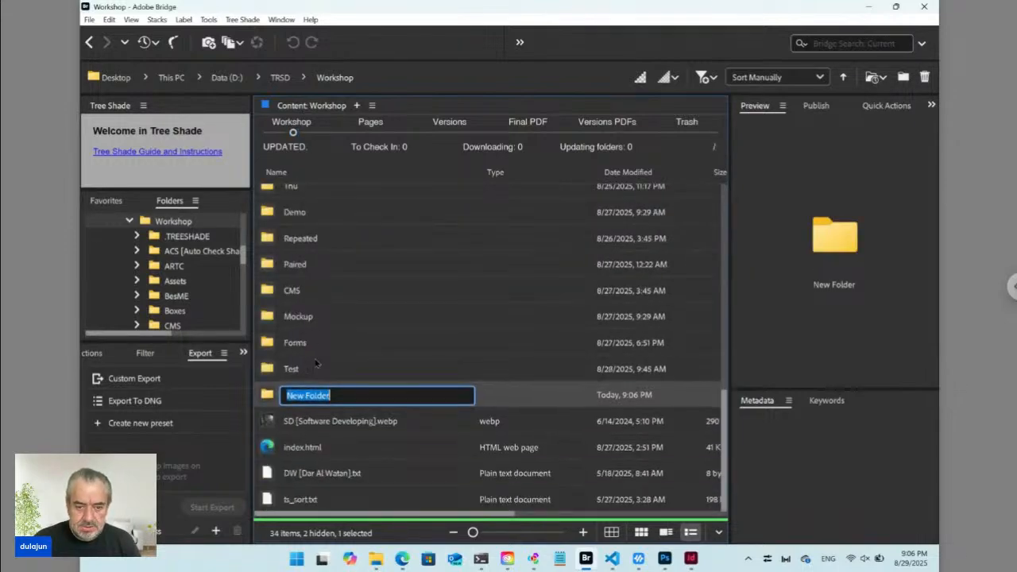
text(QR)
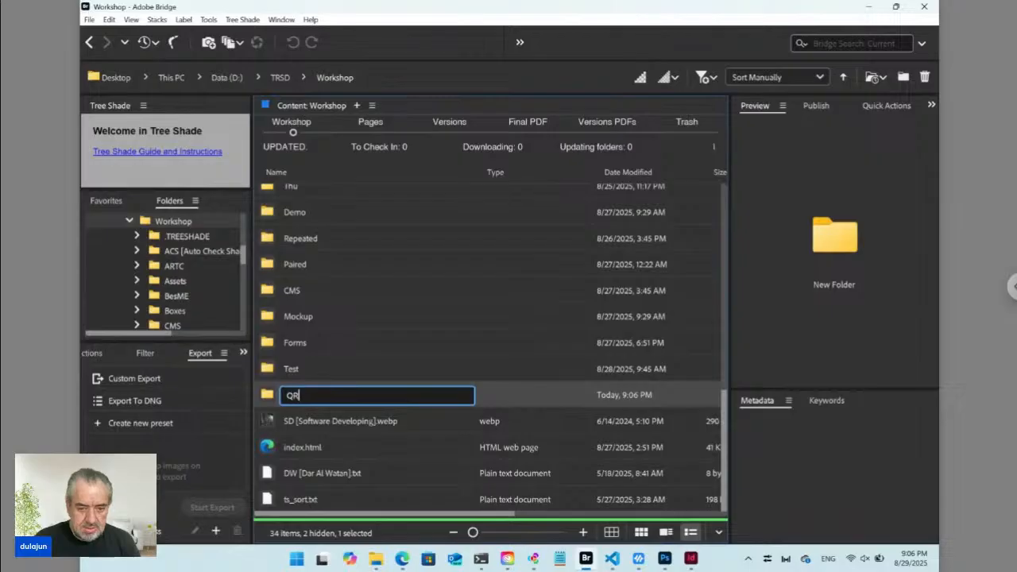
key(Return)
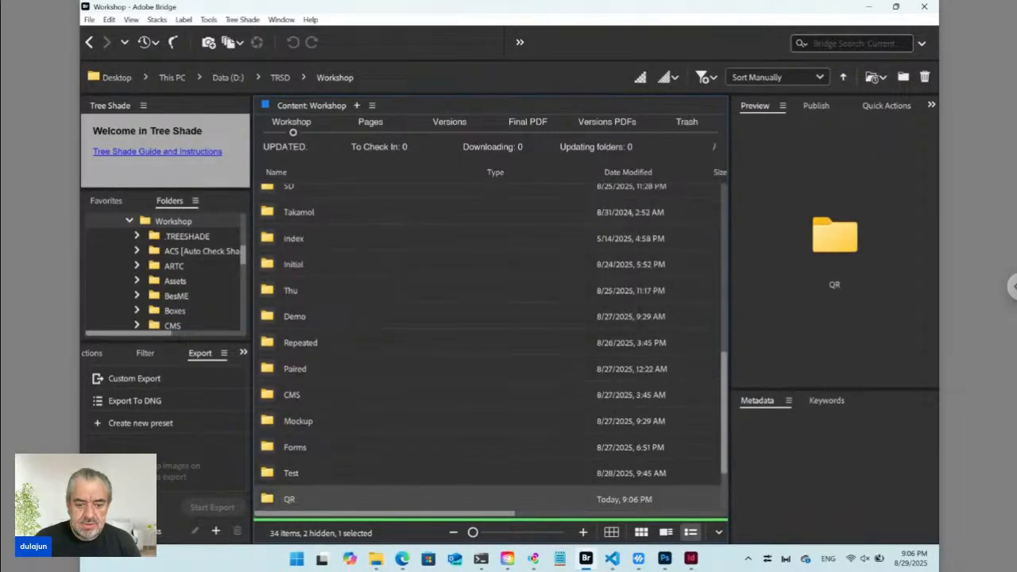
key(Return)
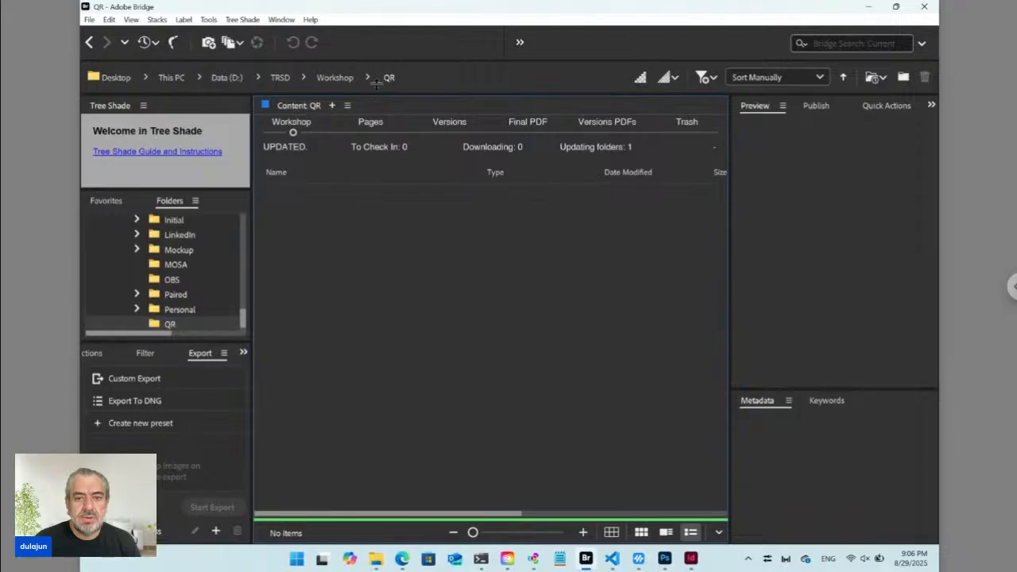
Create Data ts_key.txt via Tree Shade > New > Data ts_key and open it in VS Code.
click(243, 19)
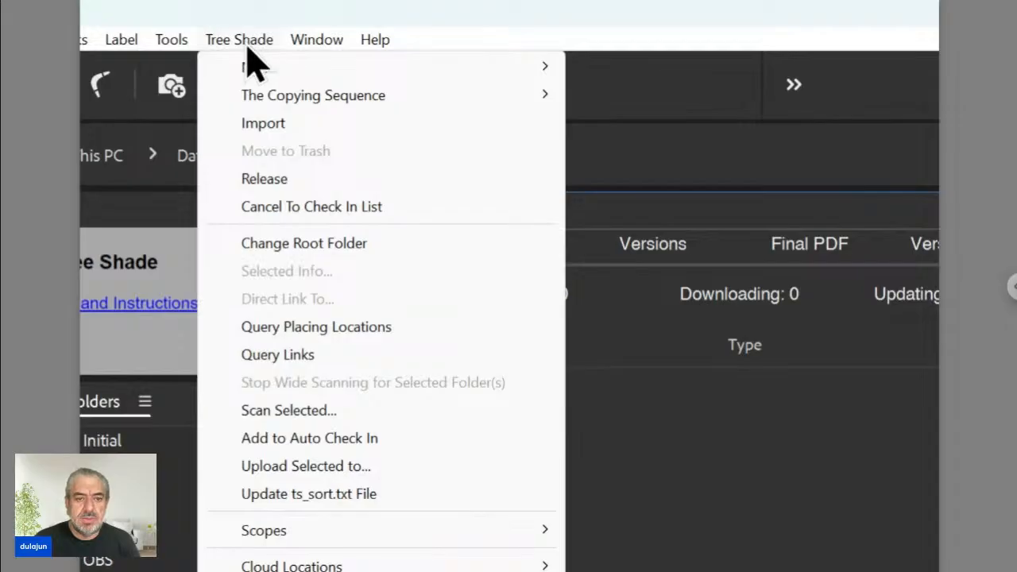
mouse_move(284, 70)
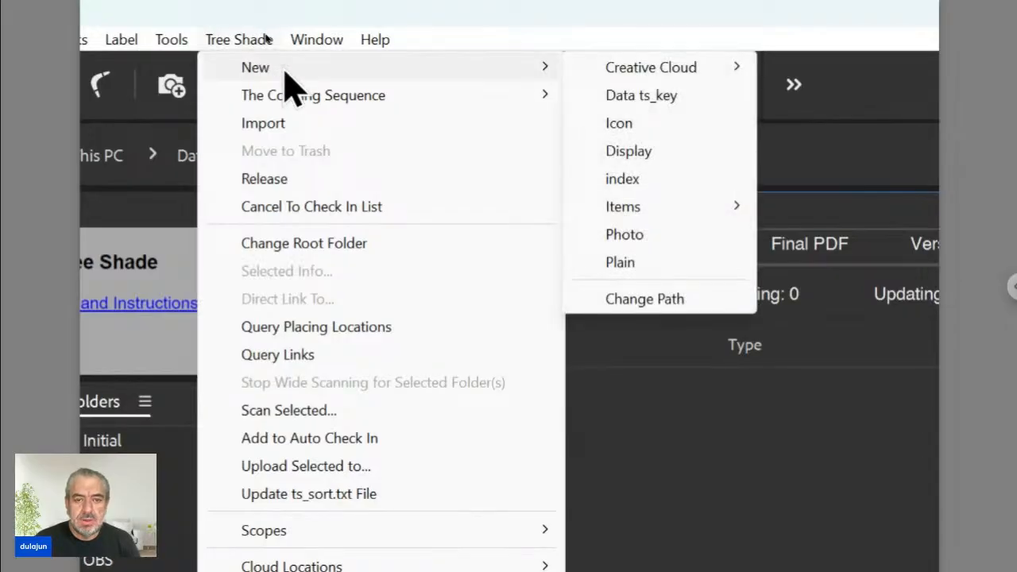
click(647, 99)
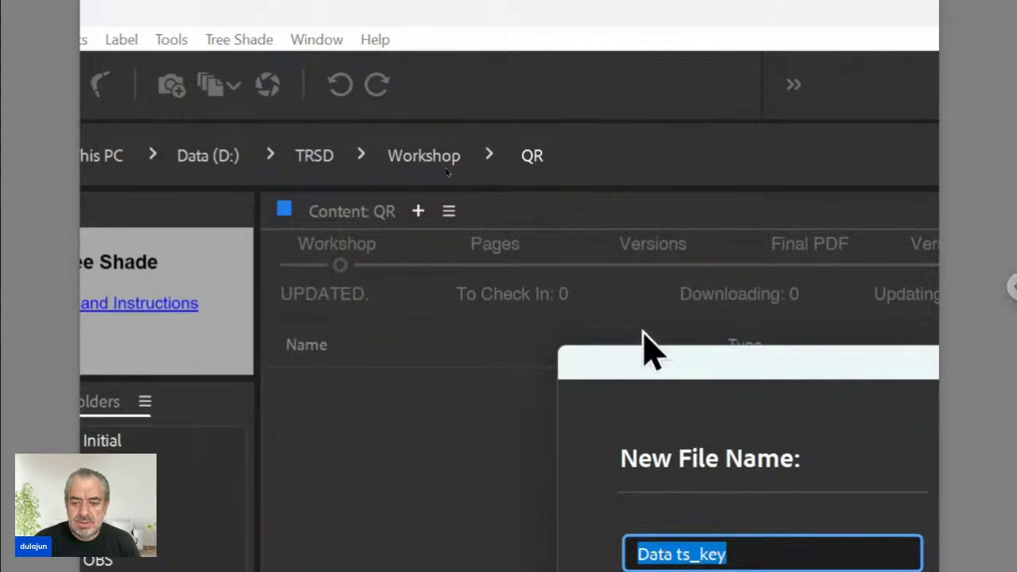
drag(649, 357, 502, 198)
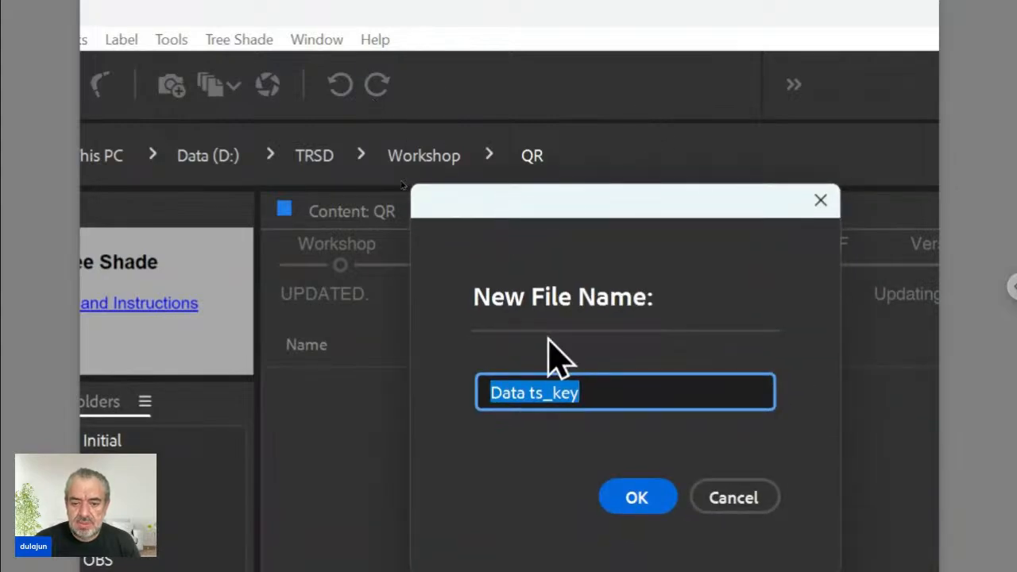
click(545, 391)
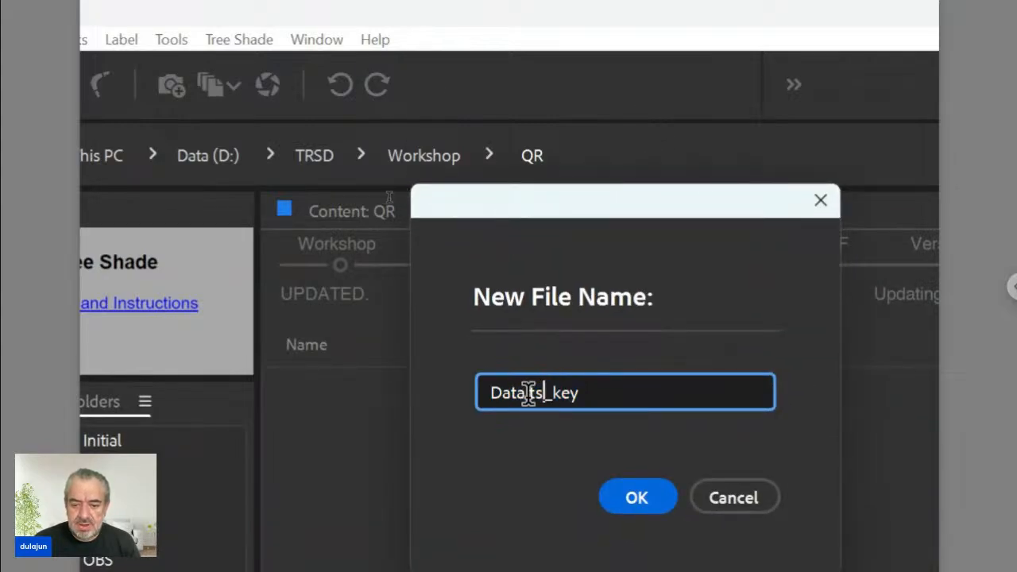
drag(529, 393, 580, 392)
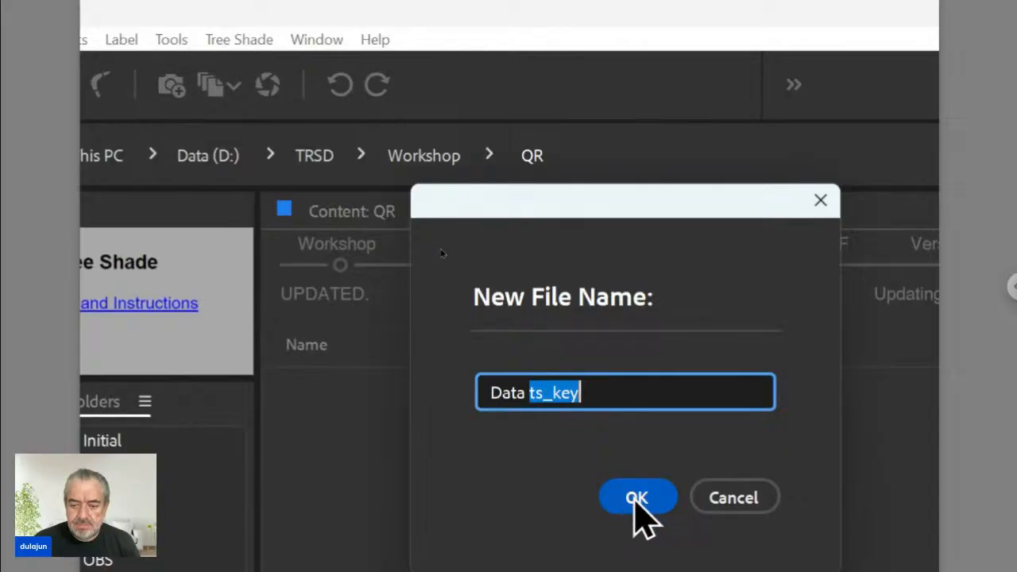
click(635, 499)
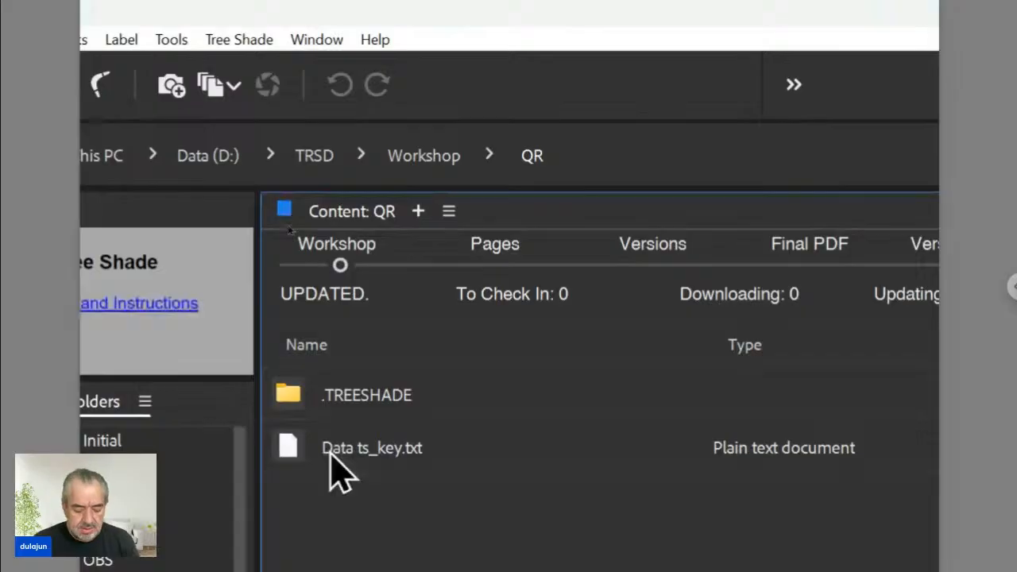
click(295, 451)
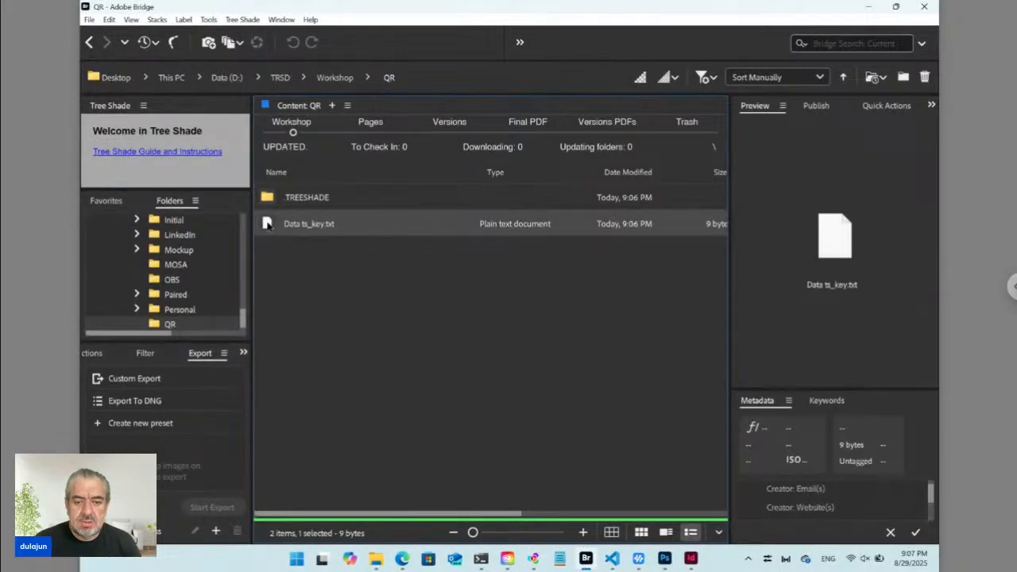
drag(268, 225, 297, 177)
Inspect the Update:./ line in Data ts_key.txt, then close the file.
key(alt+Tab)
key(alt+Tab)
key(alt+Tab)
key(alt+Tab)
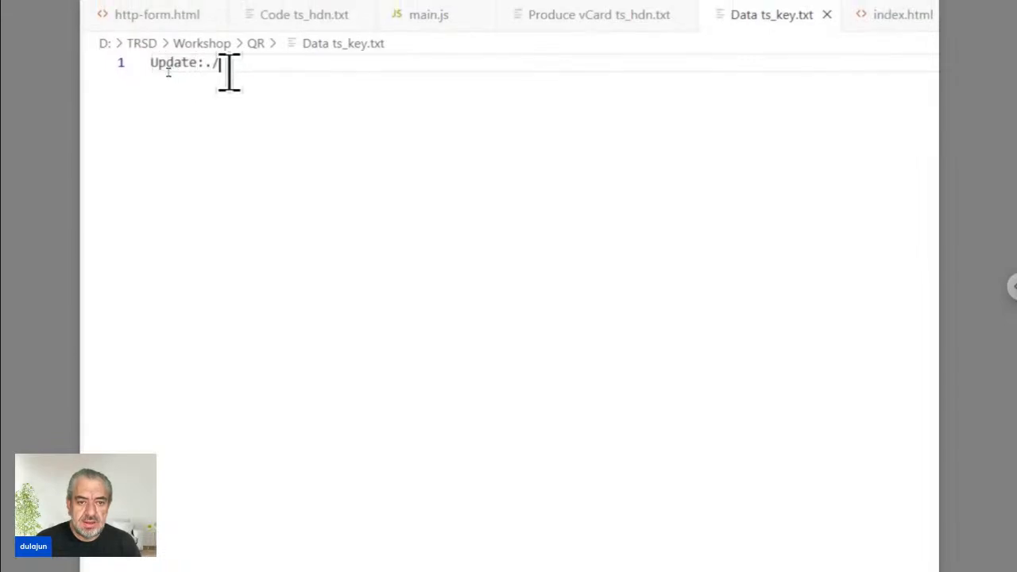
drag(229, 72, 149, 72)
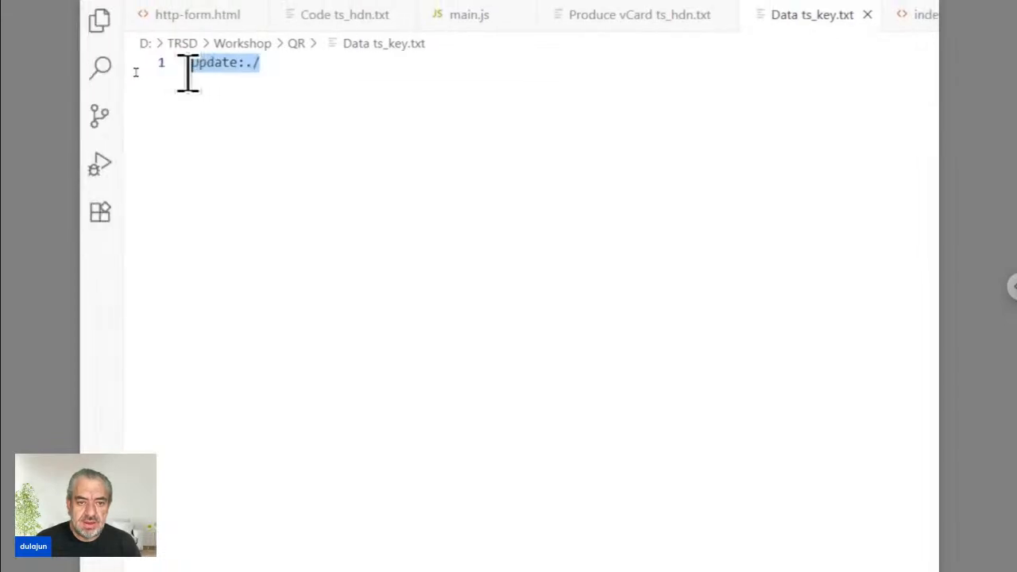
click(244, 64)
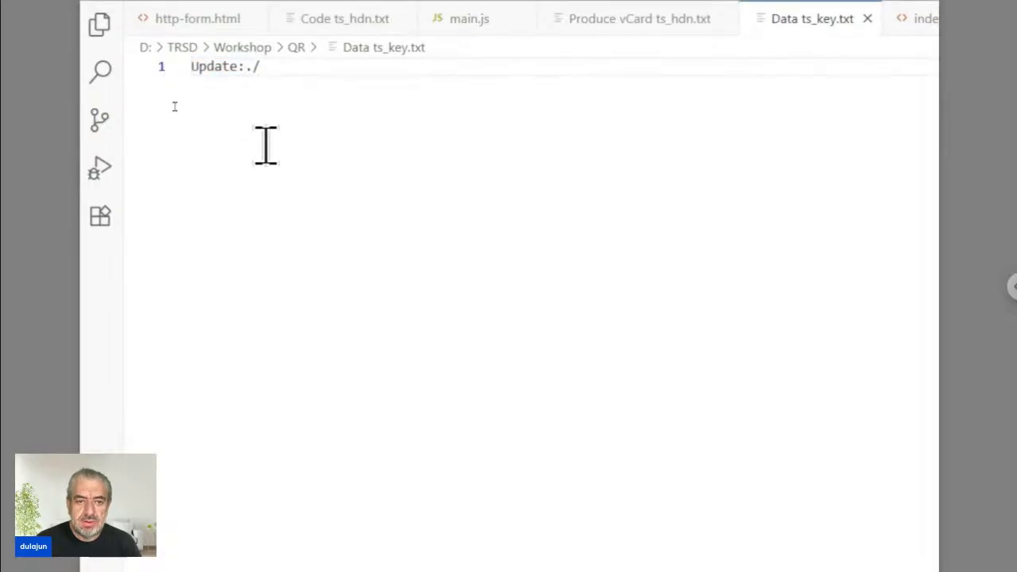
key(shift+Right)
key(shift+Right)
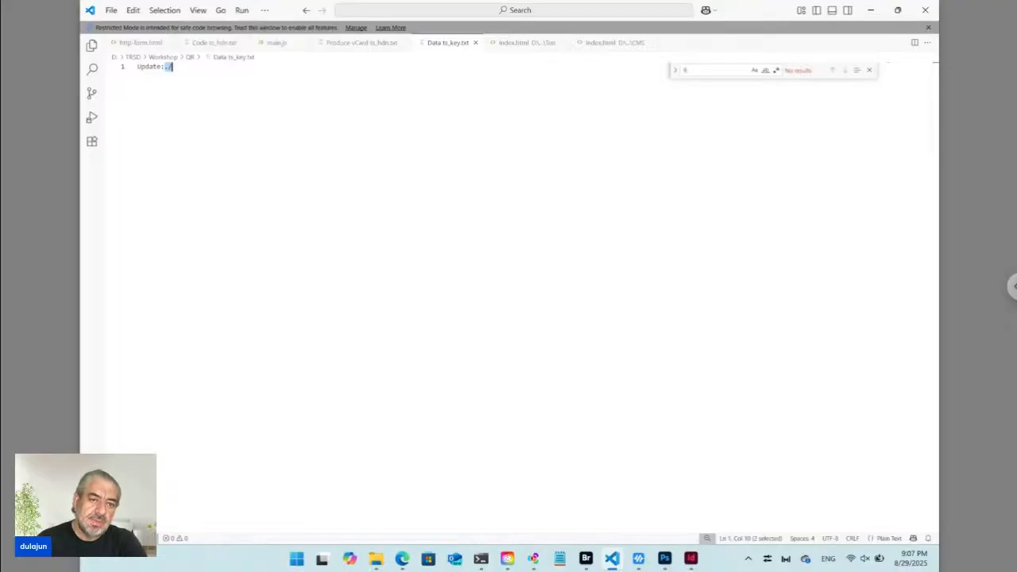
click(474, 43)
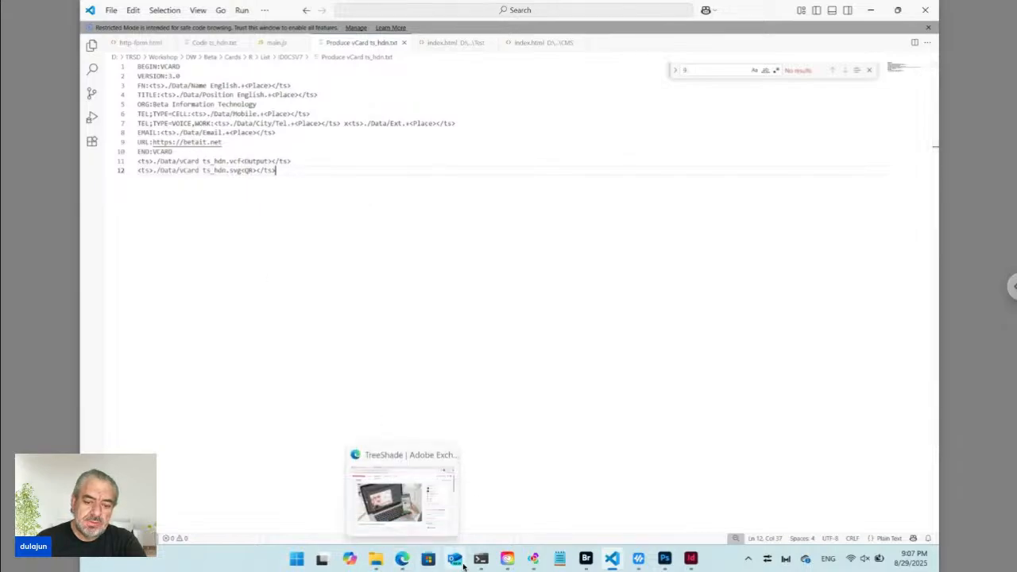
Show the PowerShell tab where ngrok forwards ts.daralwatan.com.sa to localhost:80.
click(587, 559)
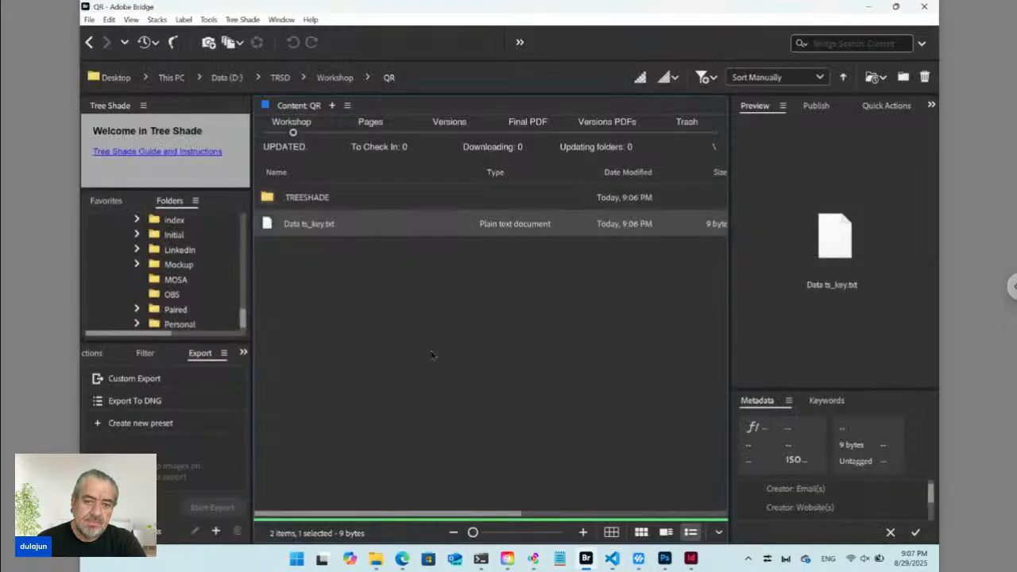
click(329, 259)
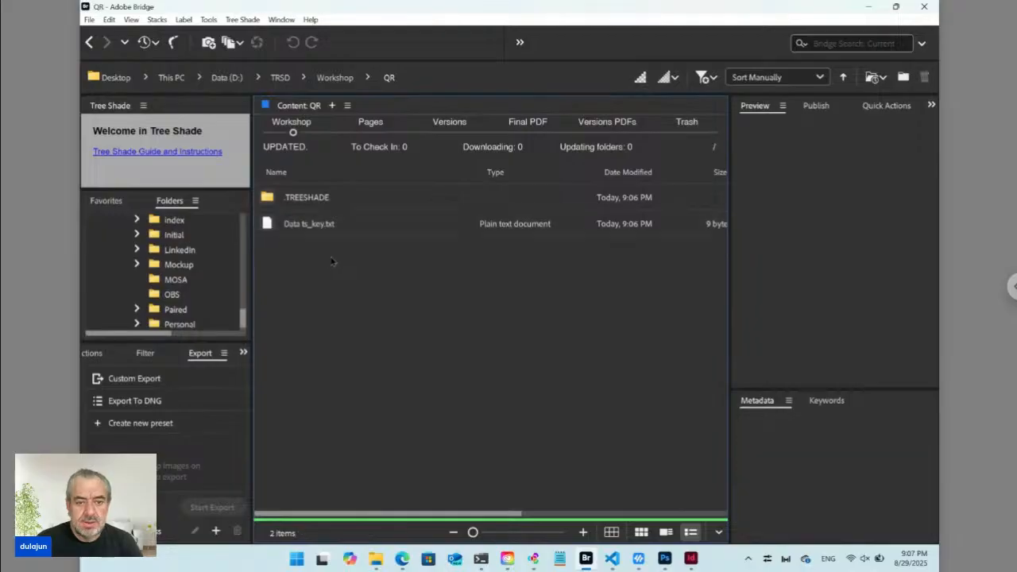
click(481, 559)
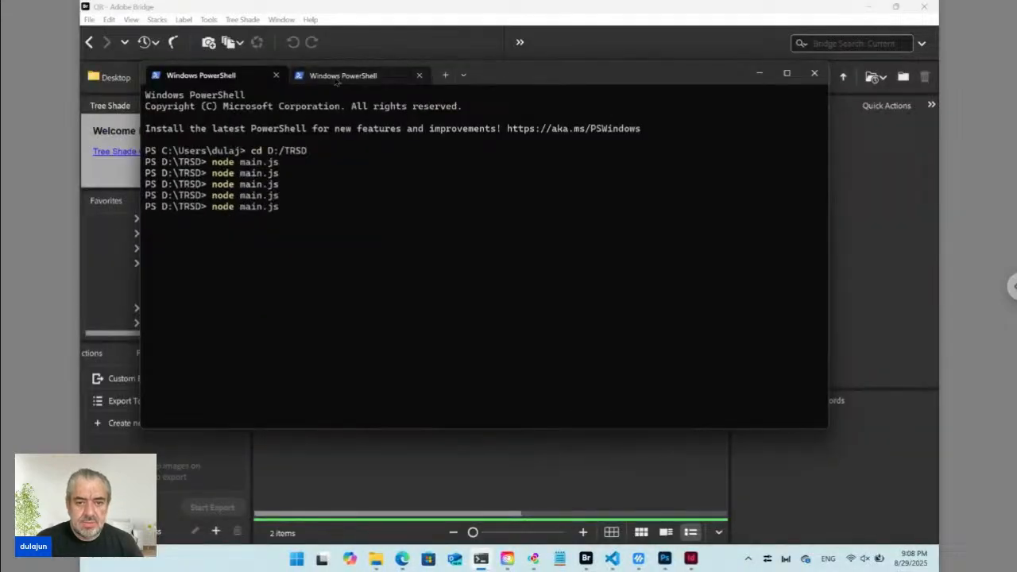
click(337, 80)
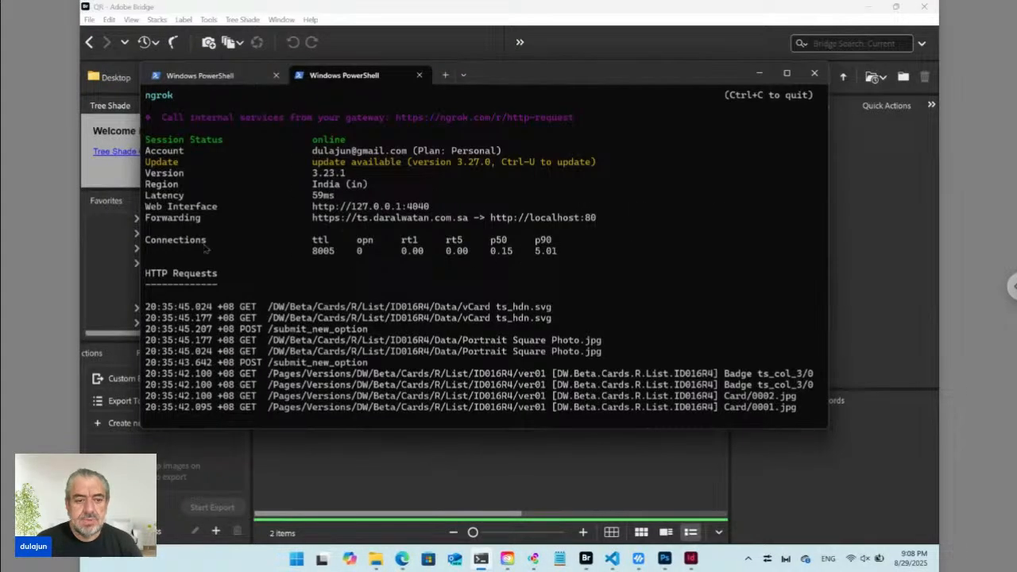
Open Data ts_key.txt from Bridge and confirm launching its online form.
click(301, 445)
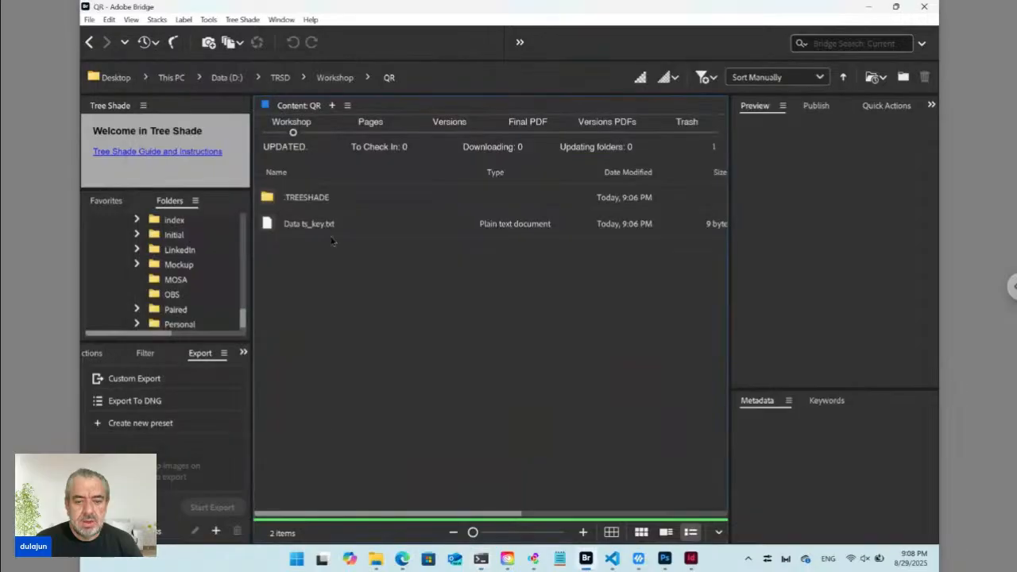
click(298, 225)
double_click(297, 225)
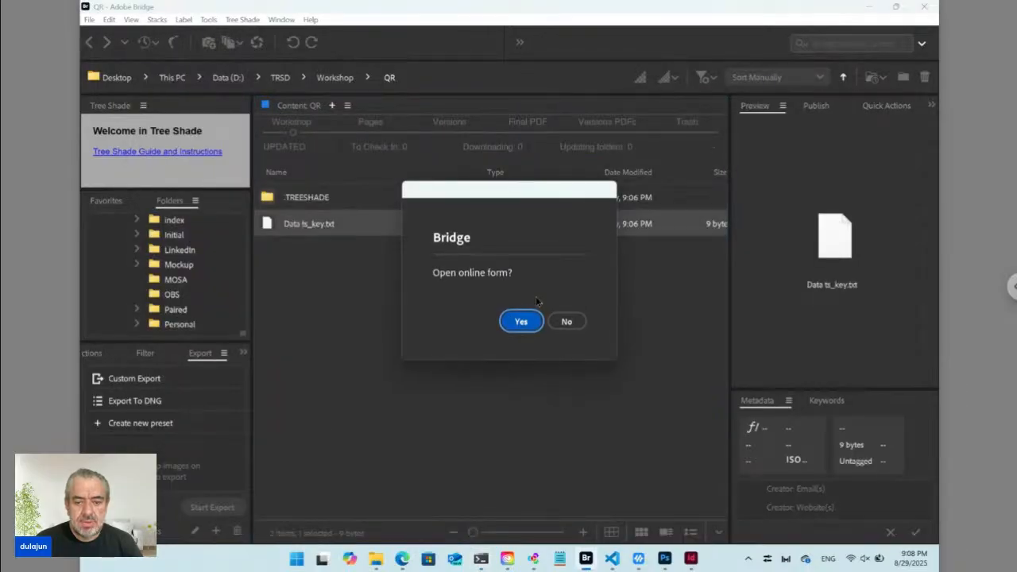
click(518, 326)
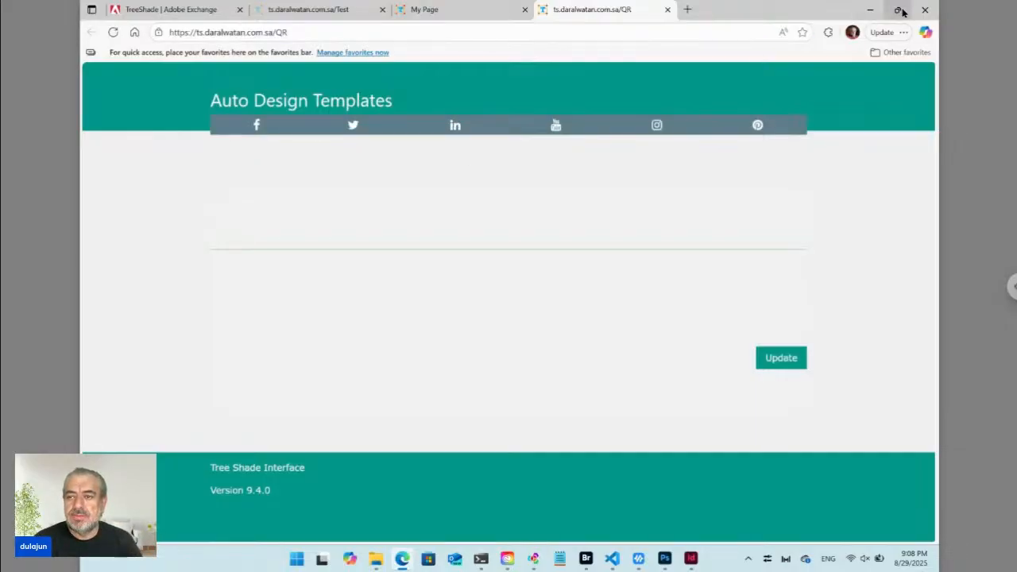
Place the empty QR form in Edge beside Bridge and make Bridge active.
mouse_move(903, 12)
click(824, 46)
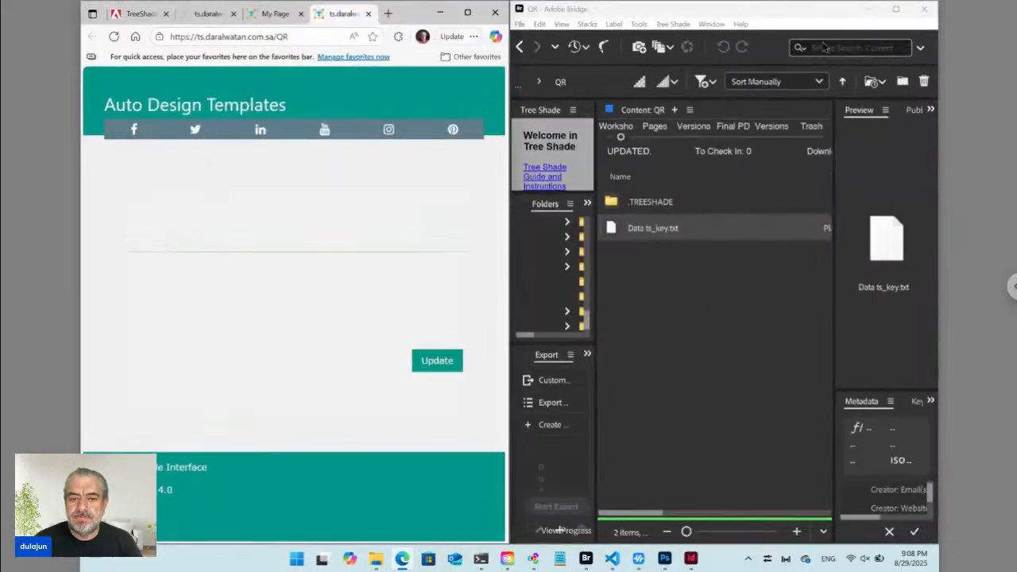
click(670, 285)
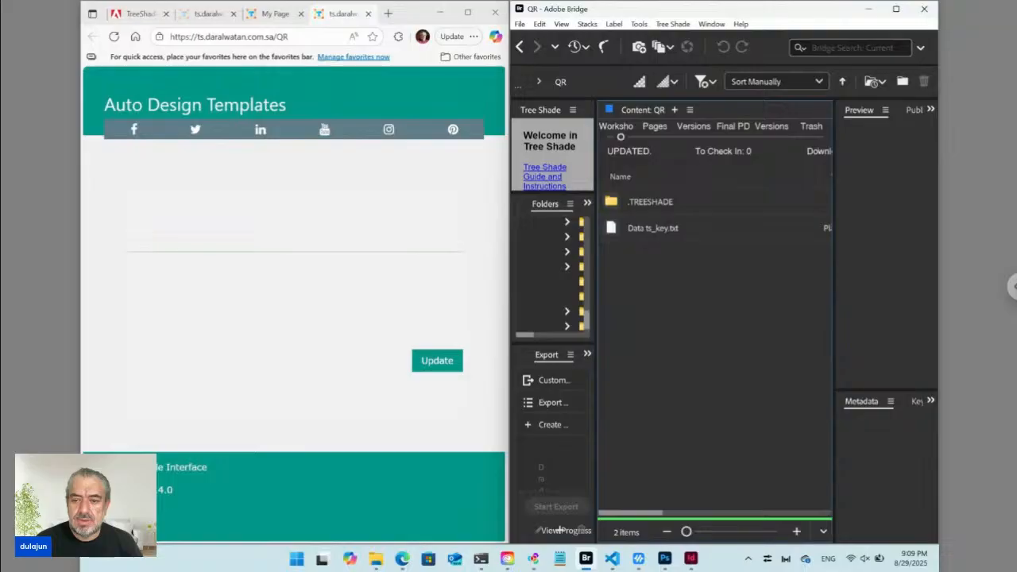
Create Badge.indd via Tree Shade > New > Creative Cloud > InDesign and review the QR files.
click(677, 25)
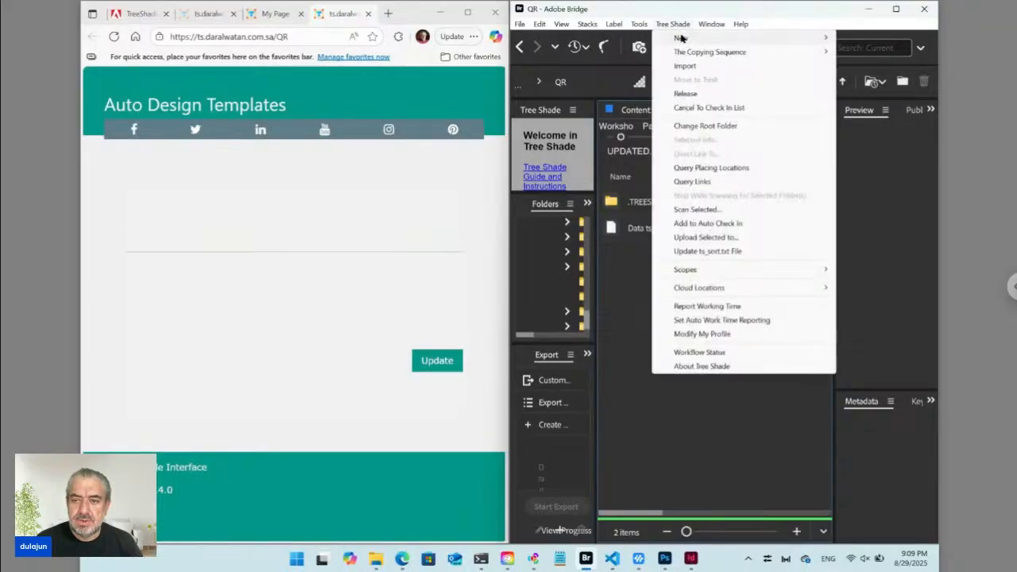
mouse_move(682, 39)
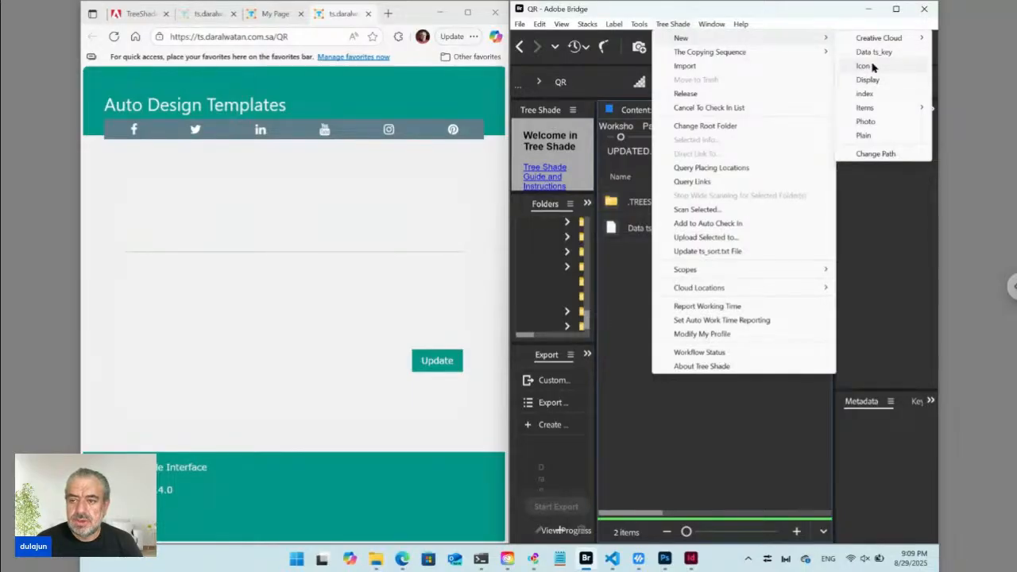
mouse_move(877, 42)
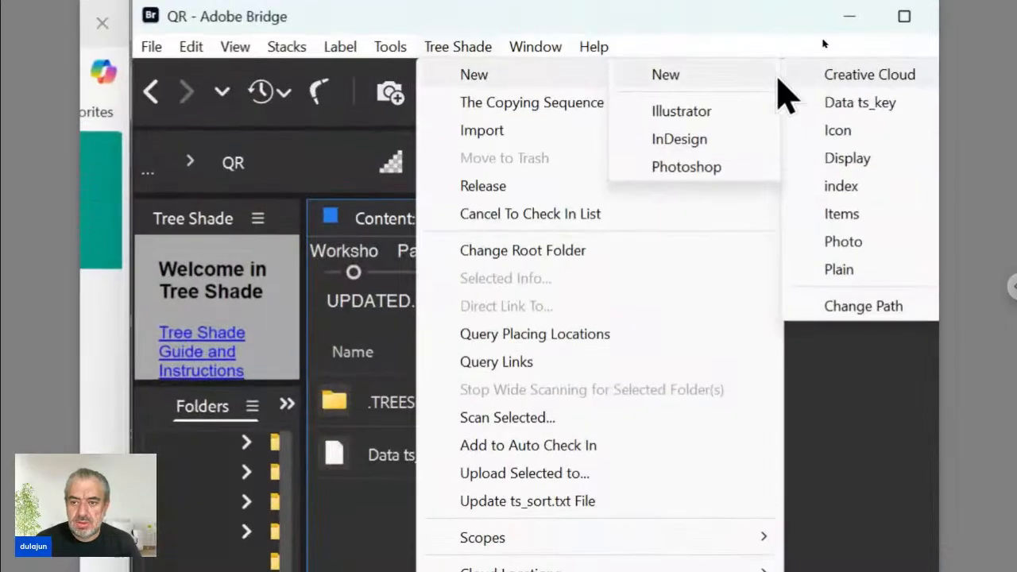
click(682, 142)
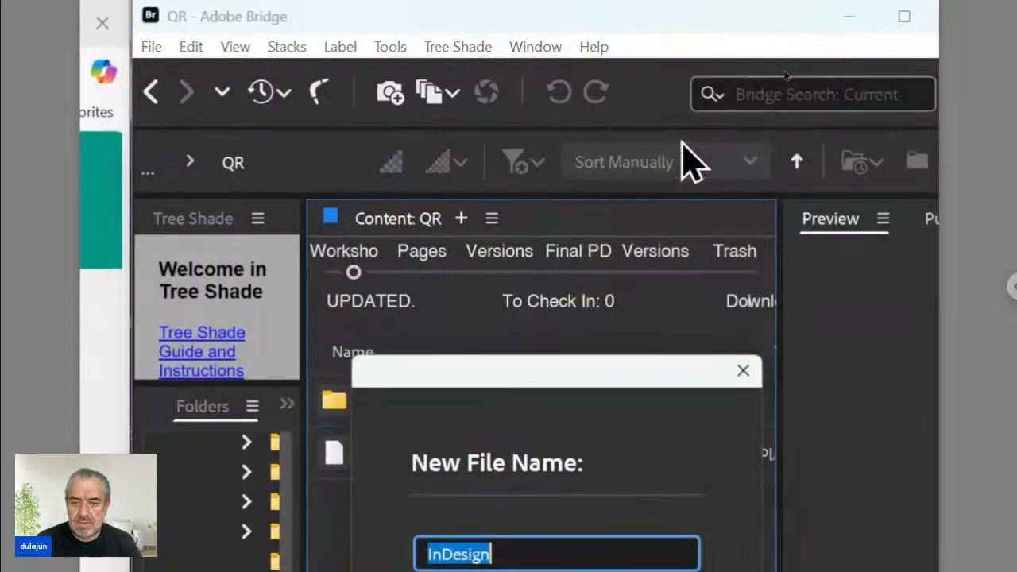
drag(552, 377, 570, 194)
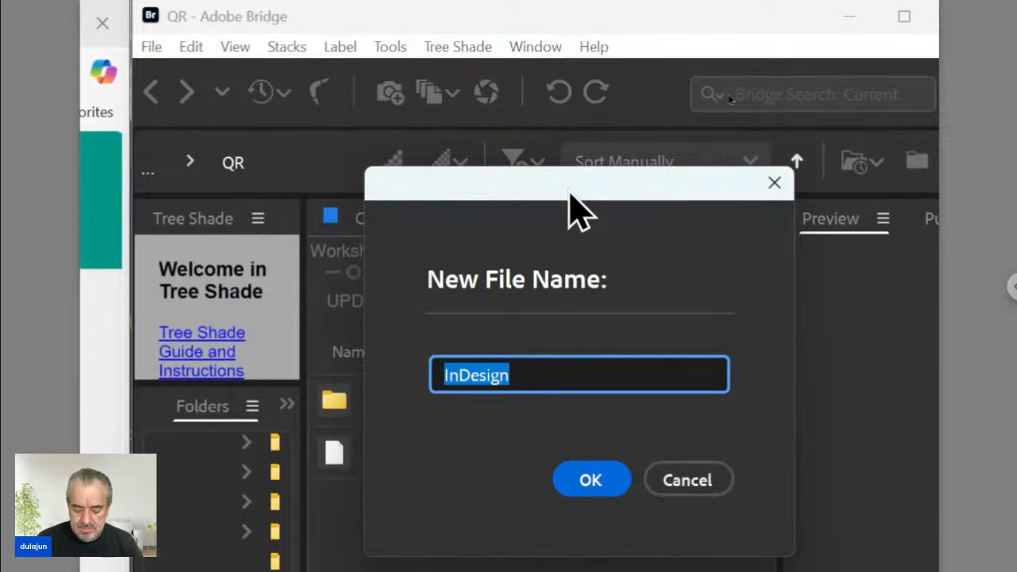
text(Lay)
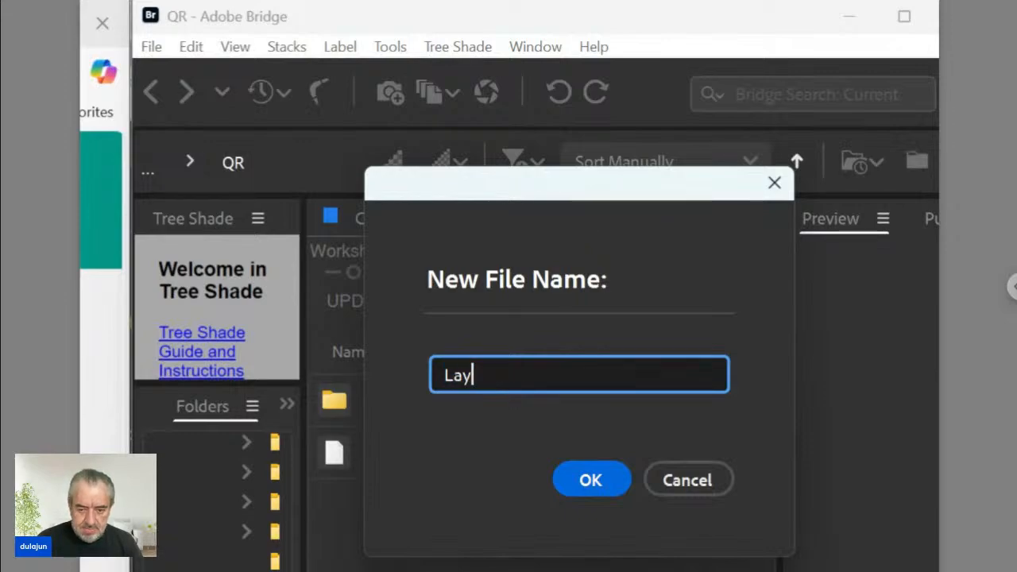
key(BackSpace)
key(BackSpace)
key(BackSpace)
text(Badge)
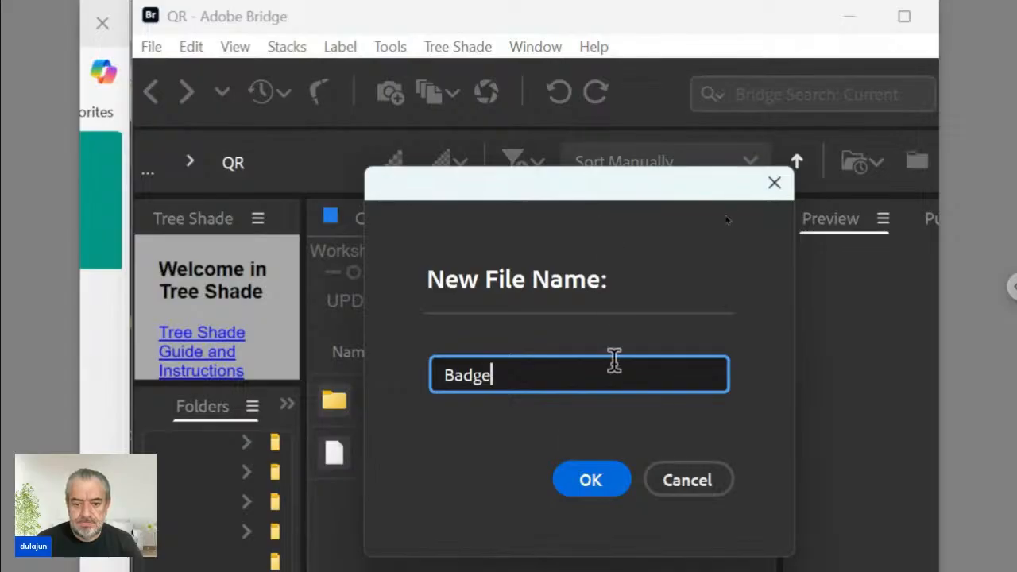
click(593, 481)
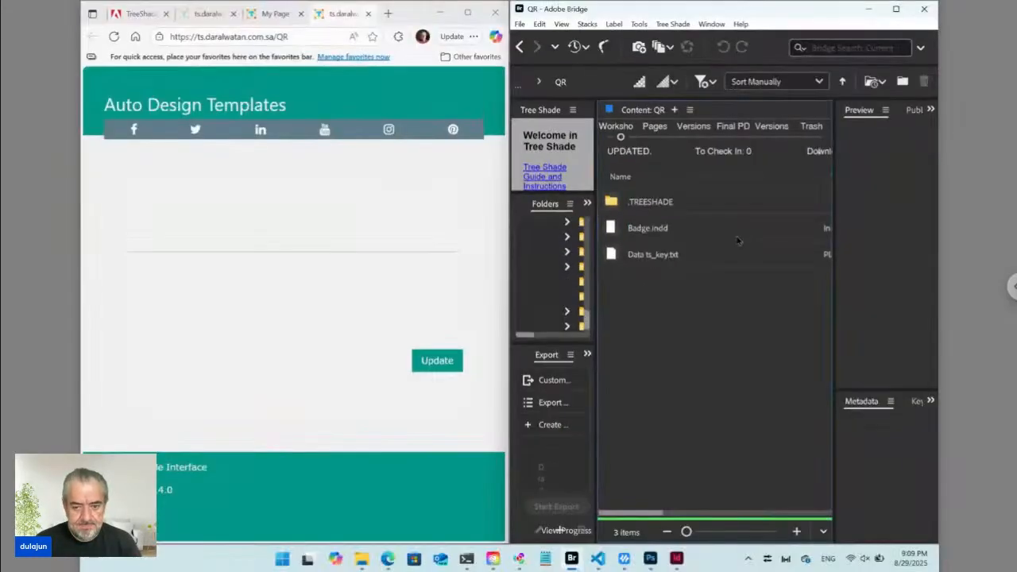
click(680, 232)
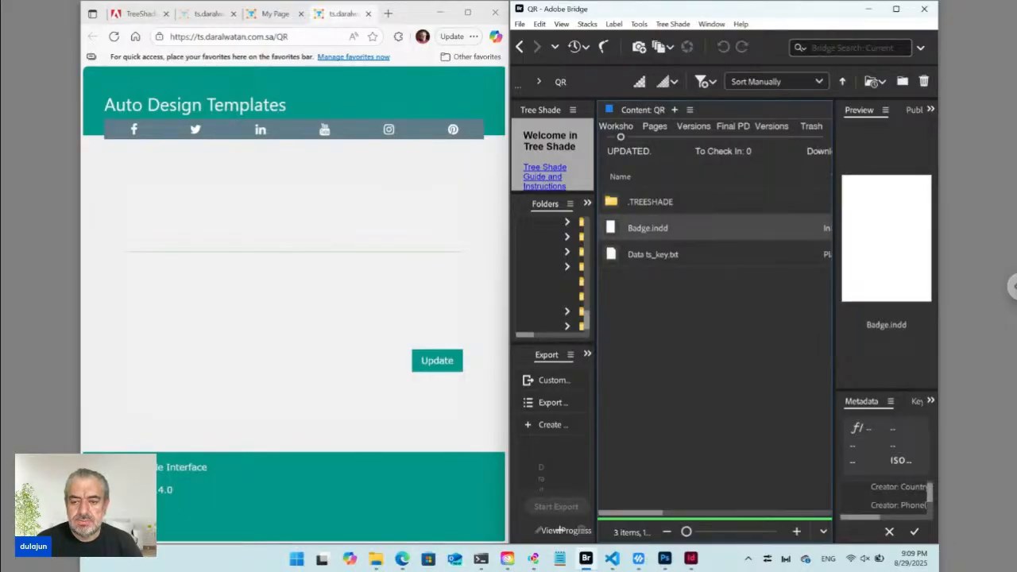
click(646, 263)
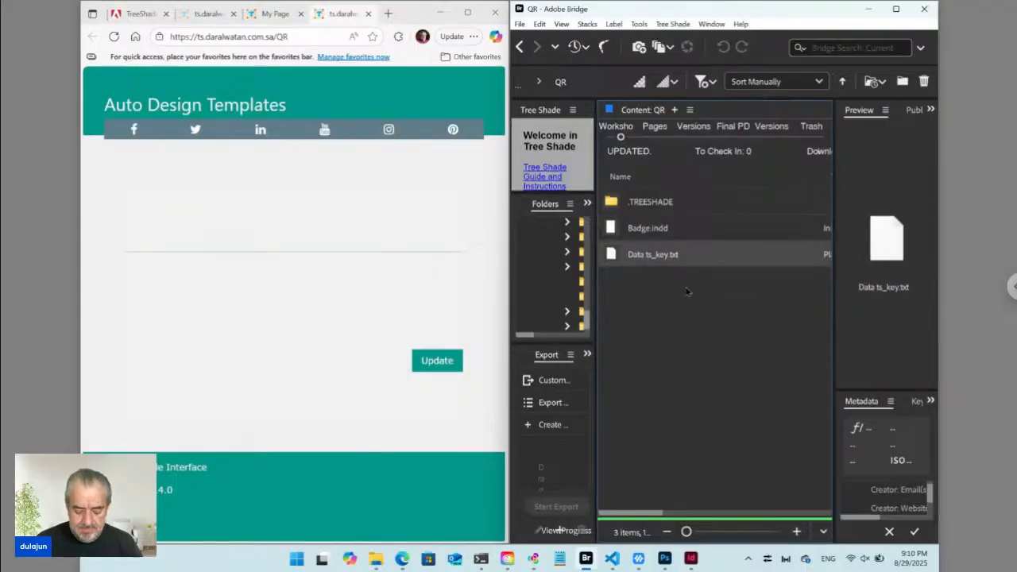
Create a new folder named Data inside QR and select it.
key(ctrl+shift+n)
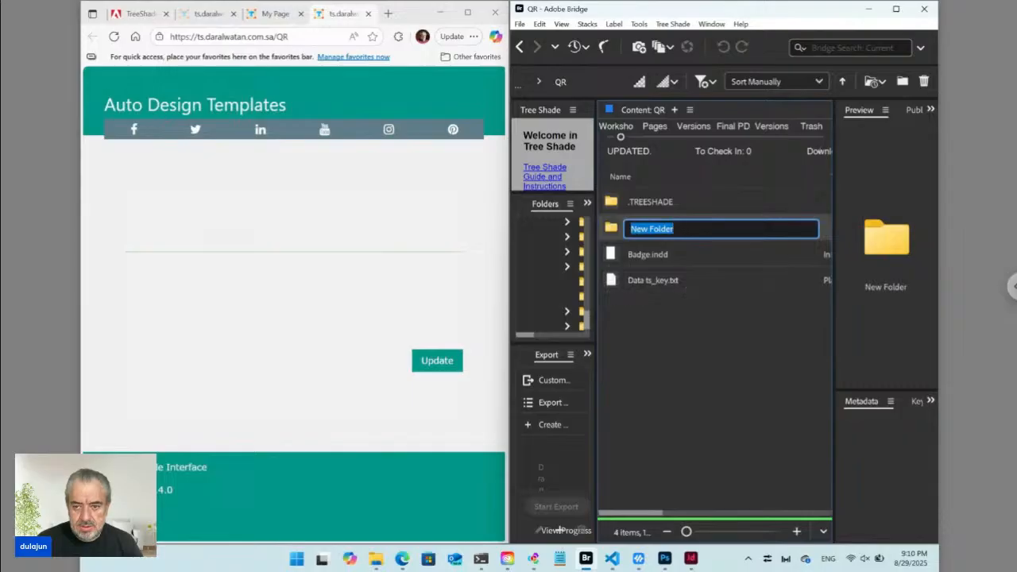
text(Data)
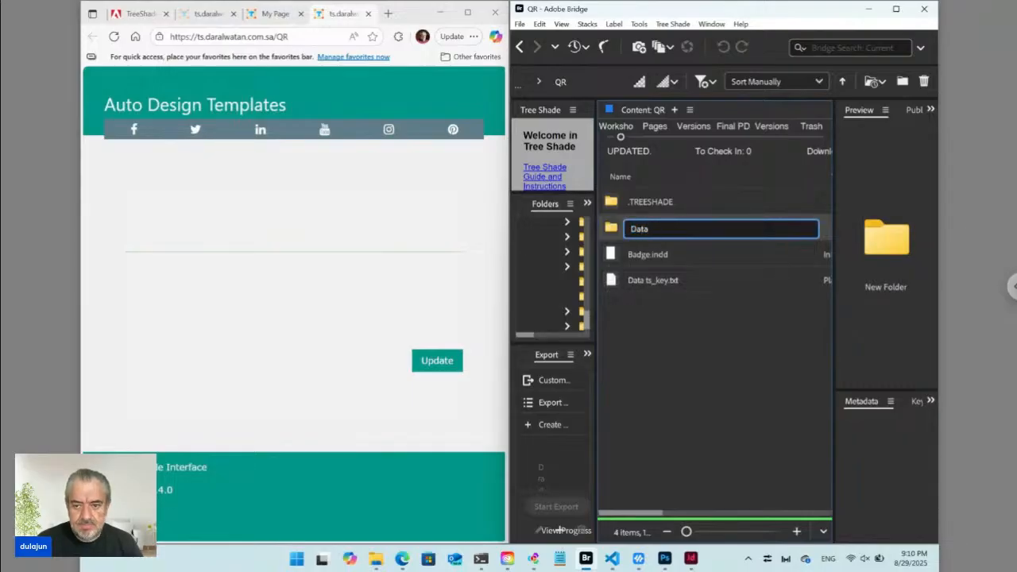
key(Return)
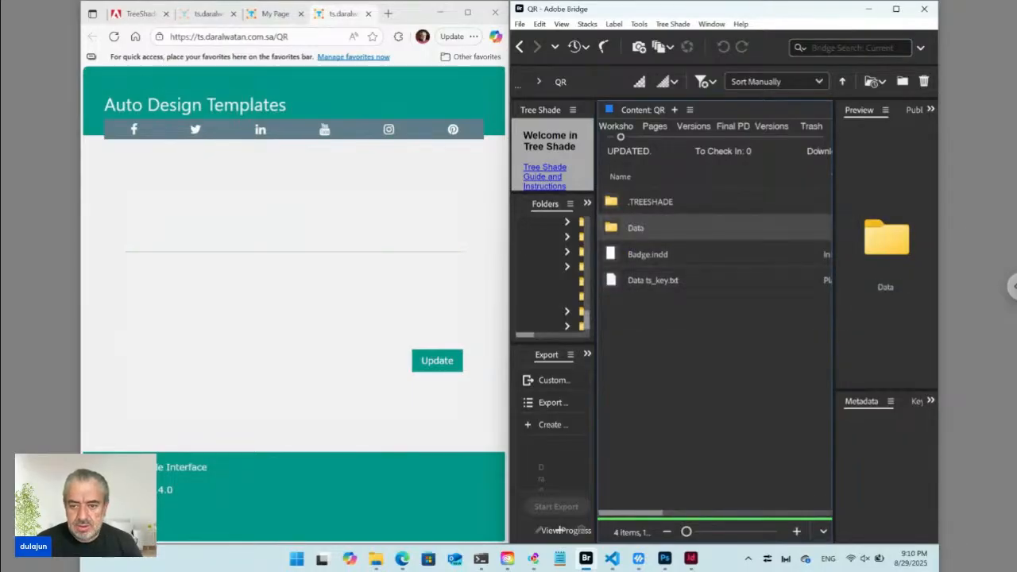
ctrl+click(657, 286)
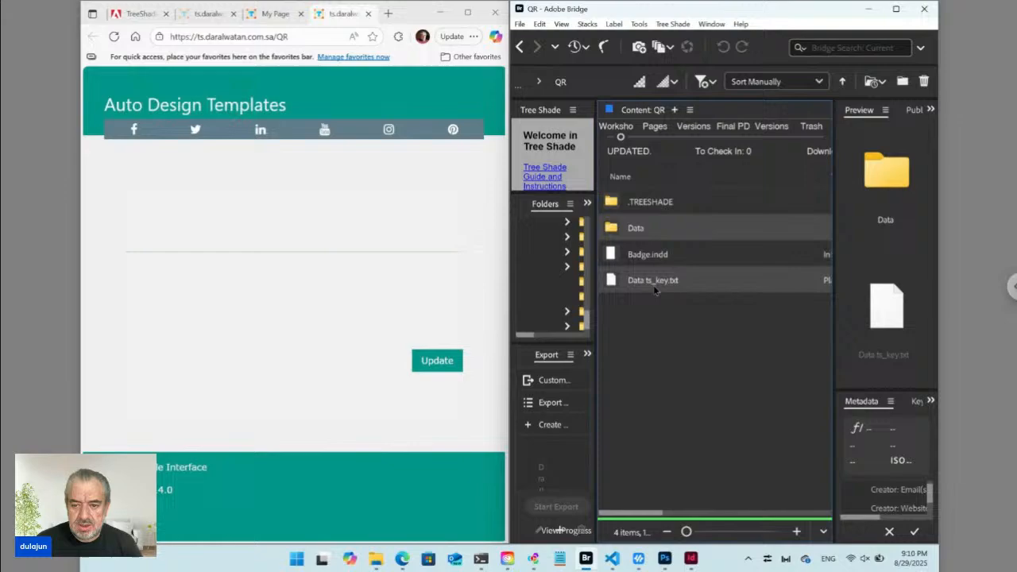
click(615, 231)
Inside the Data folder, create a Tree Shade plain text file named Employee Name.
double_click(614, 232)
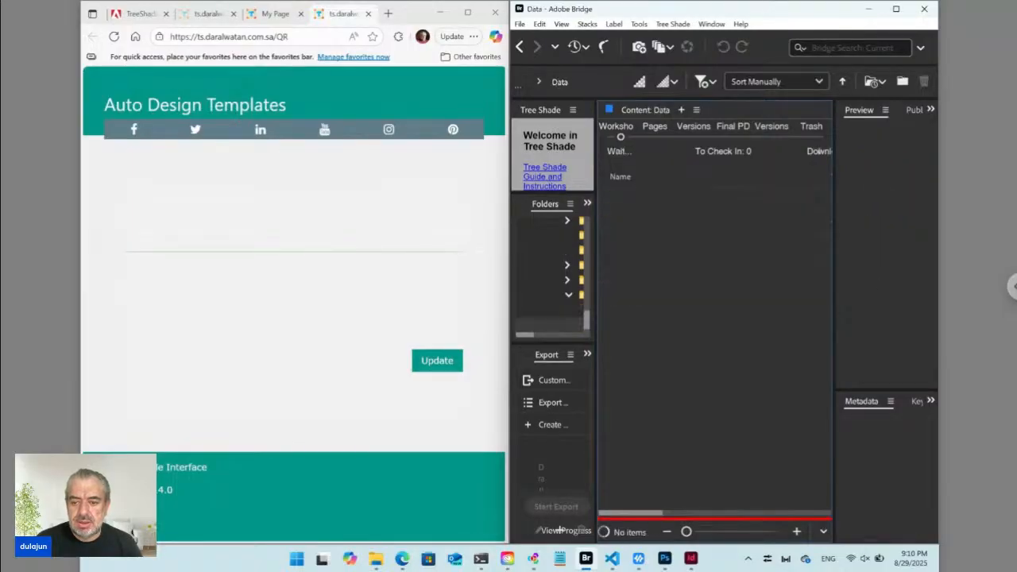
click(679, 26)
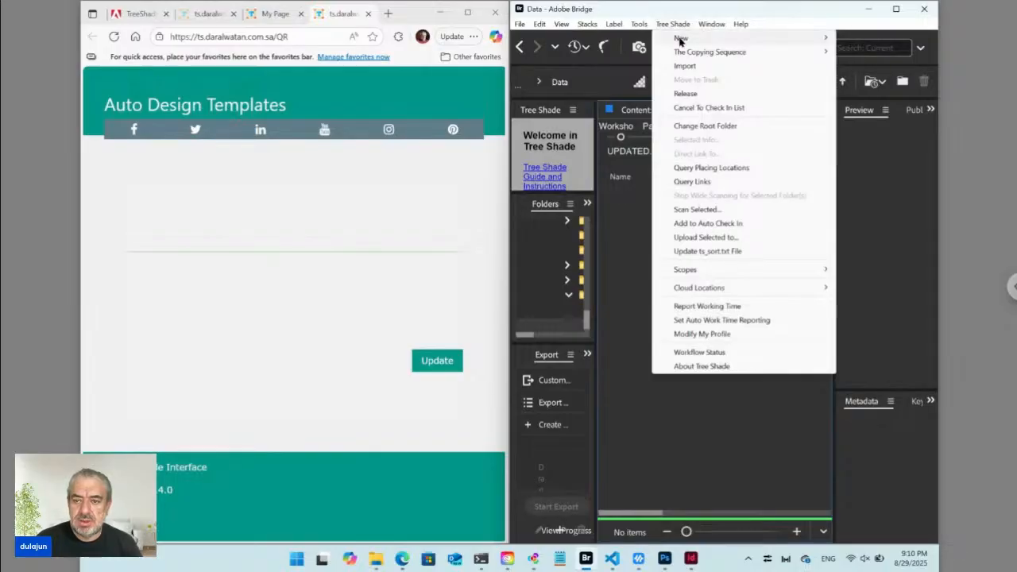
mouse_move(680, 41)
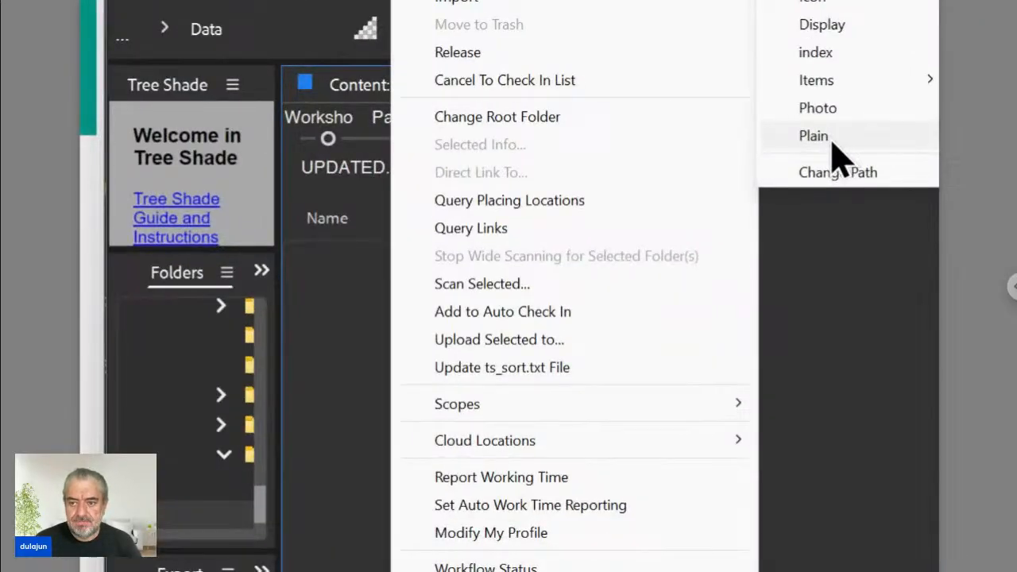
click(827, 138)
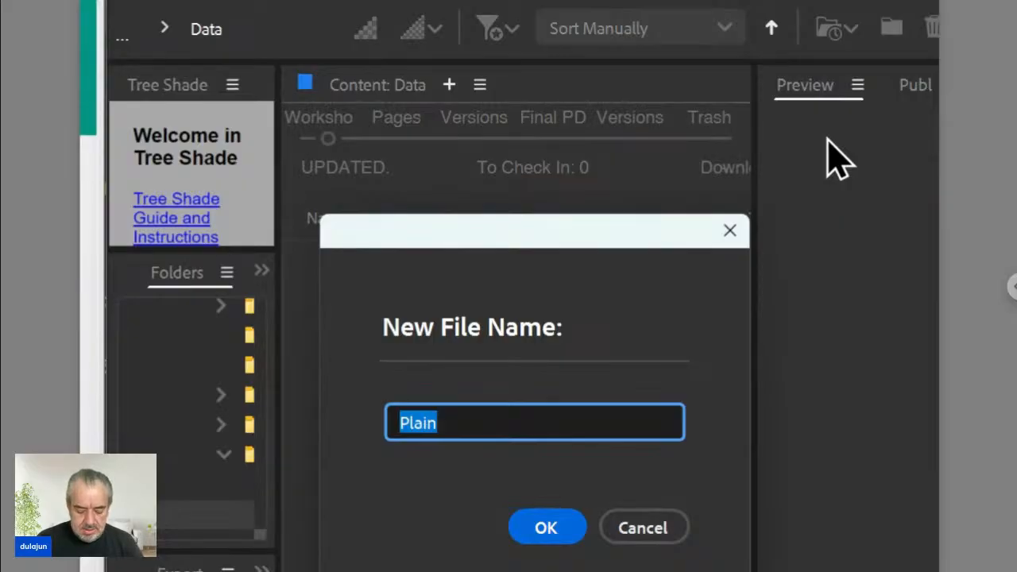
text(Emplo)
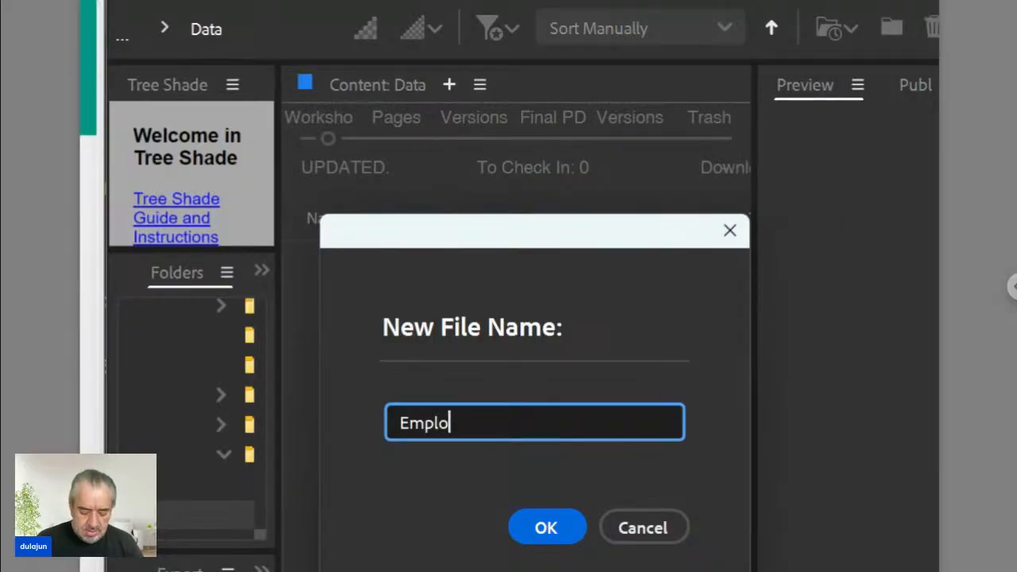
text(yee Name)
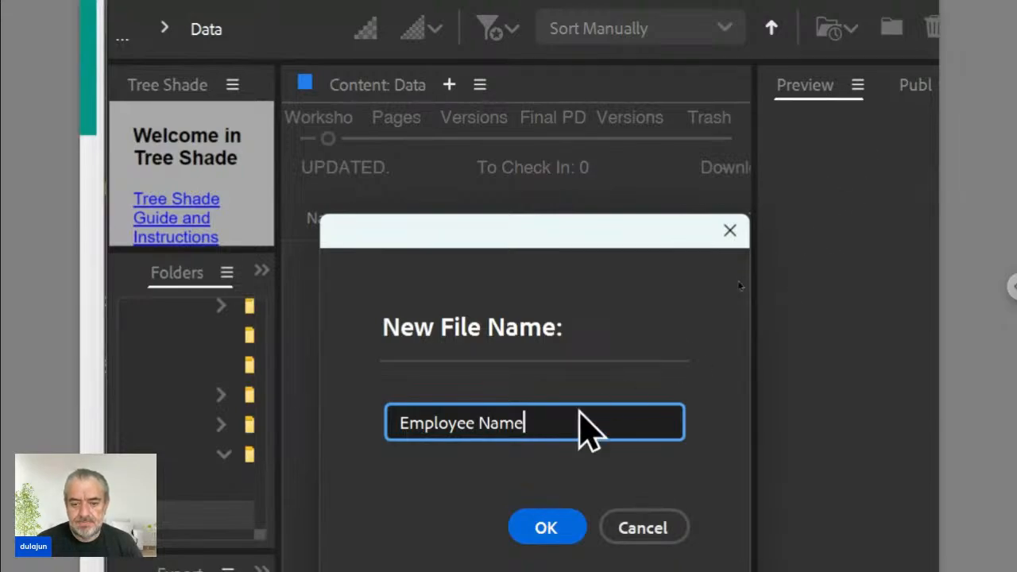
click(552, 528)
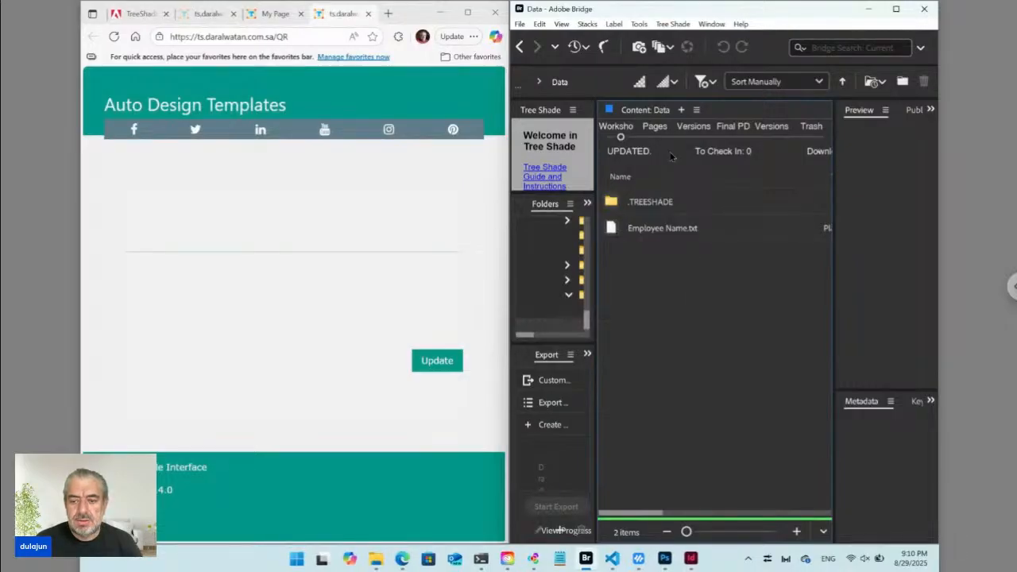
Add another Tree Shade plain text file to Data, named Email.
click(674, 24)
mouse_move(681, 38)
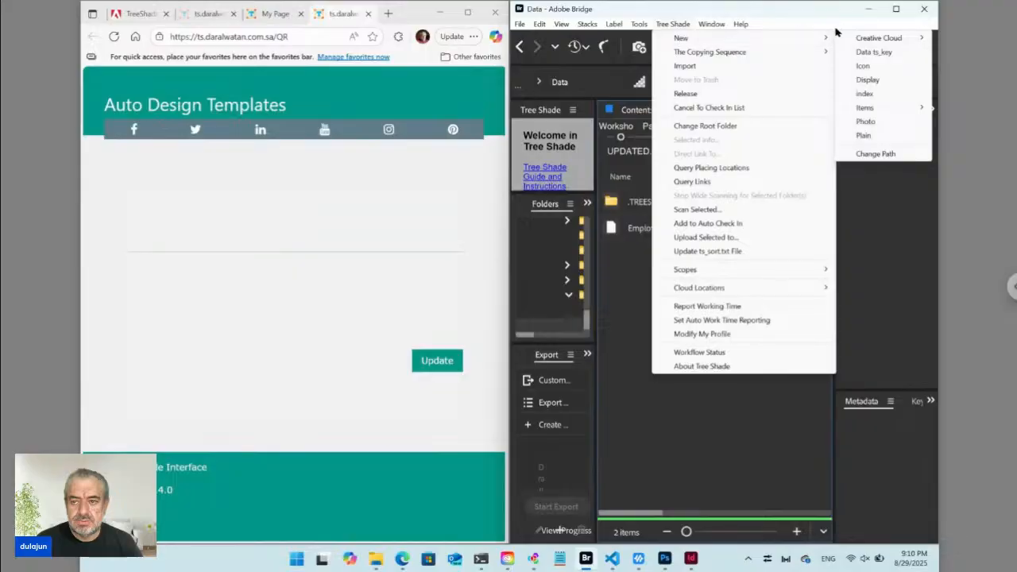
click(870, 136)
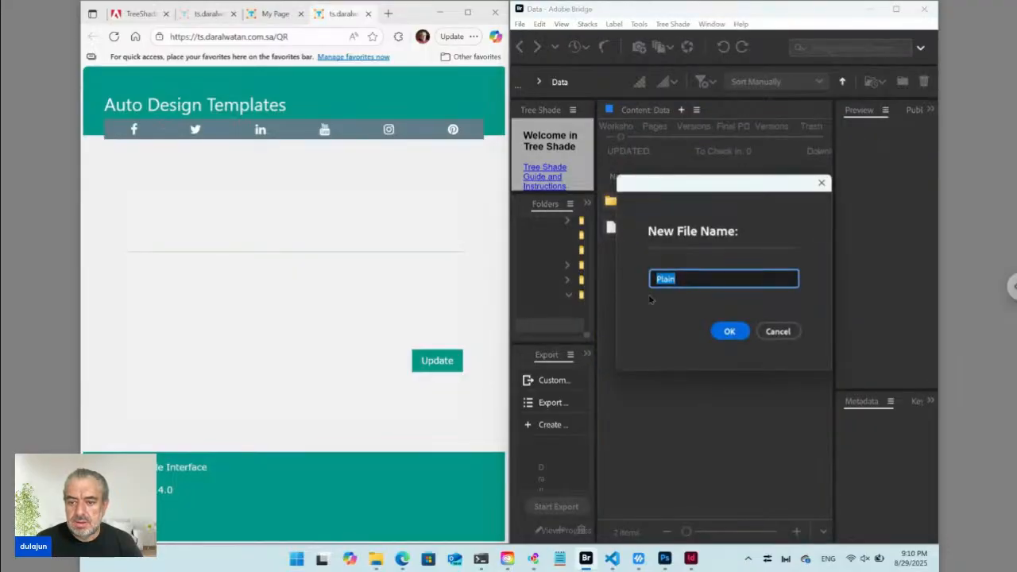
drag(691, 198, 727, 246)
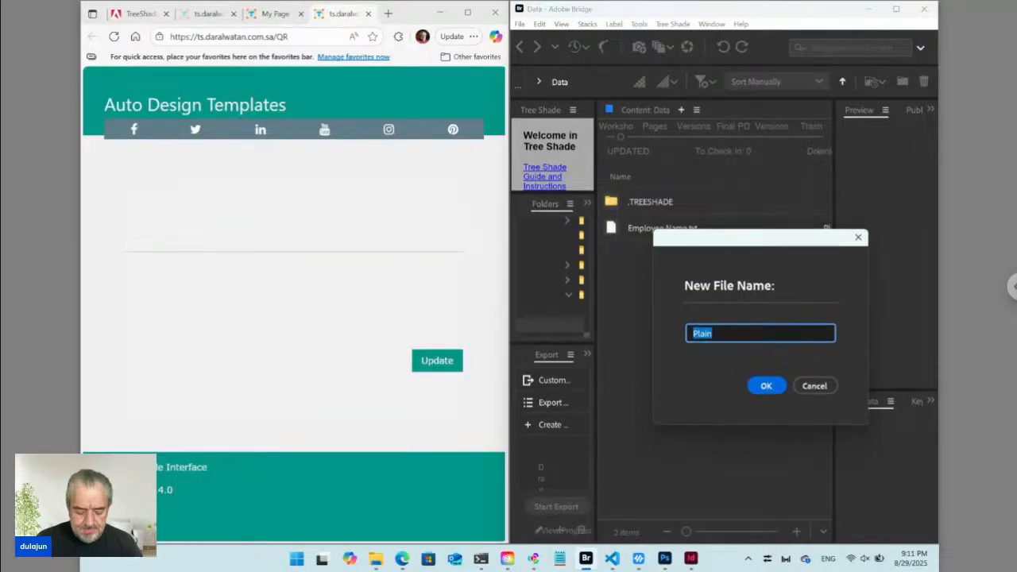
text(We)
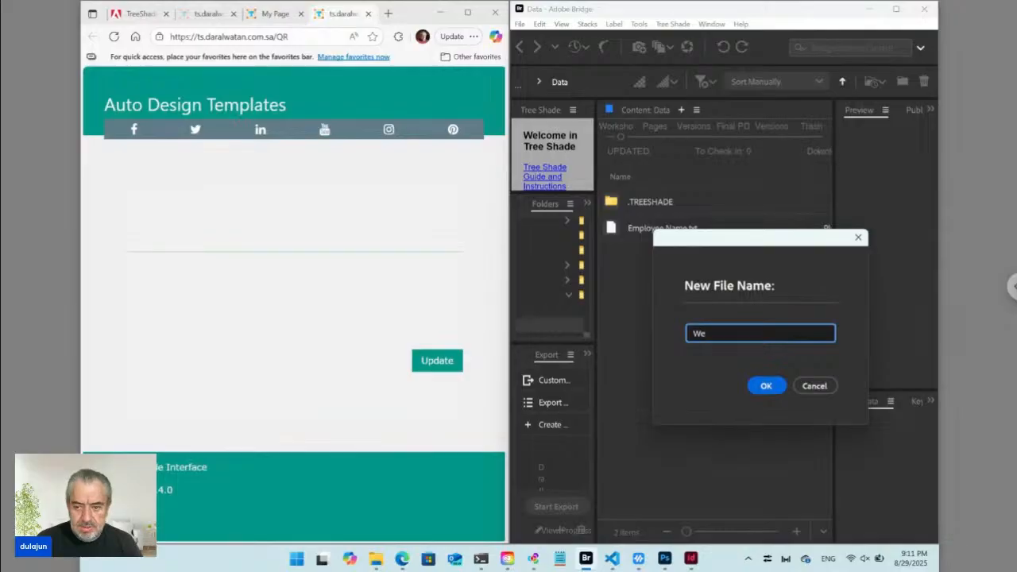
key(BackSpace)
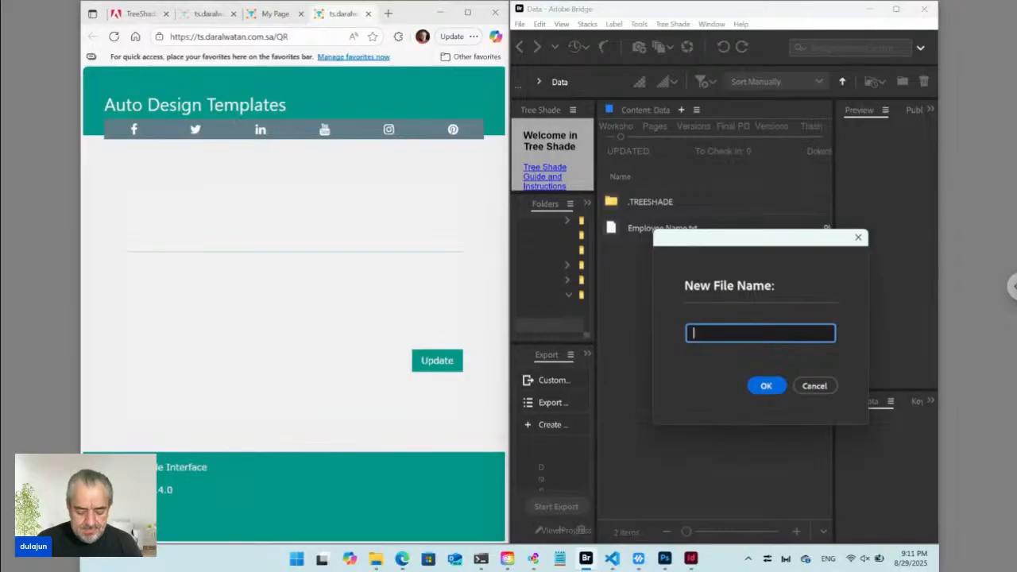
text(Email)
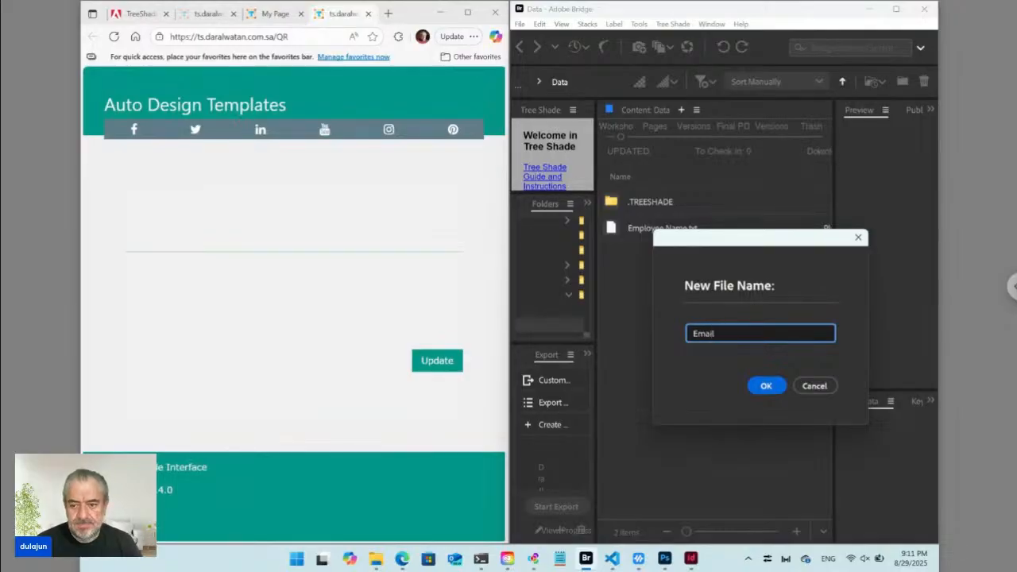
click(768, 387)
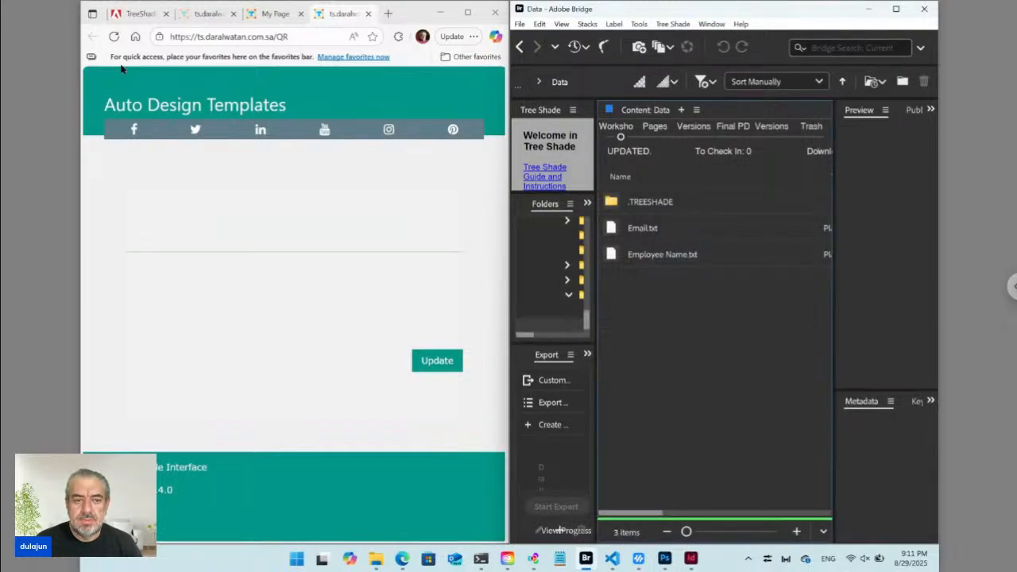
Reload the template form, then drag Employee Name.txt above Email.txt in the Data folder.
click(115, 38)
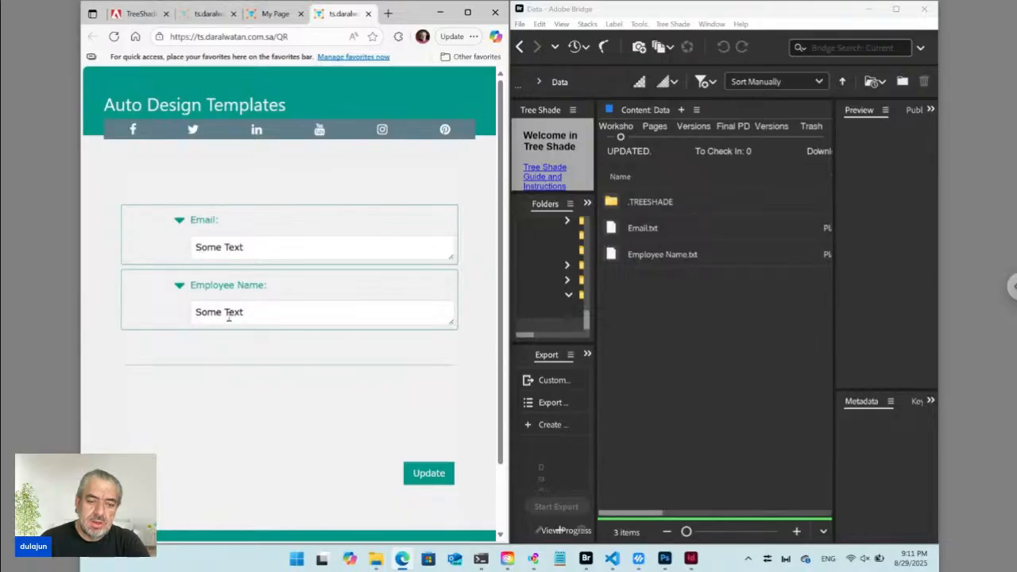
click(643, 260)
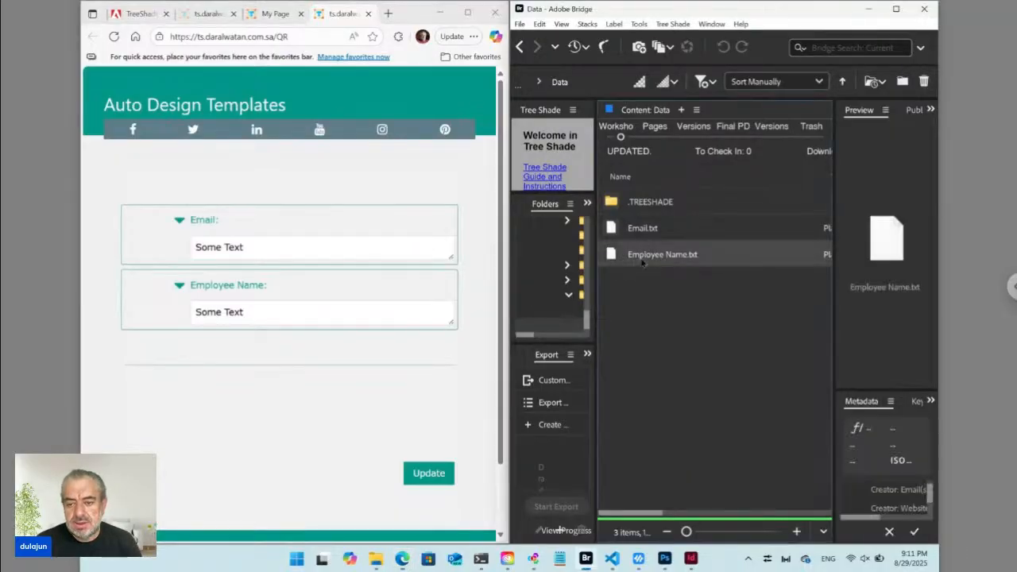
drag(613, 256, 629, 227)
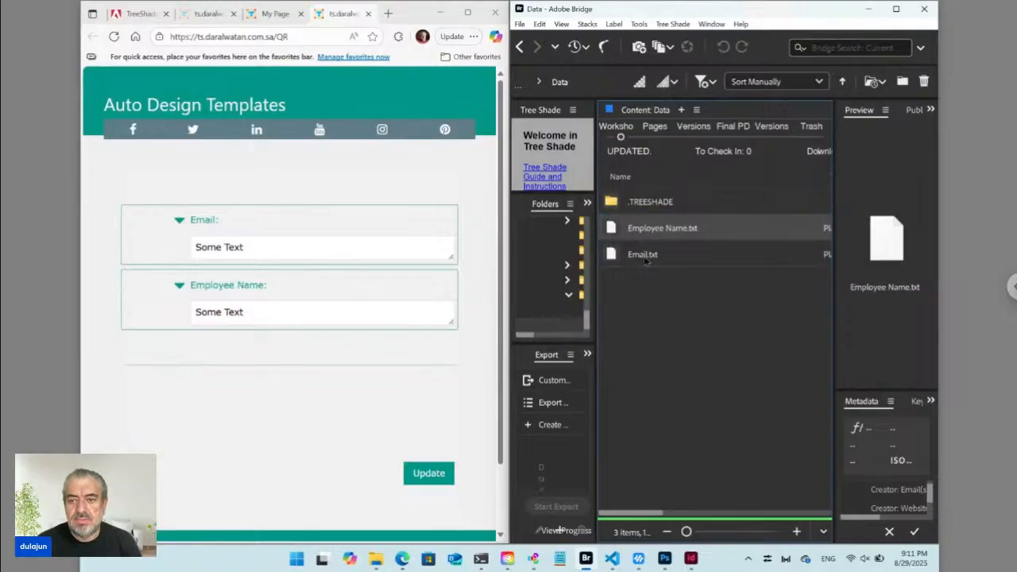
click(673, 24)
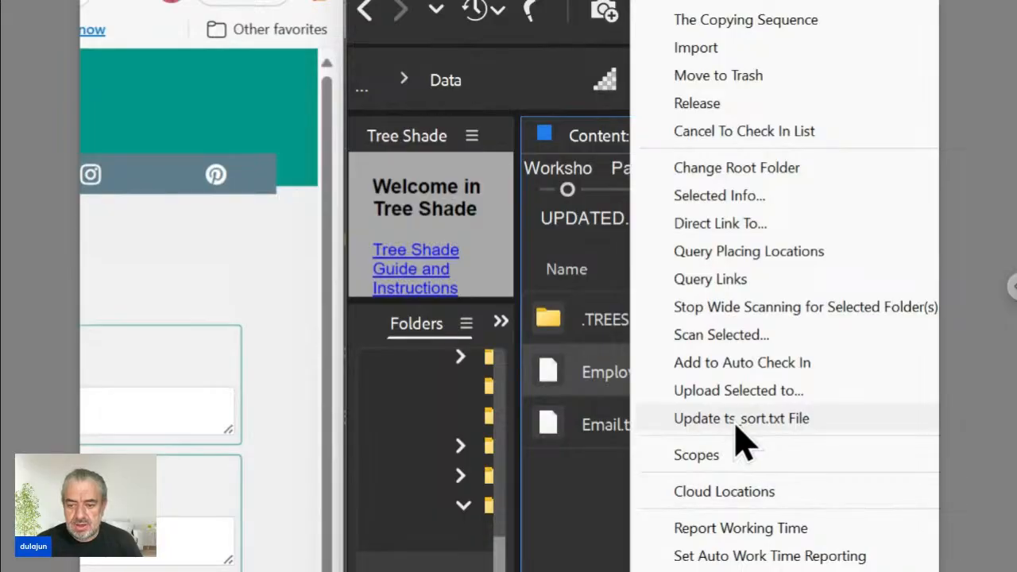
Regenerate ts_sort.txt and reload the form so Employee Name appears before Email.
click(735, 421)
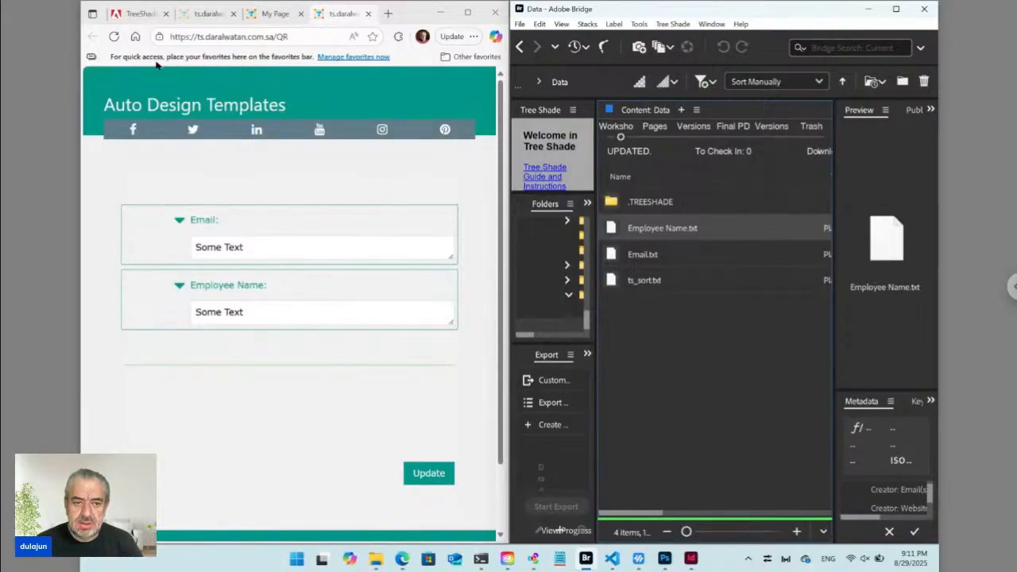
click(114, 37)
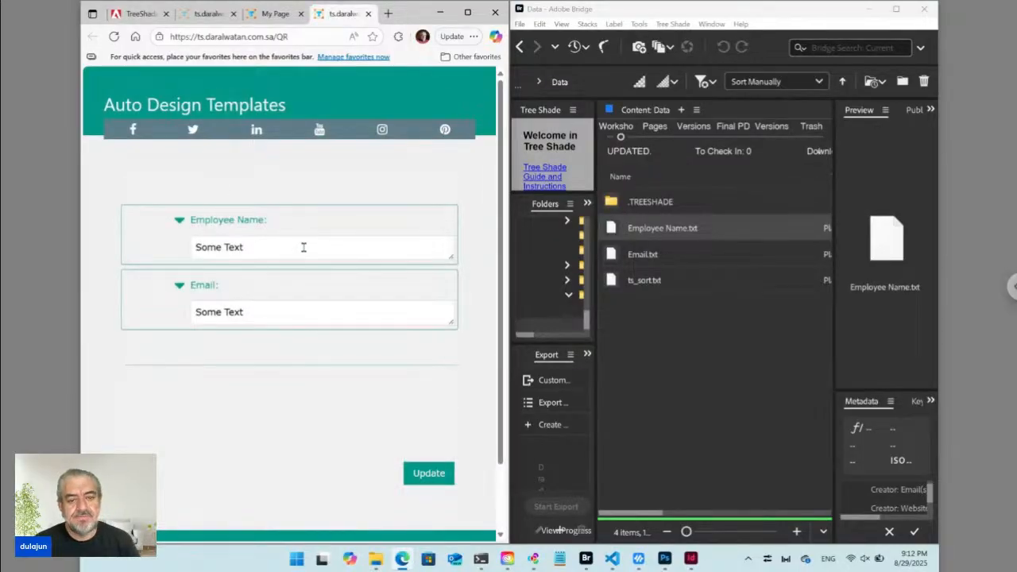
click(689, 343)
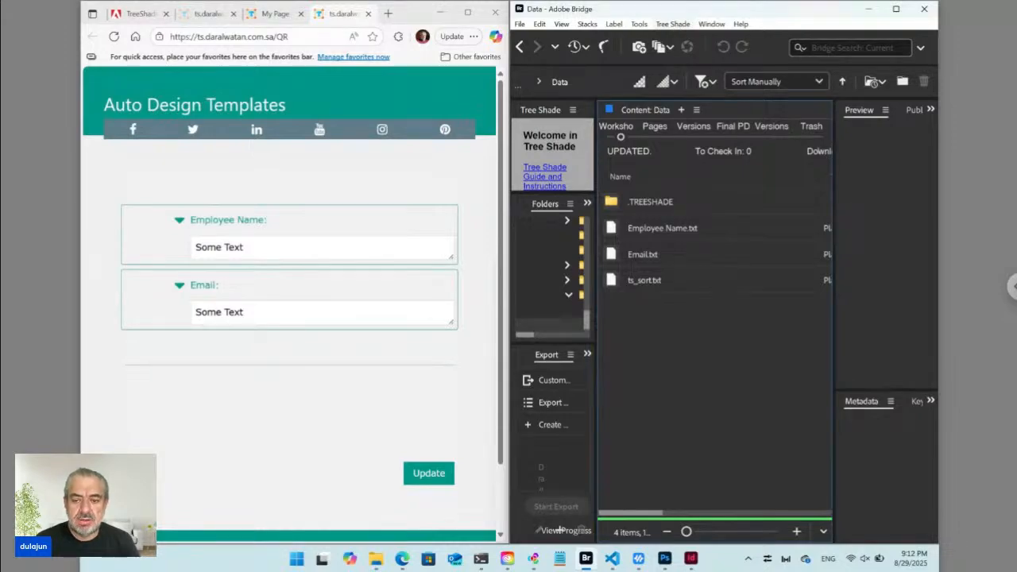
Create a Tree Shade plain text file named 'Produce QR ts_hdn' in the Data folder.
click(672, 24)
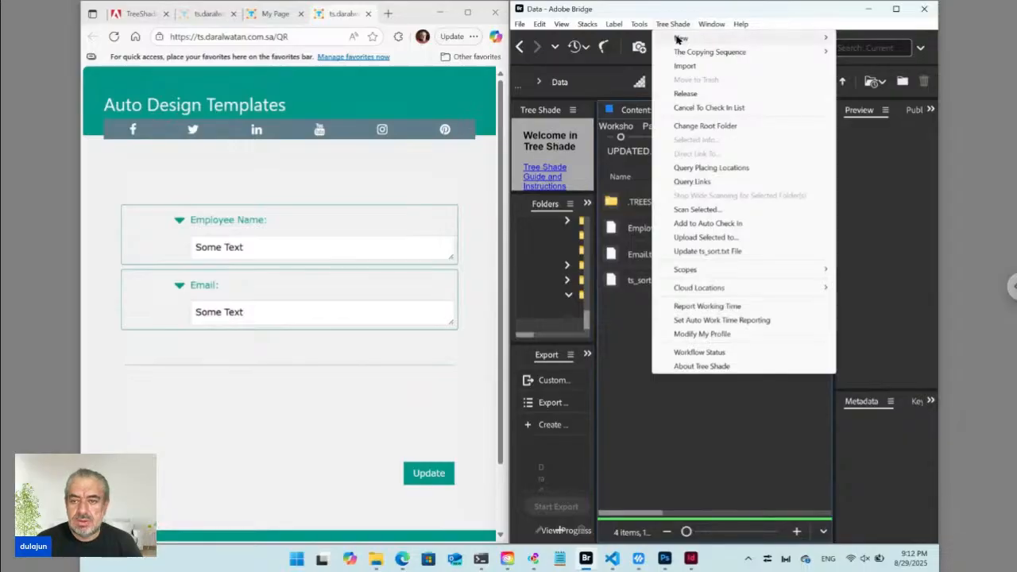
mouse_move(681, 38)
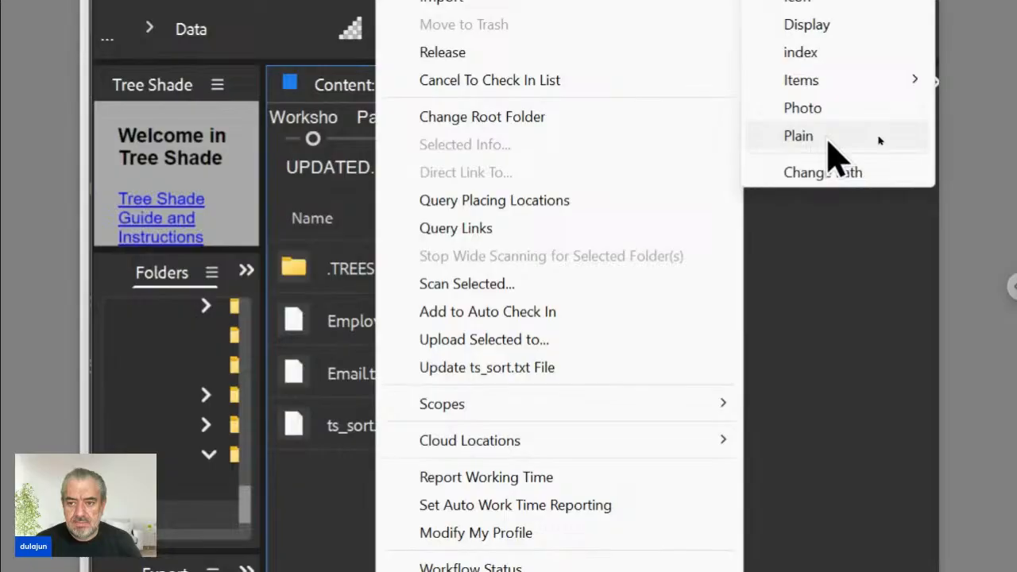
click(879, 137)
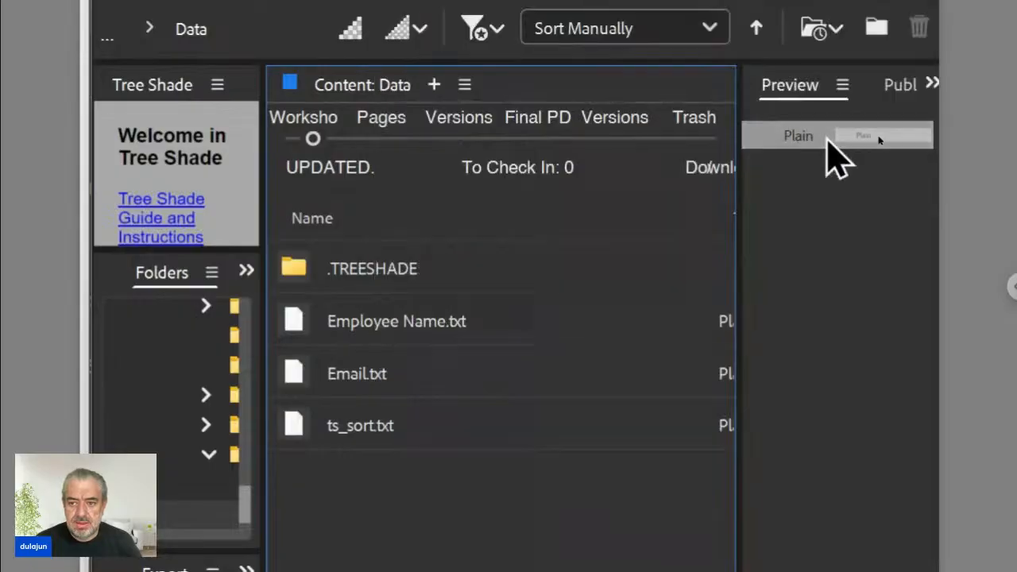
drag(521, 242, 645, 141)
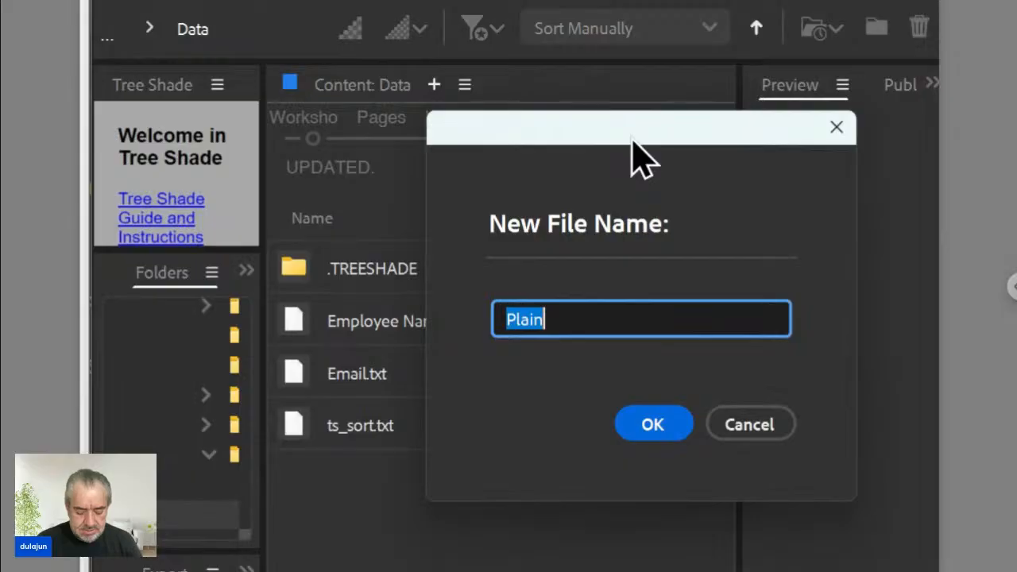
text(Q)
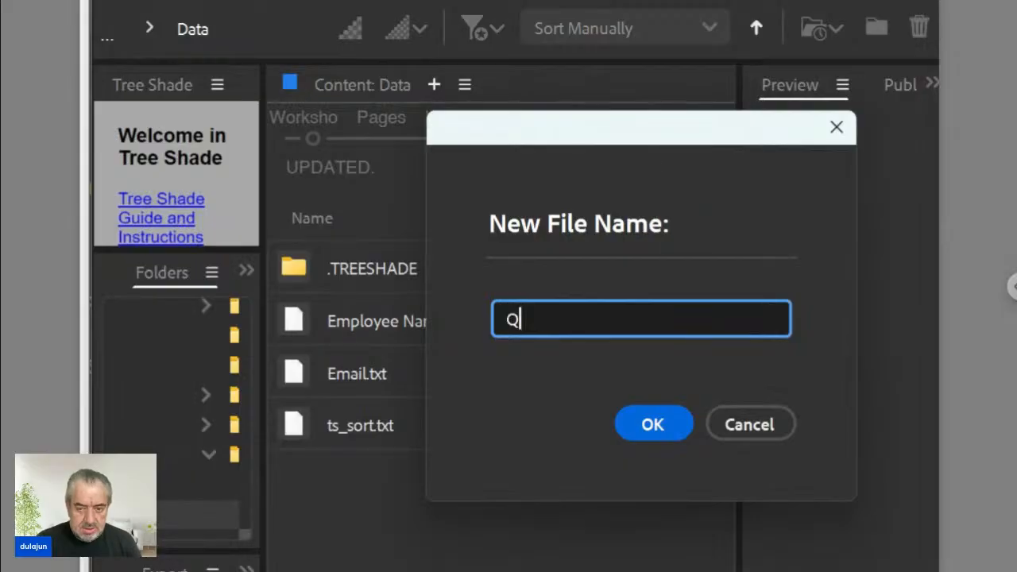
text(R)
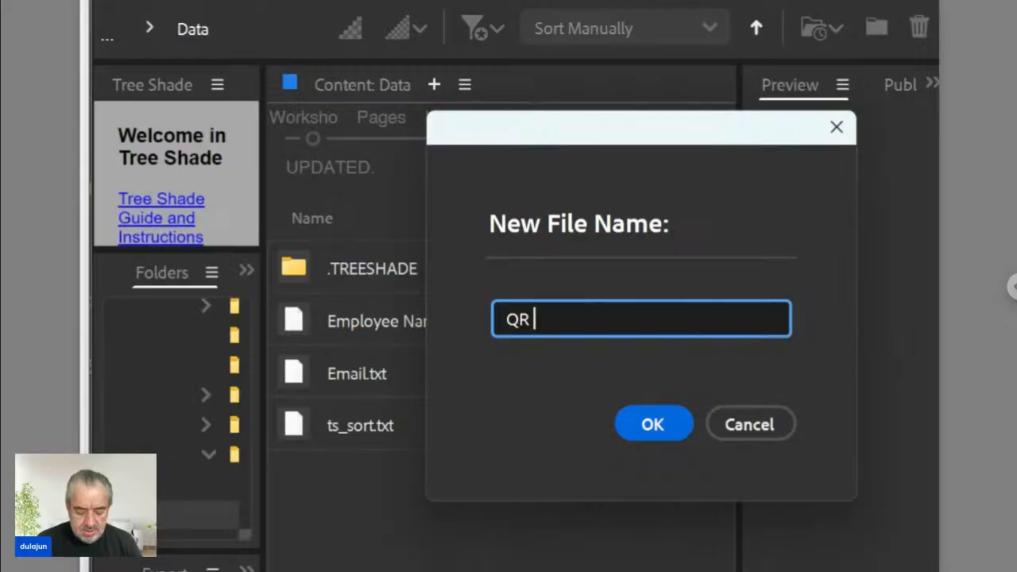
key(Left)
key(Left)
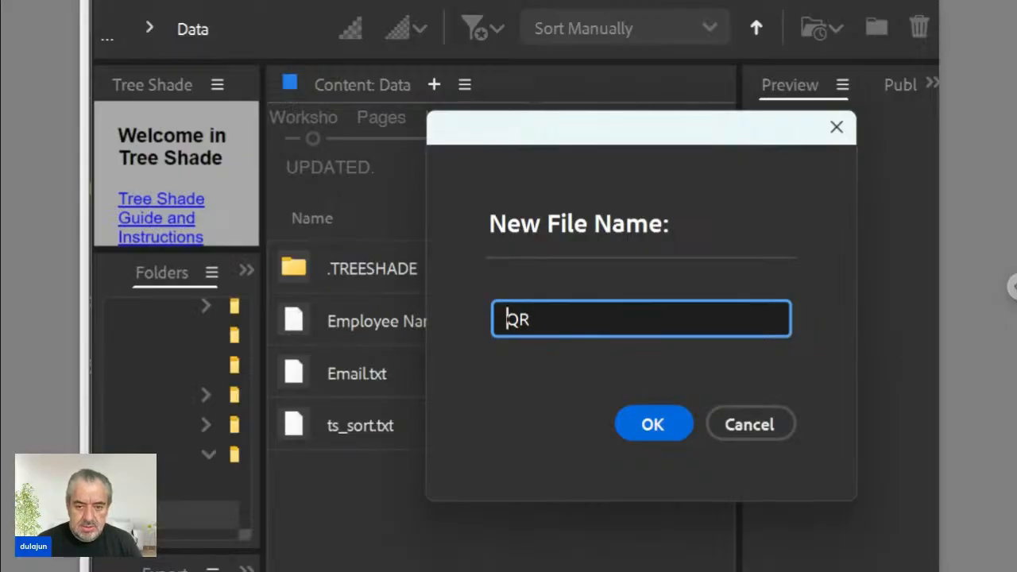
text(Produce)
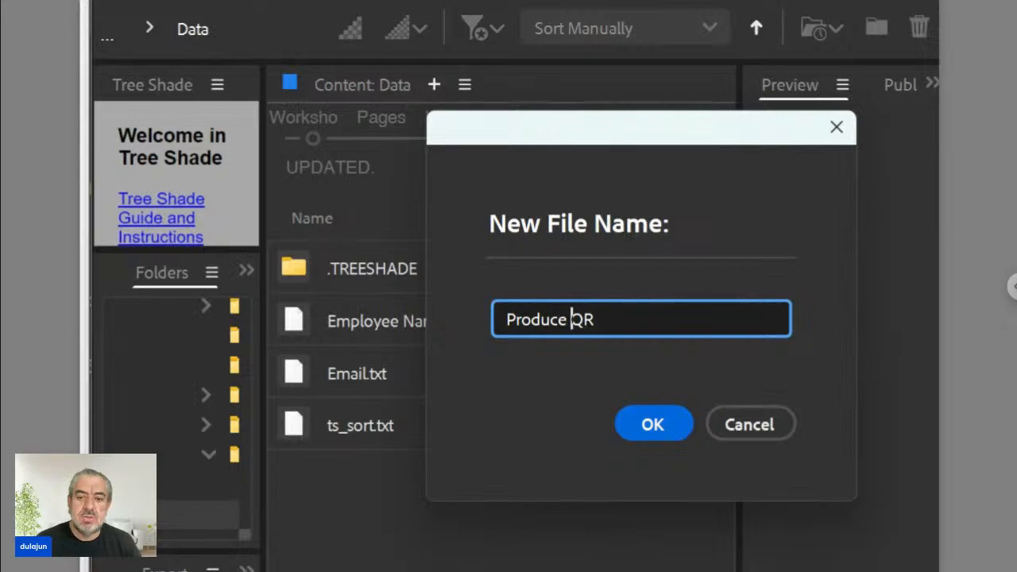
key(Right)
key(Right)
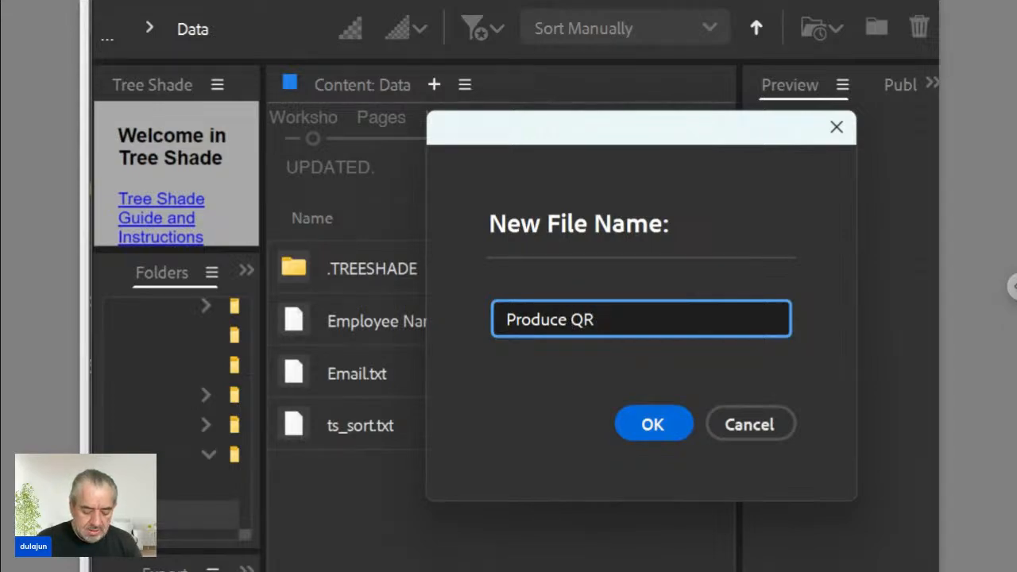
text(ts)
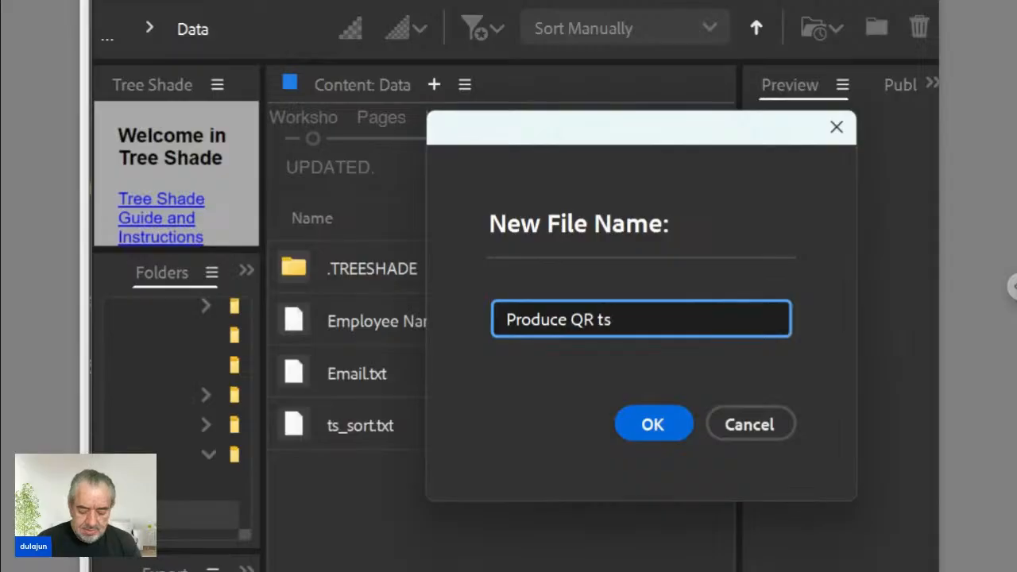
text(_)
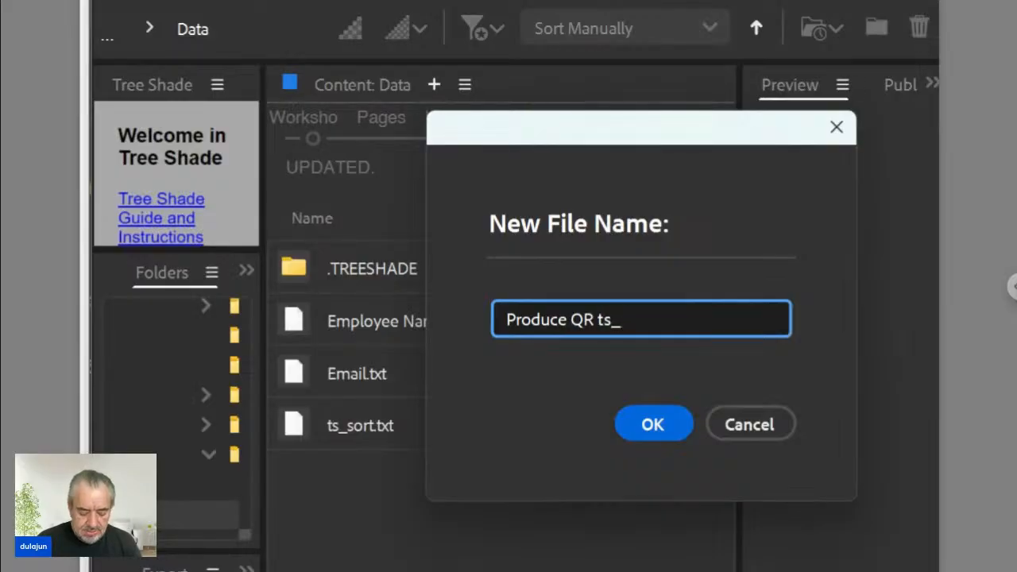
text(hdn)
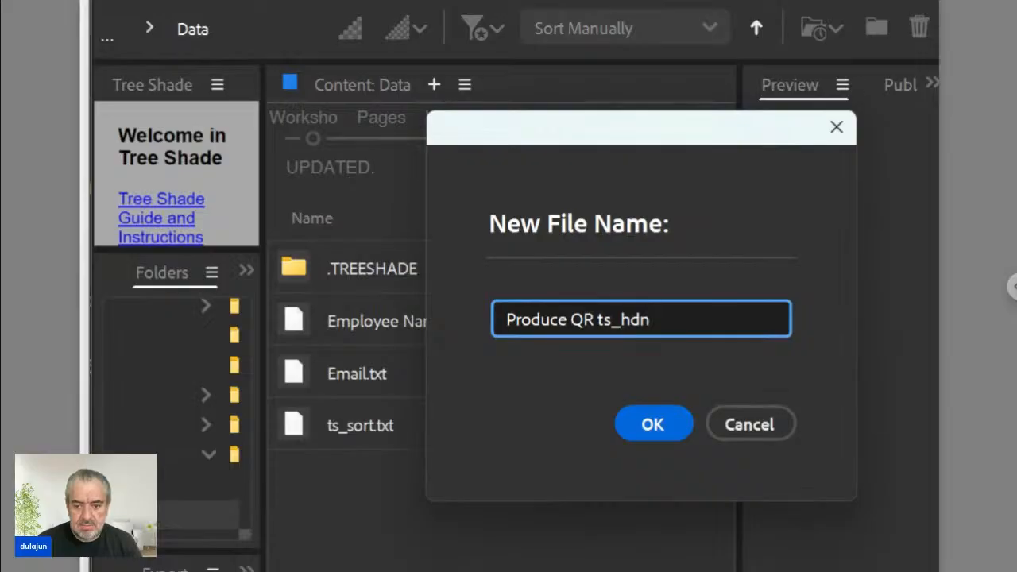
click(652, 430)
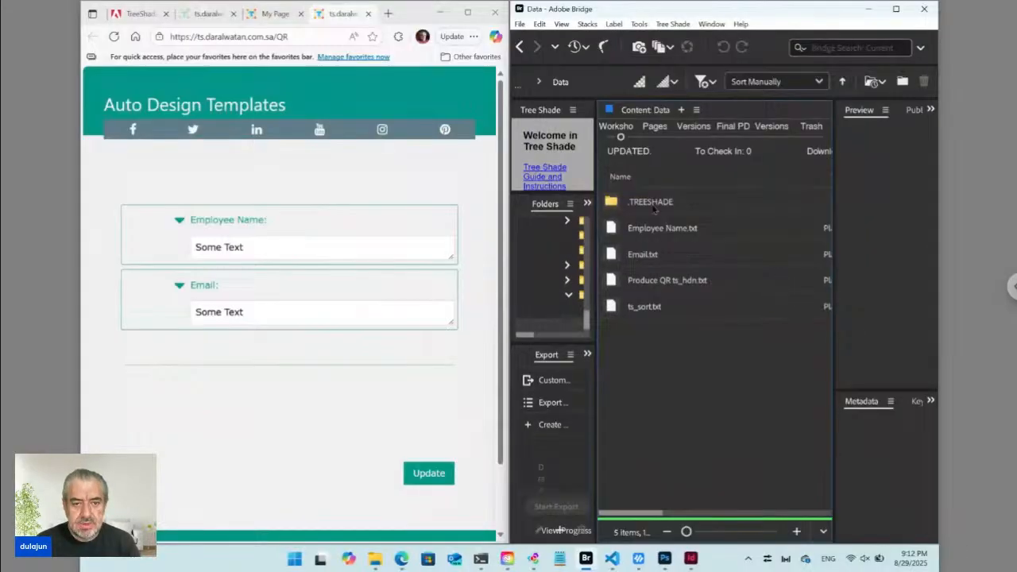
Reload the form and drag Produce QR ts_hdn.txt into the code editor.
click(113, 36)
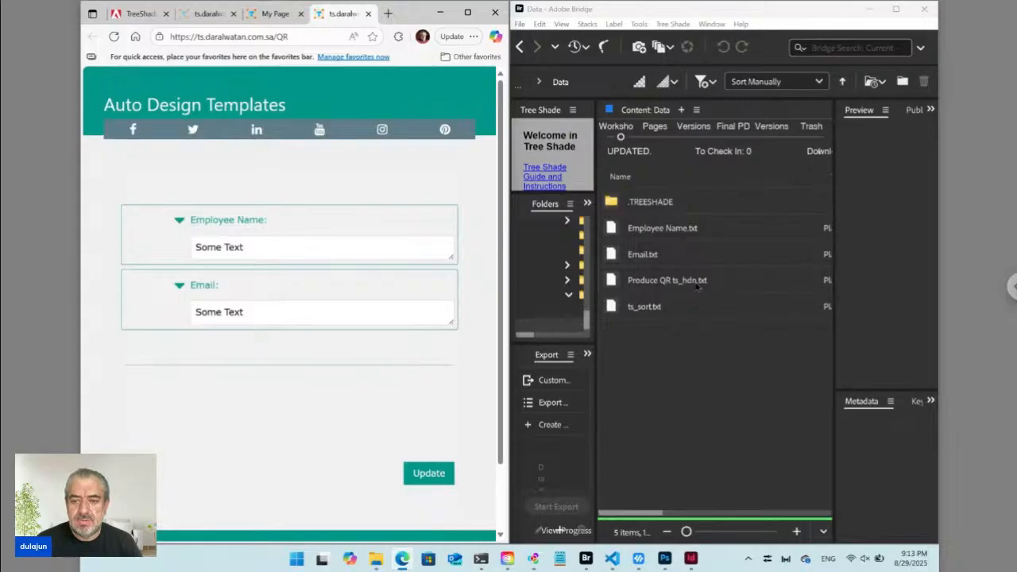
click(672, 281)
drag(613, 284, 464, 216)
In VS Code, replace 'Some Text' with the line <ts>./Email.+<place></ts>.
key(alt+Tab)
key(alt+Tab)
key(Tab)
key(Tab)
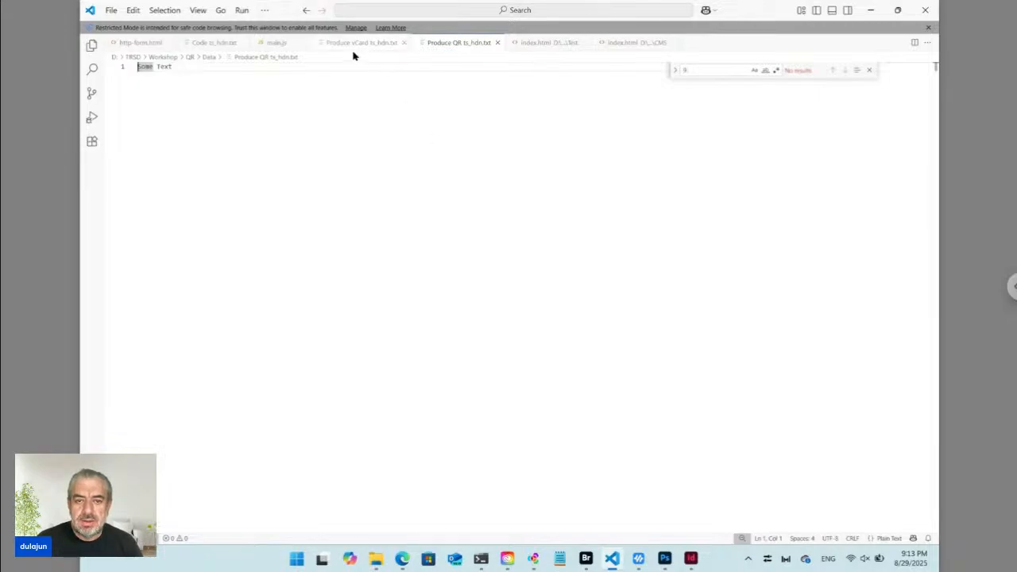
key(ctrl+a)
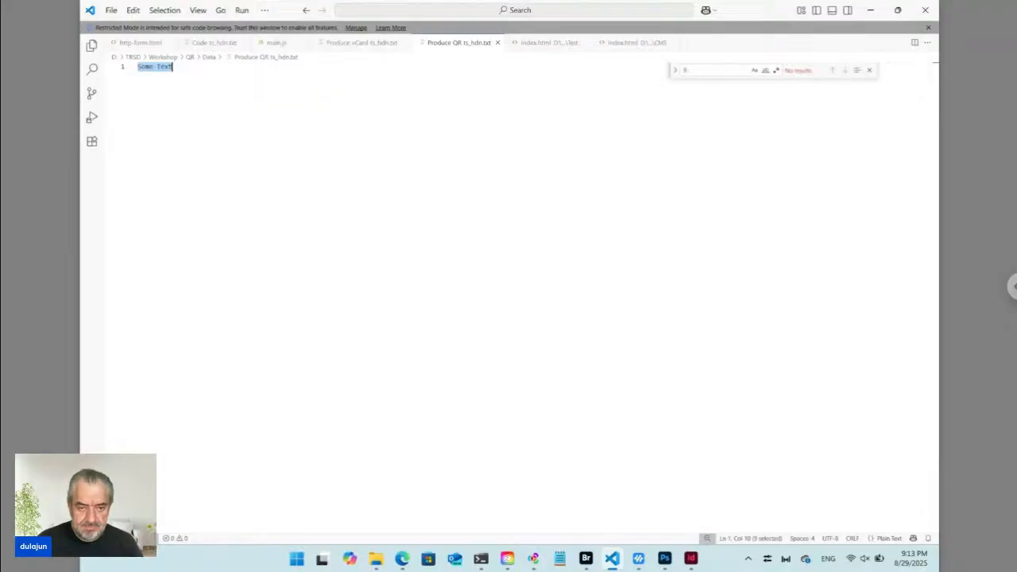
text(<)
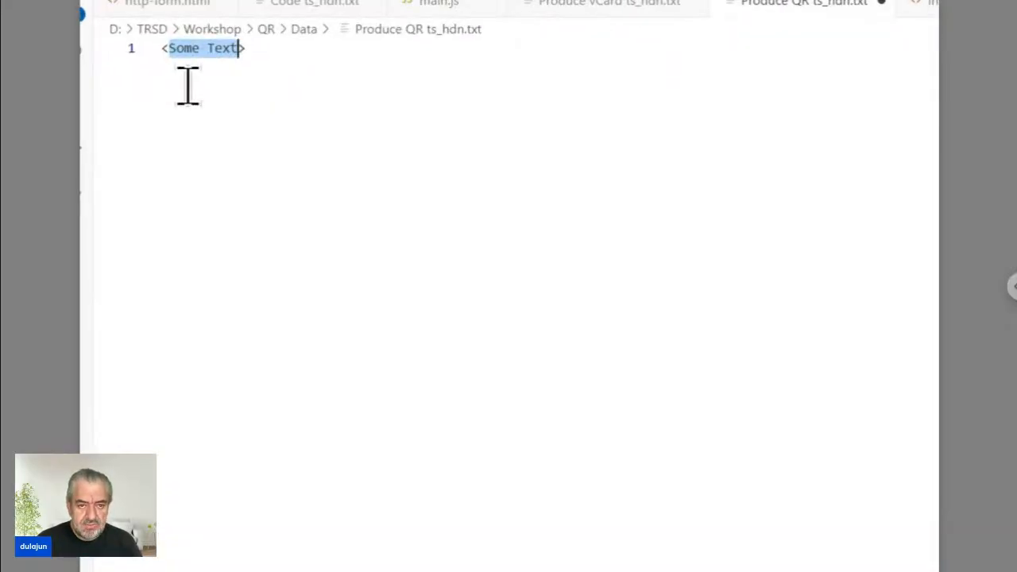
text(t)
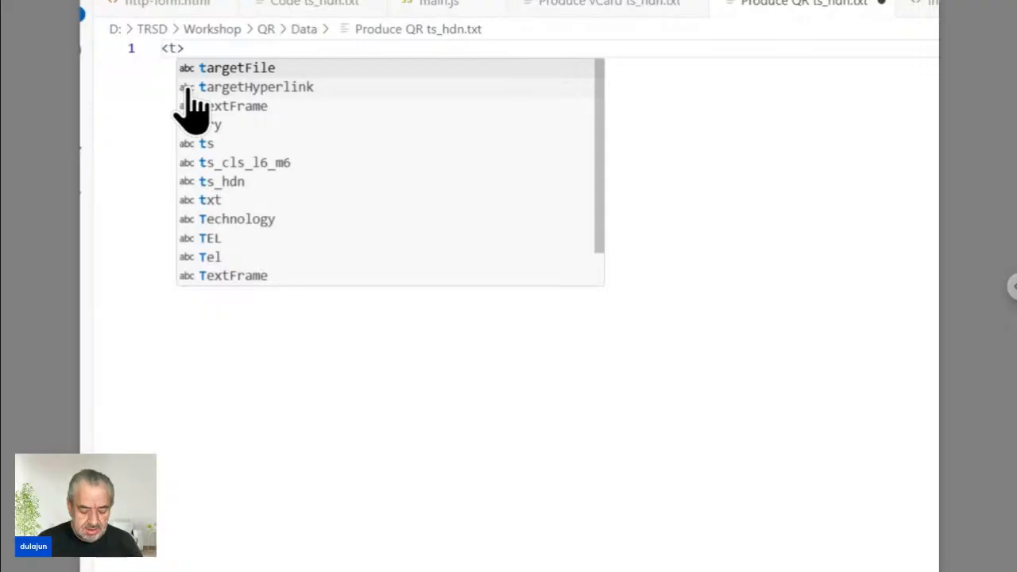
text(s)
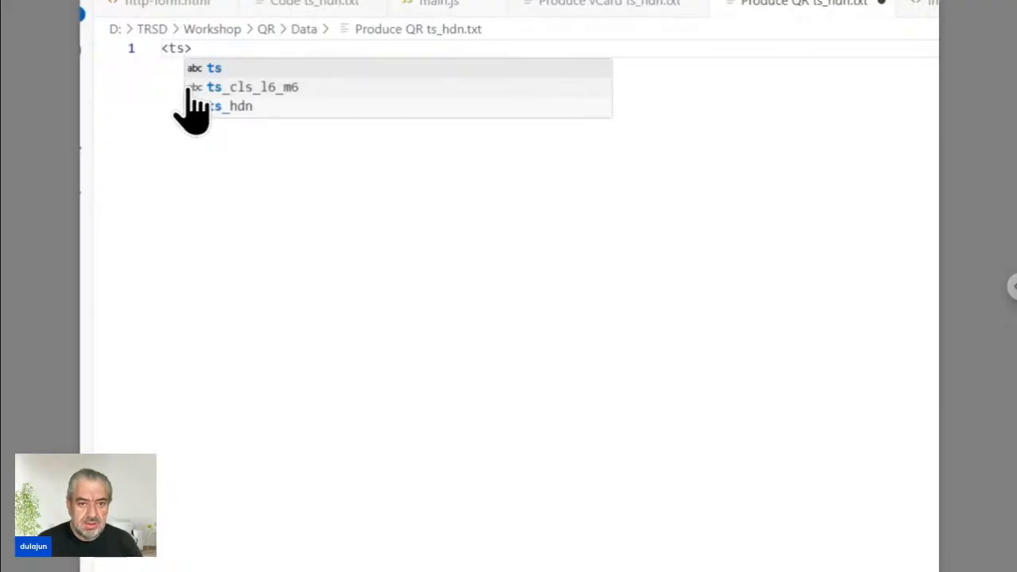
key(End)
text(<)
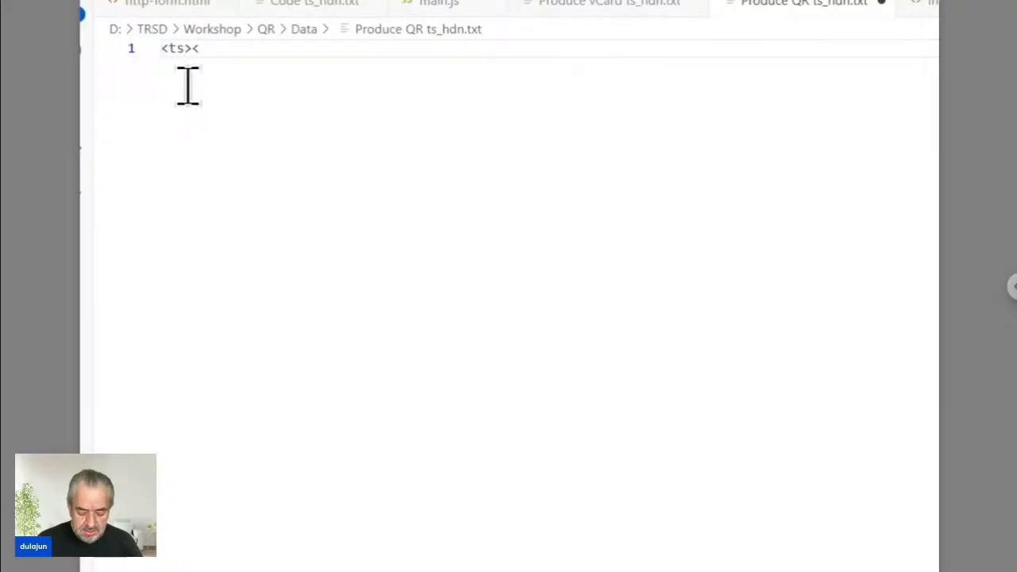
text(/)
text(ts>)
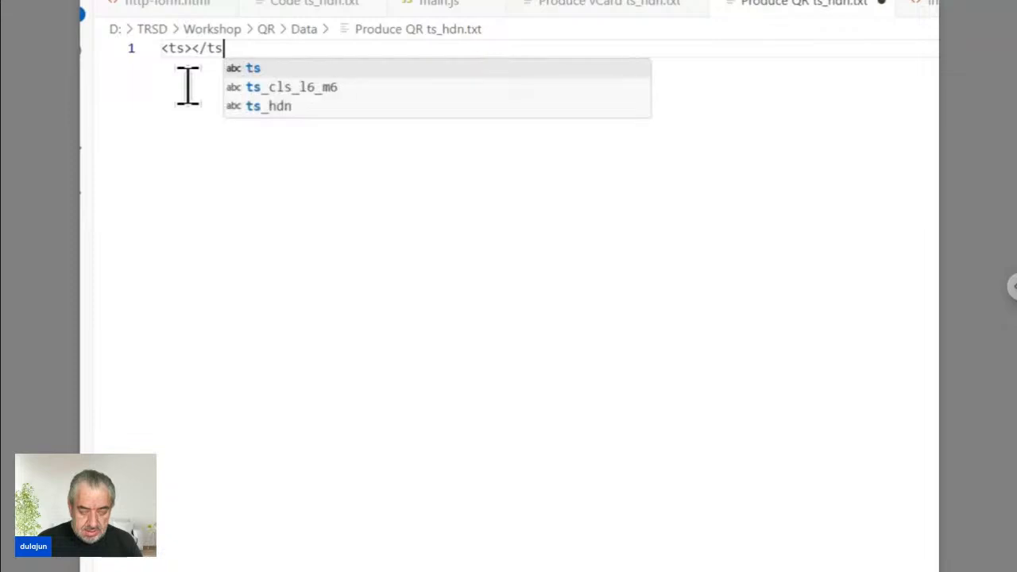
key(Left)
key(Left)
key(Left)
key(Left)
key(Left)
key(Left)
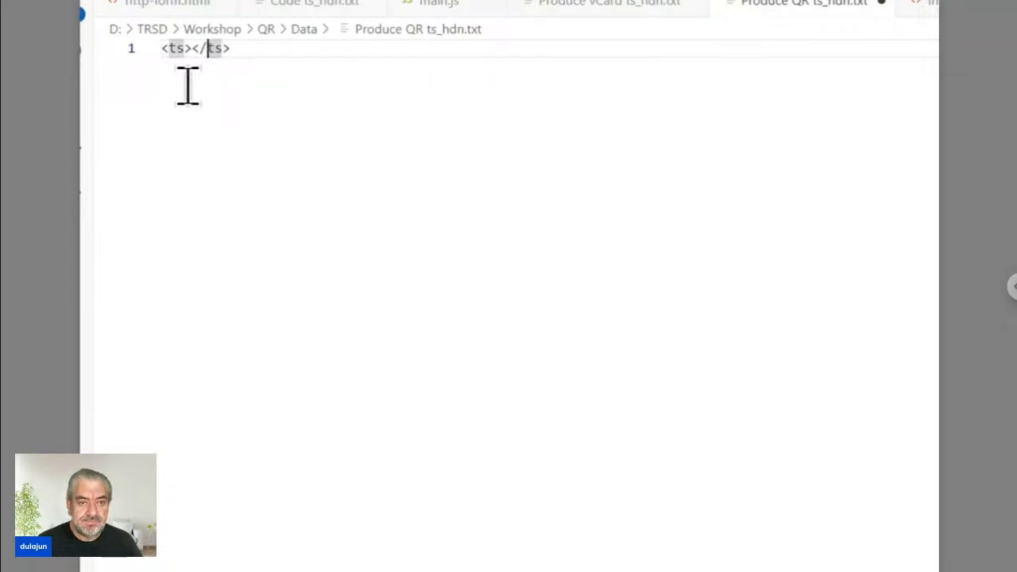
key(Right)
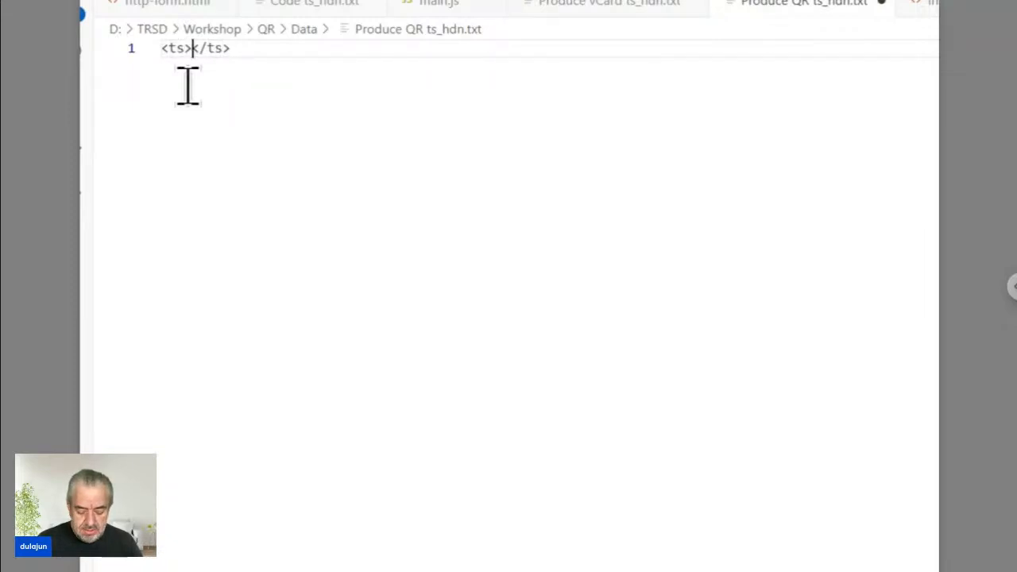
text(./)
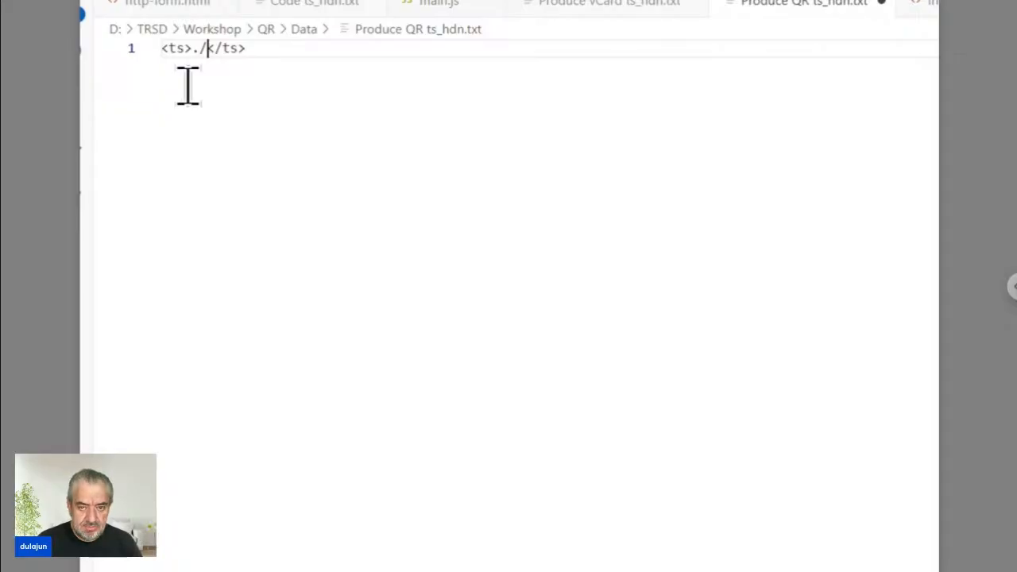
text(Email)
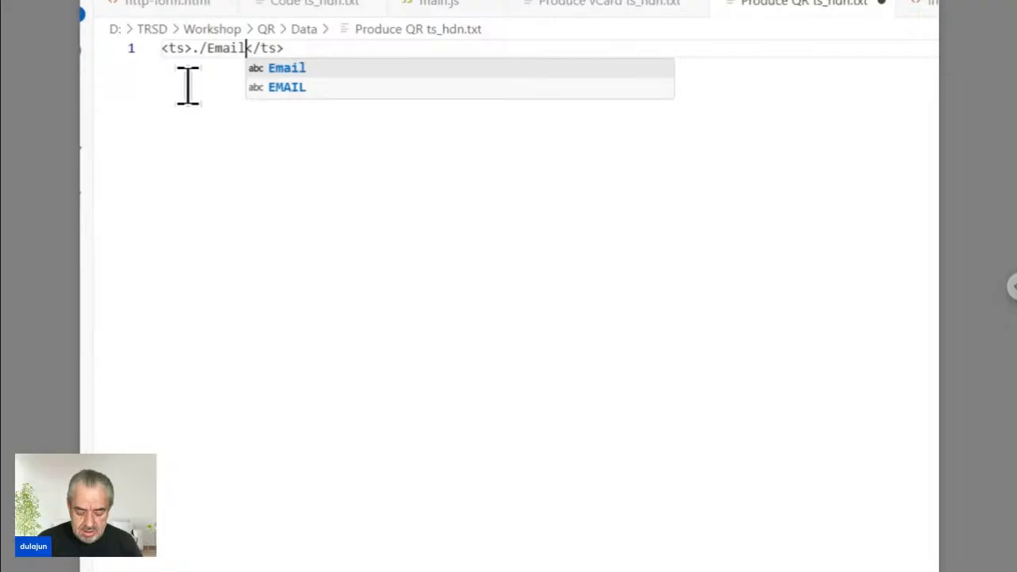
text(.+)
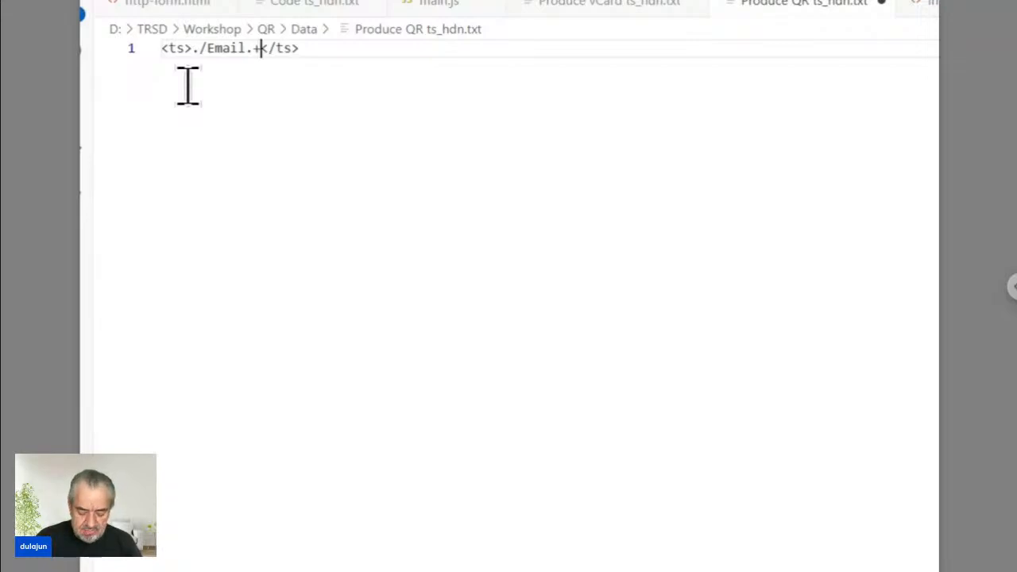
text(<place)
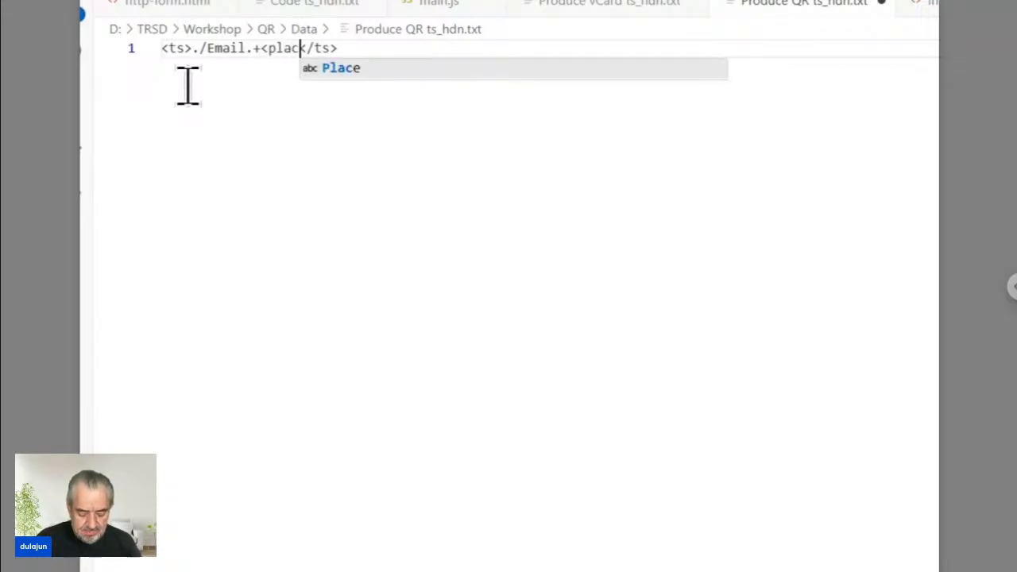
text(>)
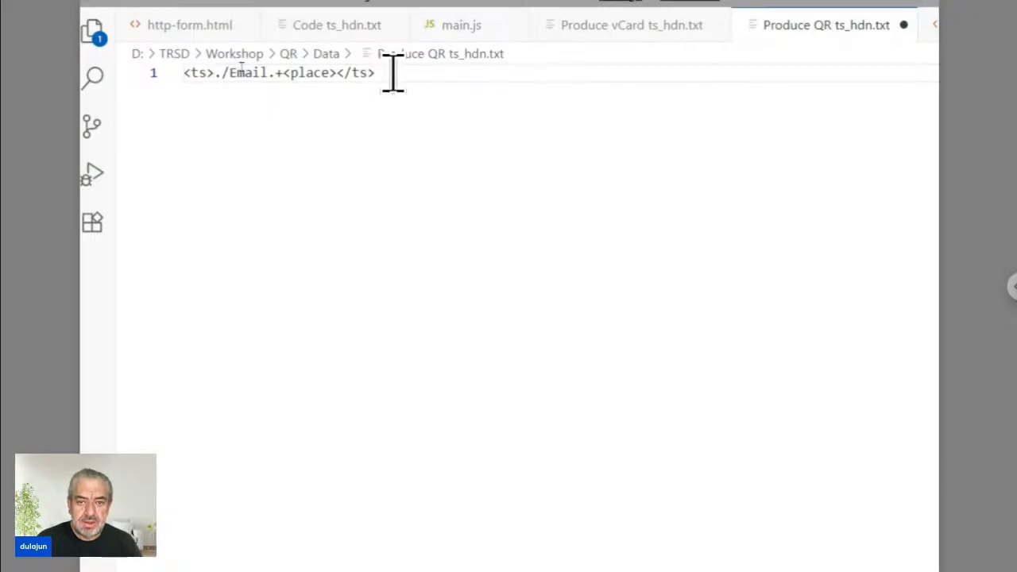
Add a second line <ts>./QR.svg<QR></ts> below the Email line.
key(Return)
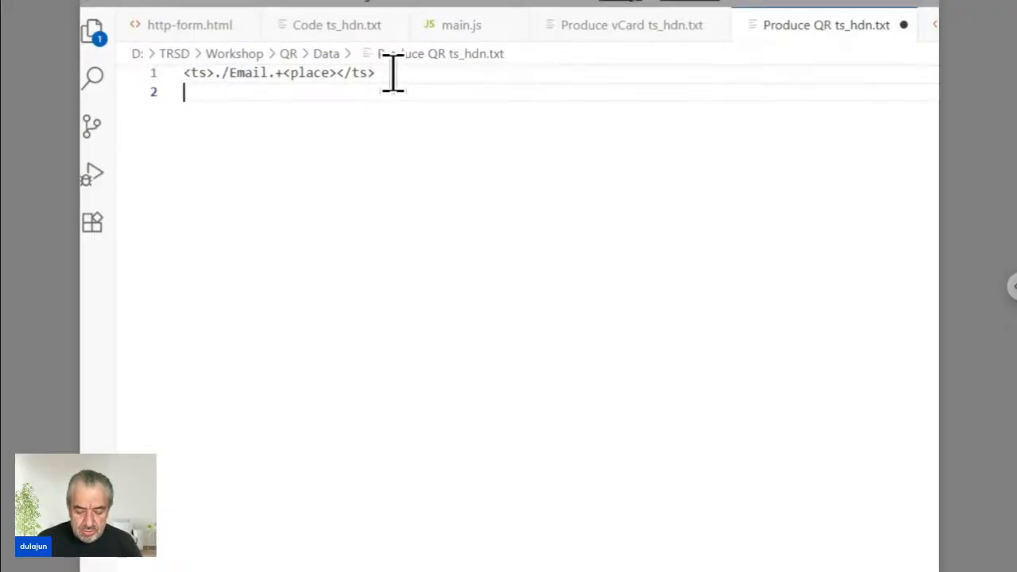
text(<ts>)
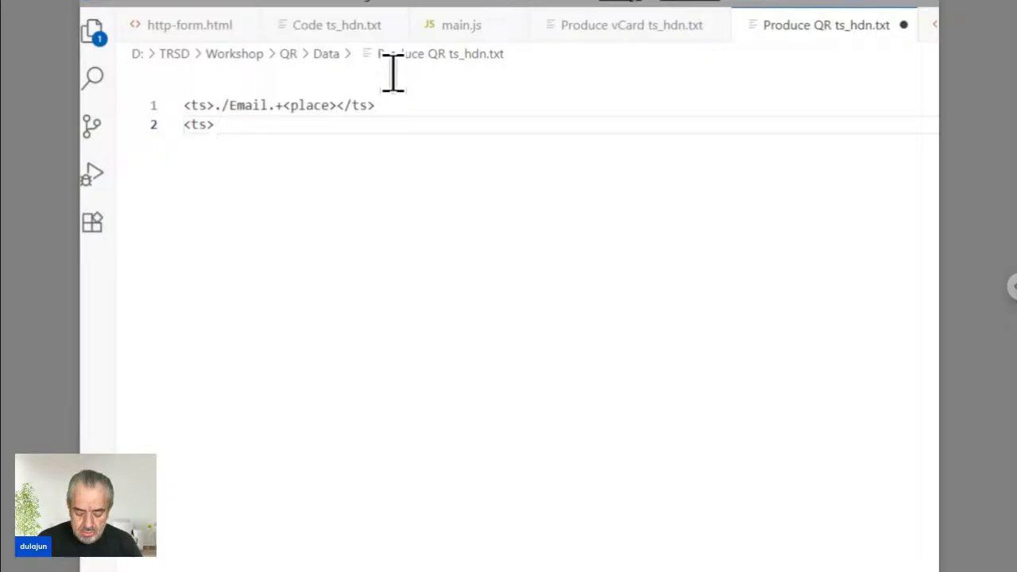
text(./)
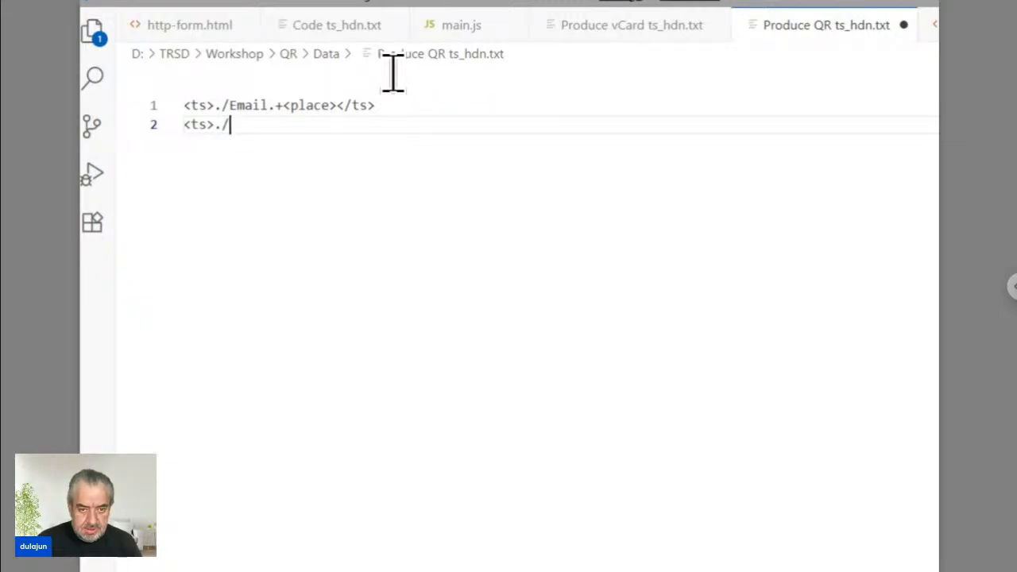
text(QR)
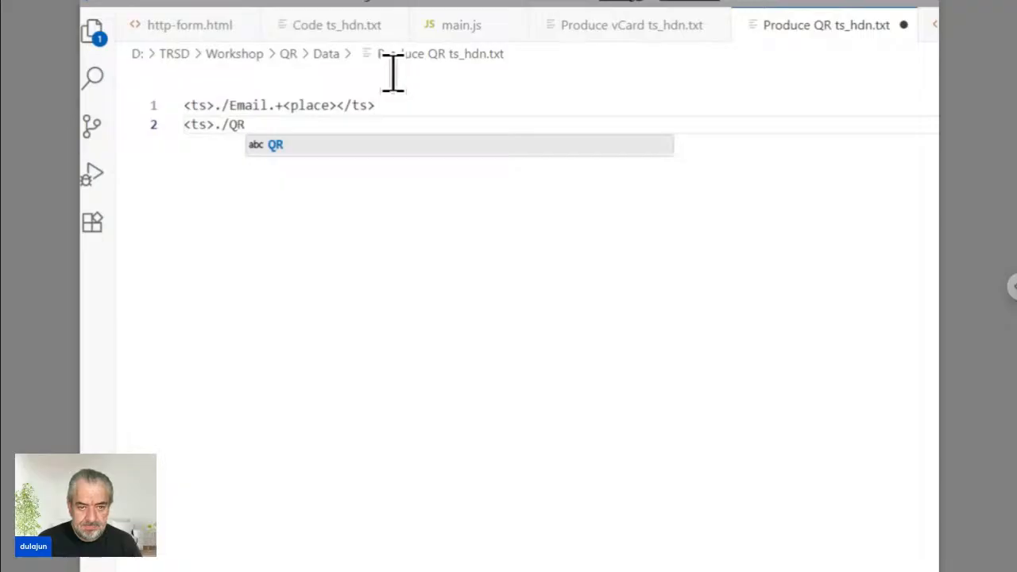
text(.svg)
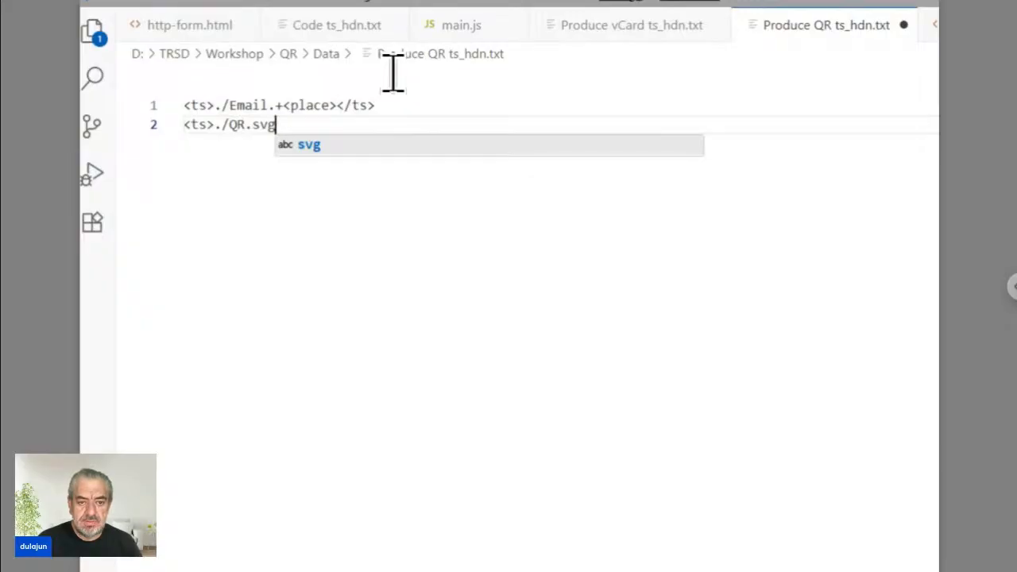
text(<)
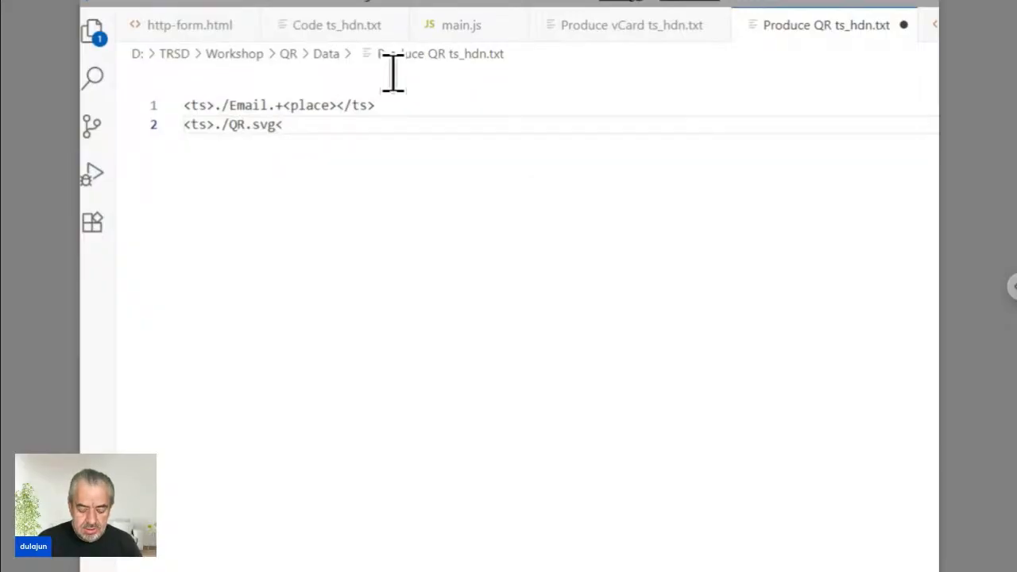
text(QR)
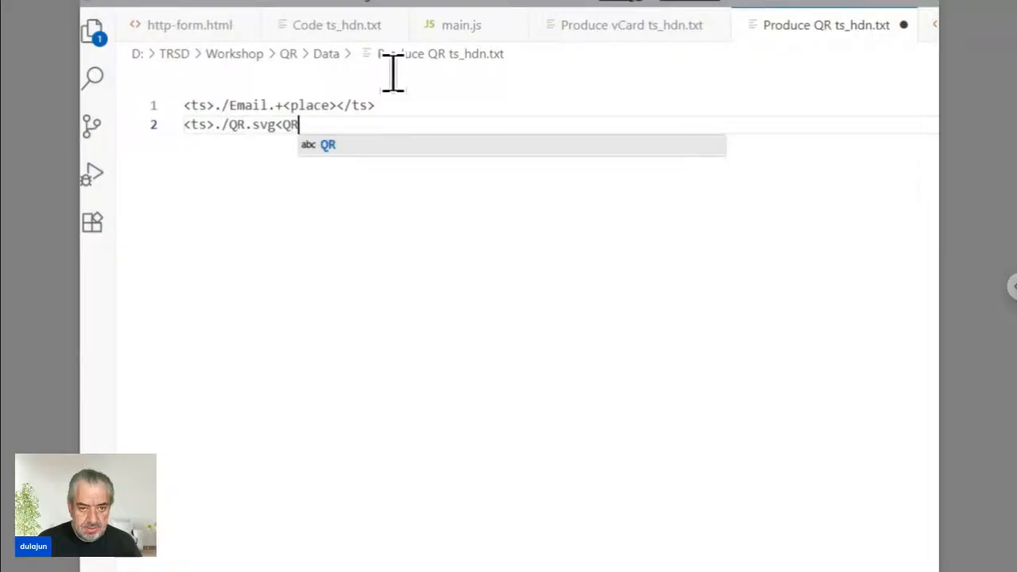
text(>)
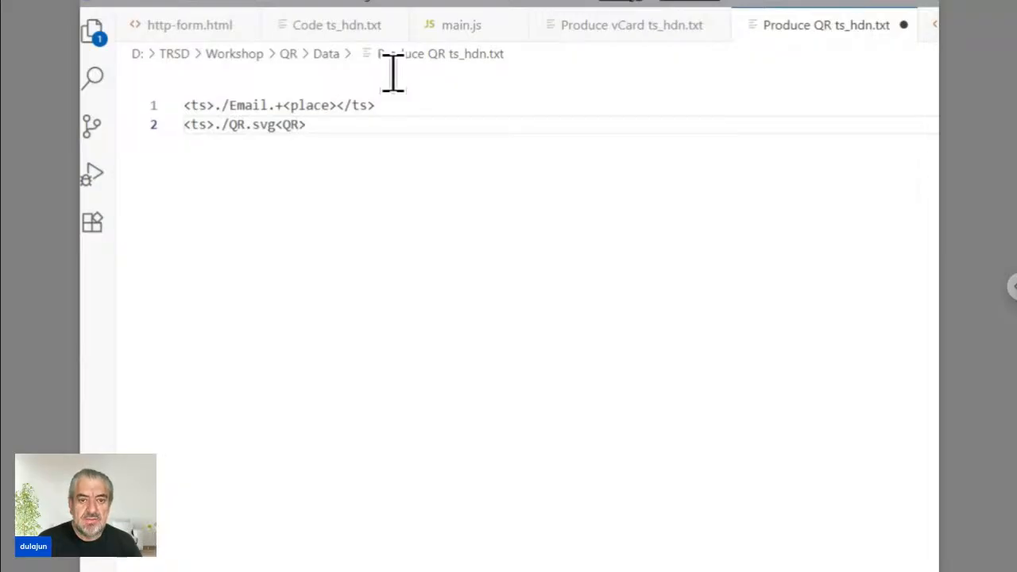
text(</ts>)
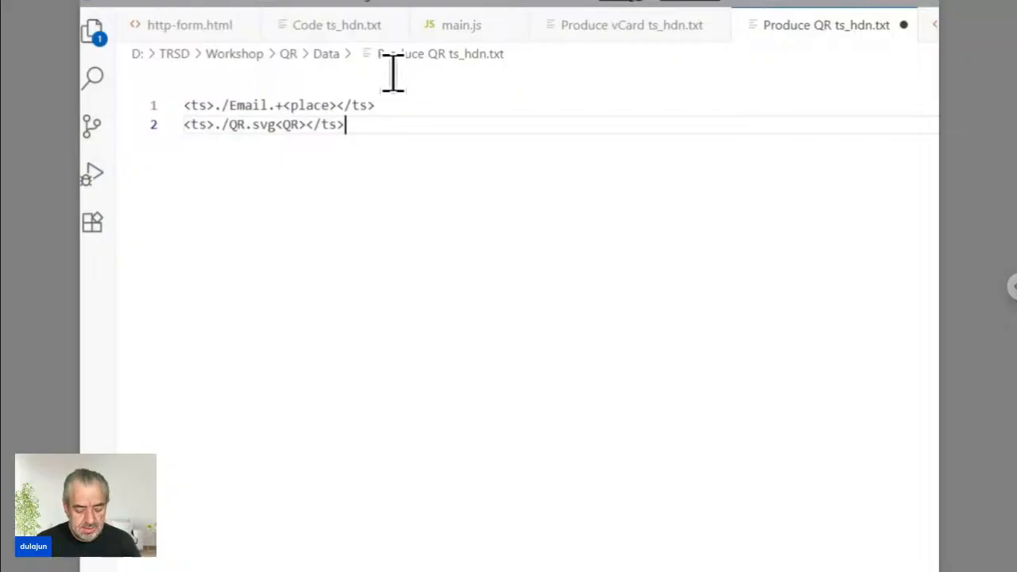
Save Produce QR ts_hdn.txt, bring Bridge's Data folder forward, and reload the Edge form.
key(ctrl+s)
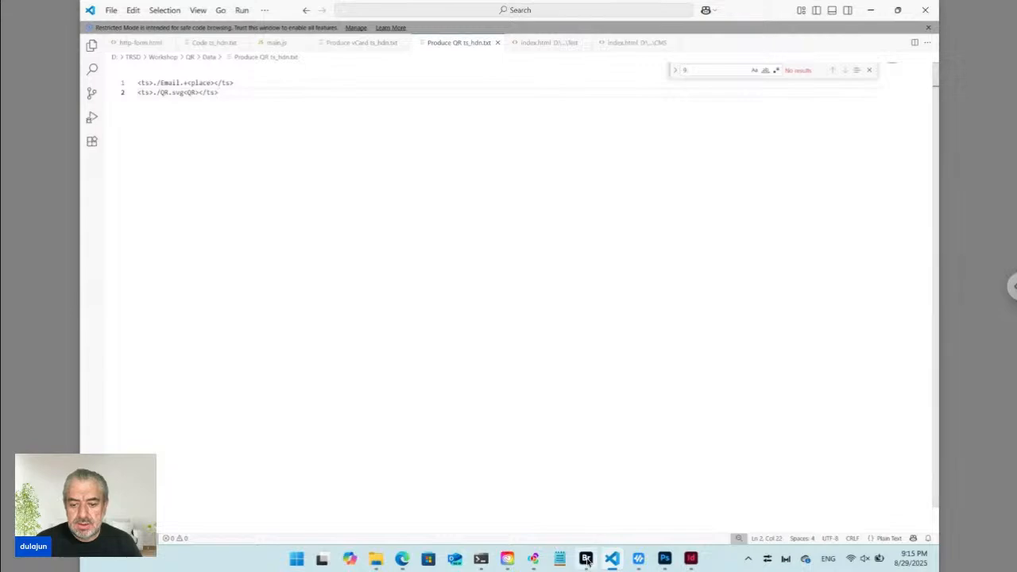
mouse_move(587, 560)
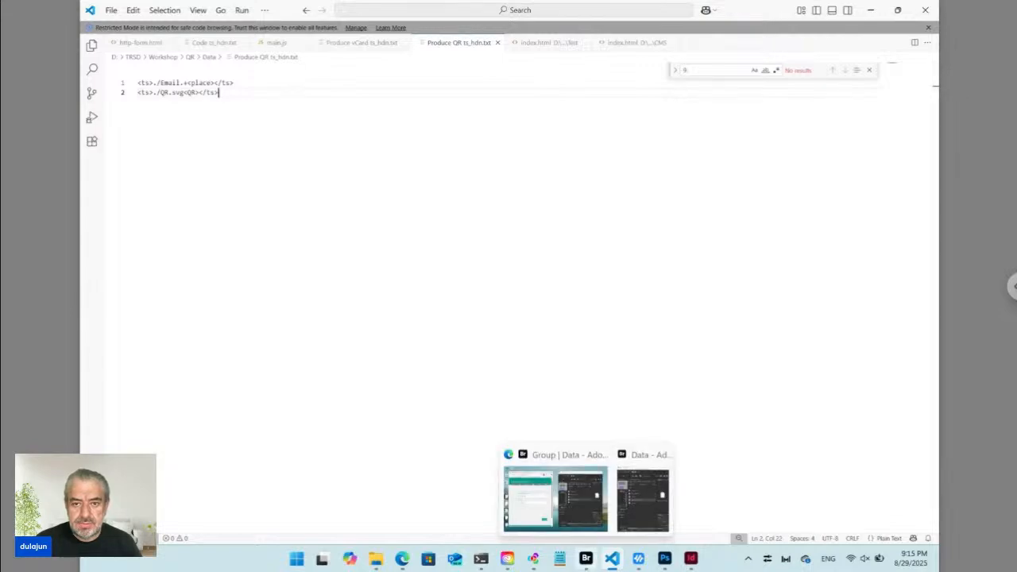
click(643, 499)
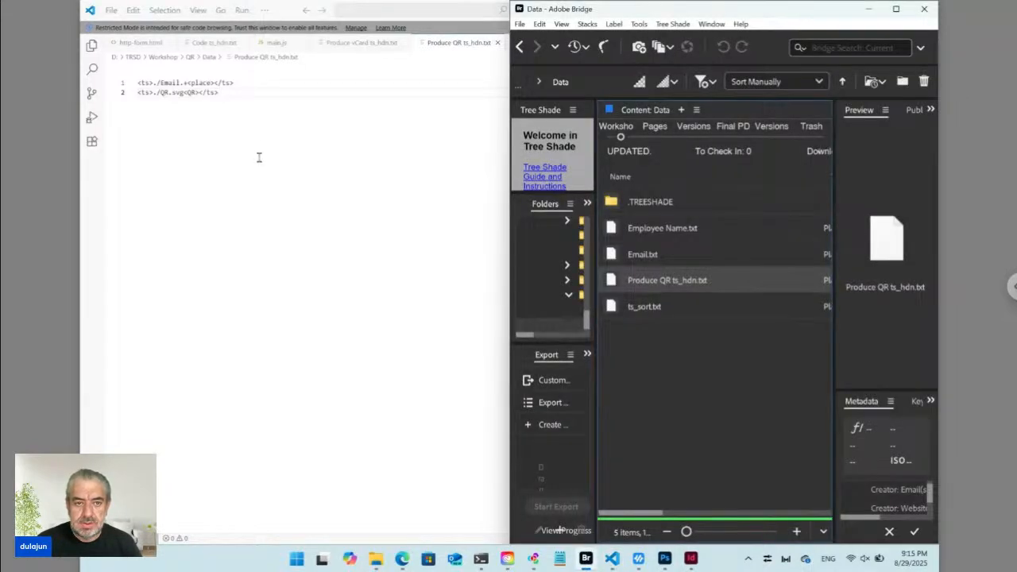
click(403, 559)
click(115, 37)
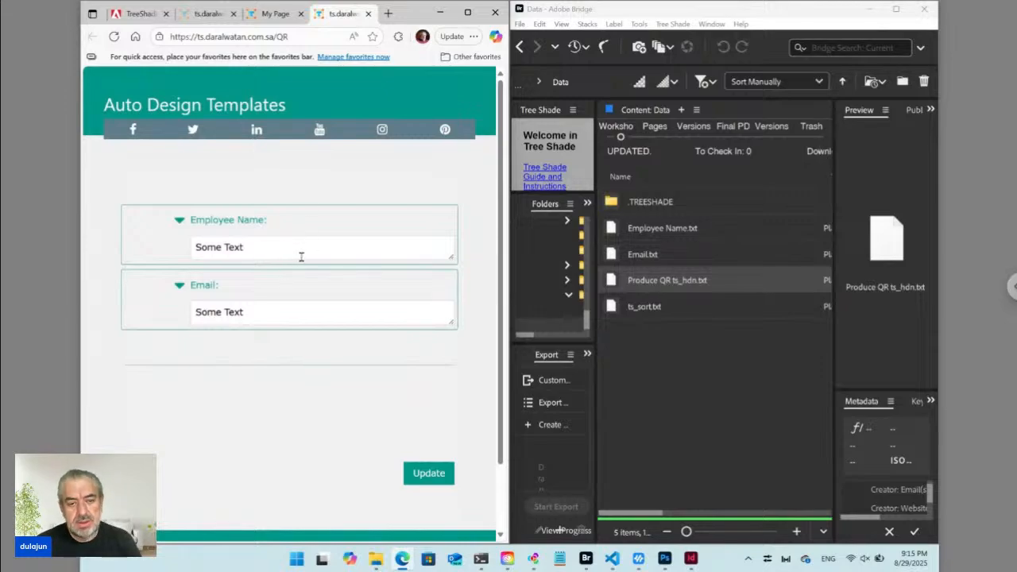
Enter the employee's full name and e-mail address in the form fields and submit with Update.
drag(256, 252, 159, 248)
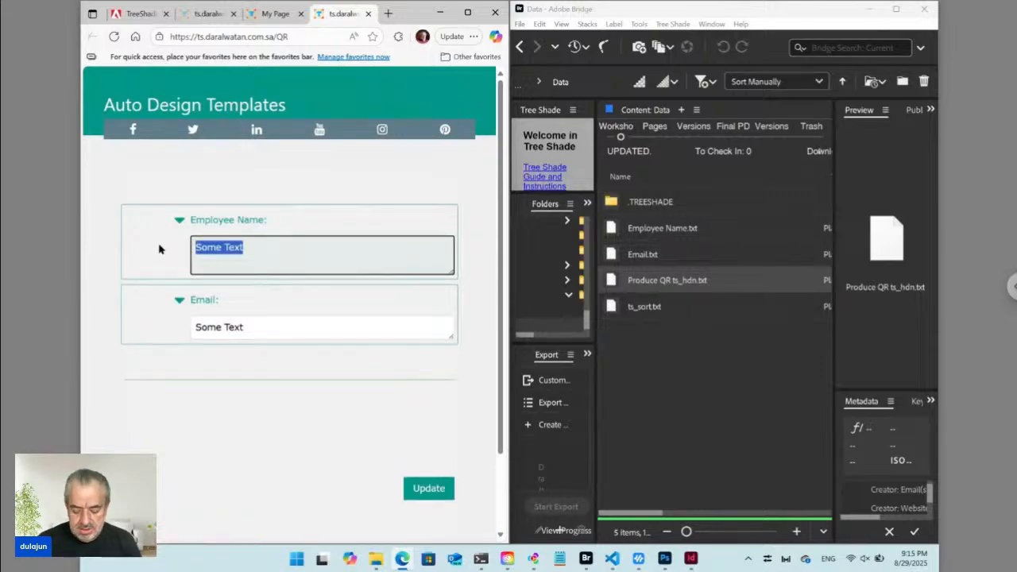
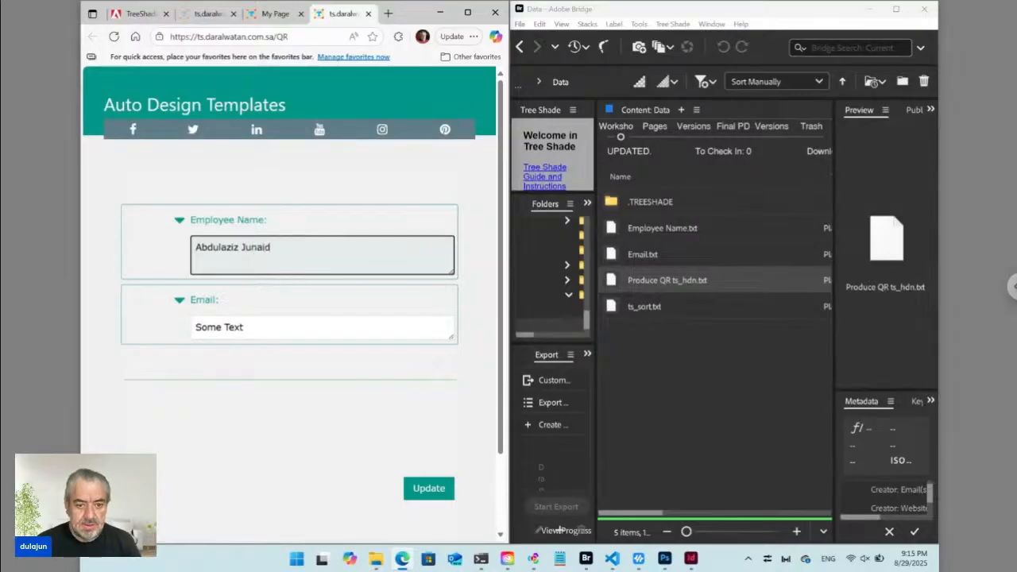
double_click(198, 326)
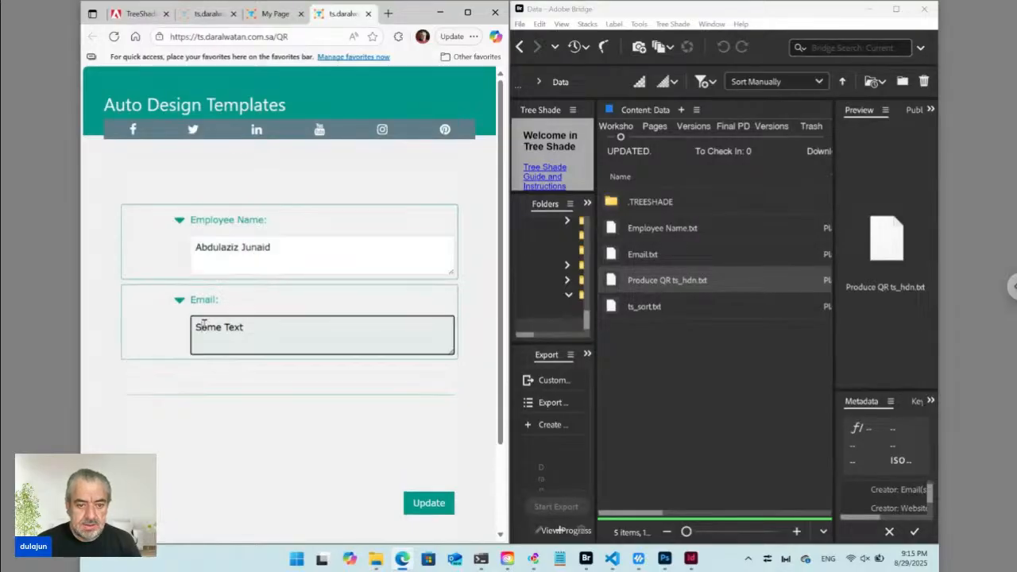
key(ctrl+a)
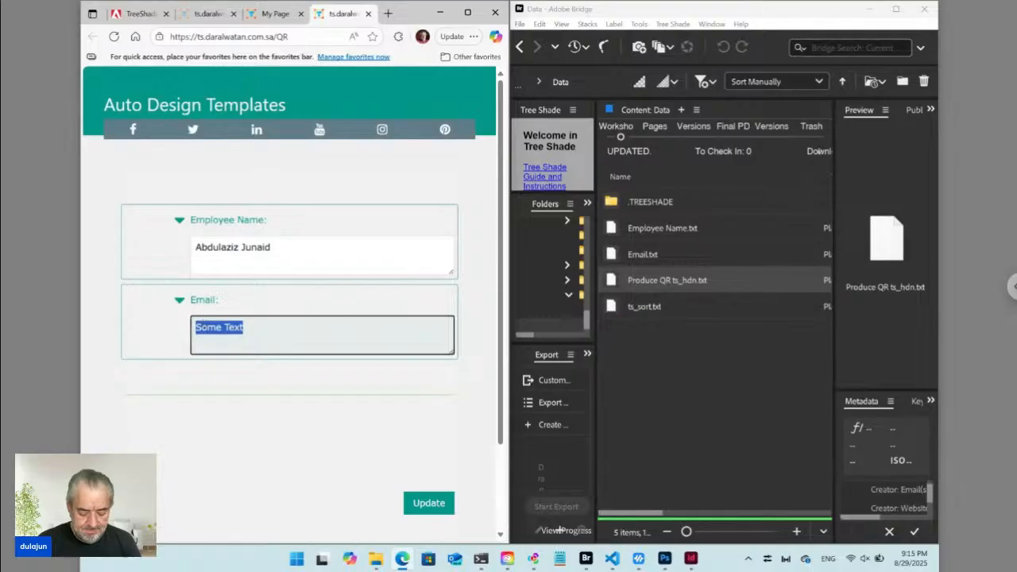
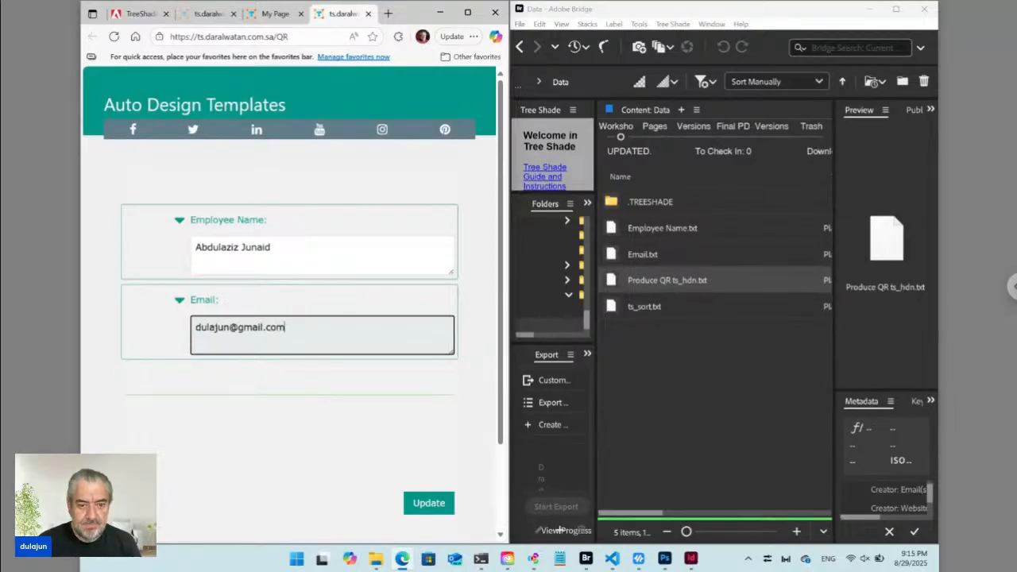
click(435, 506)
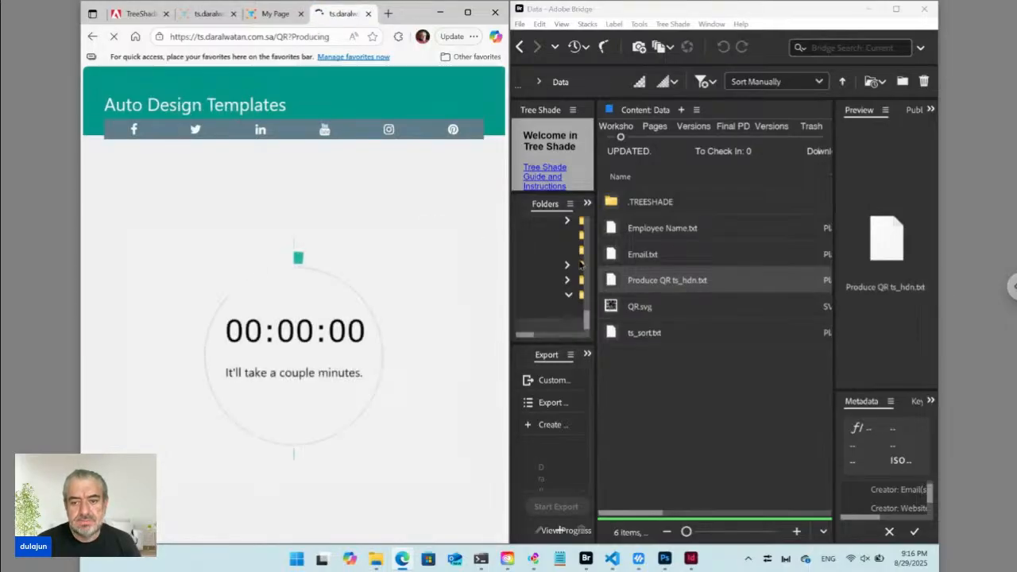
Preview the newly created QR.svg in Bridge's Data folder while the regeneration countdown runs.
click(636, 308)
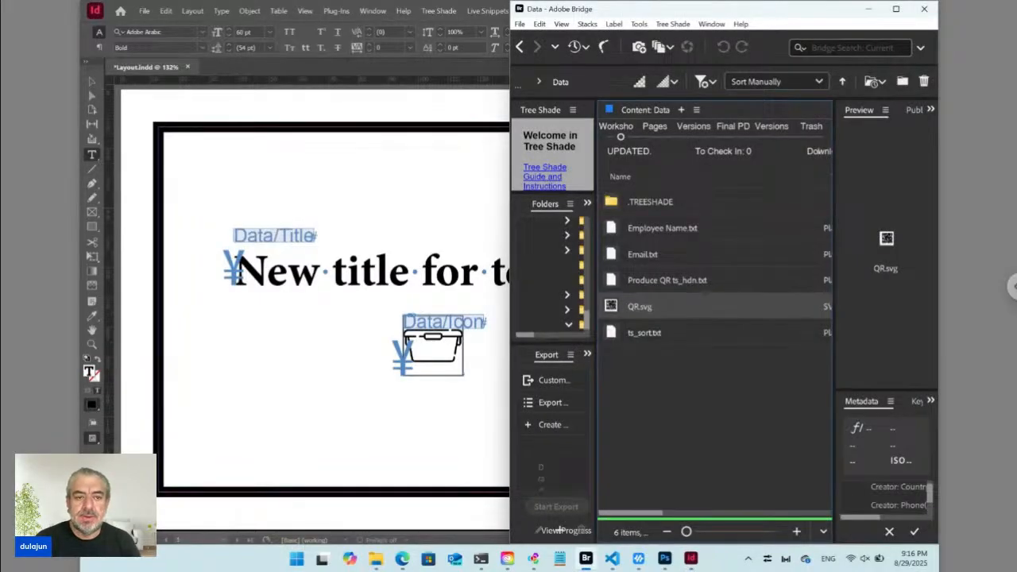
Close Layout.indd without saving, then return to the Auto Design Templates page in Edge.
click(239, 70)
click(187, 67)
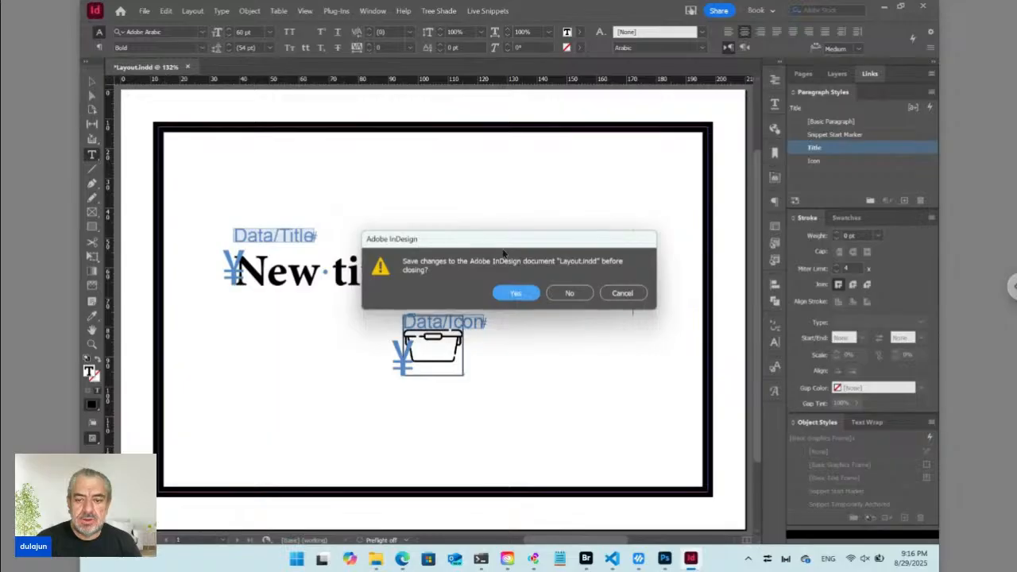
click(573, 293)
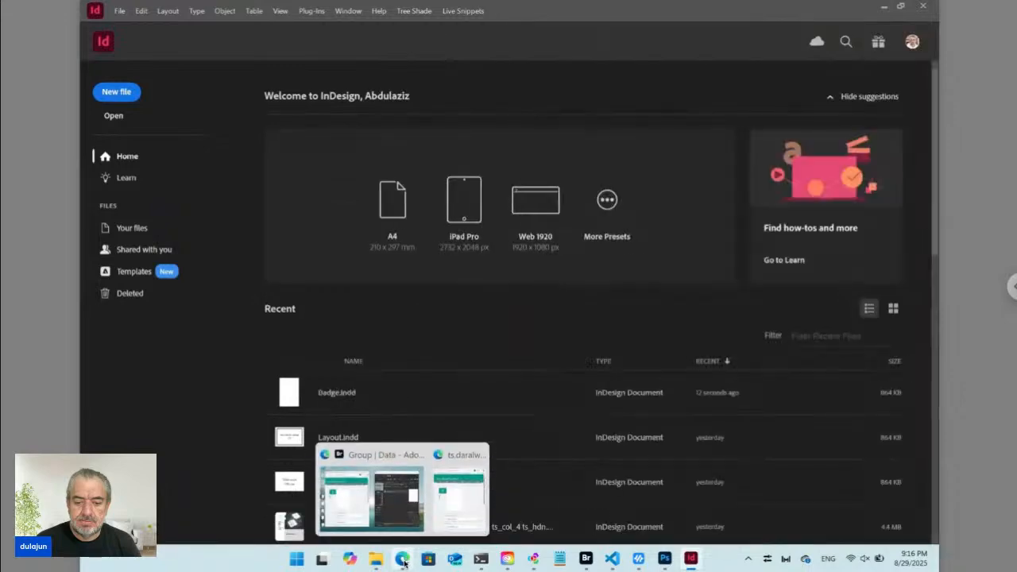
click(405, 562)
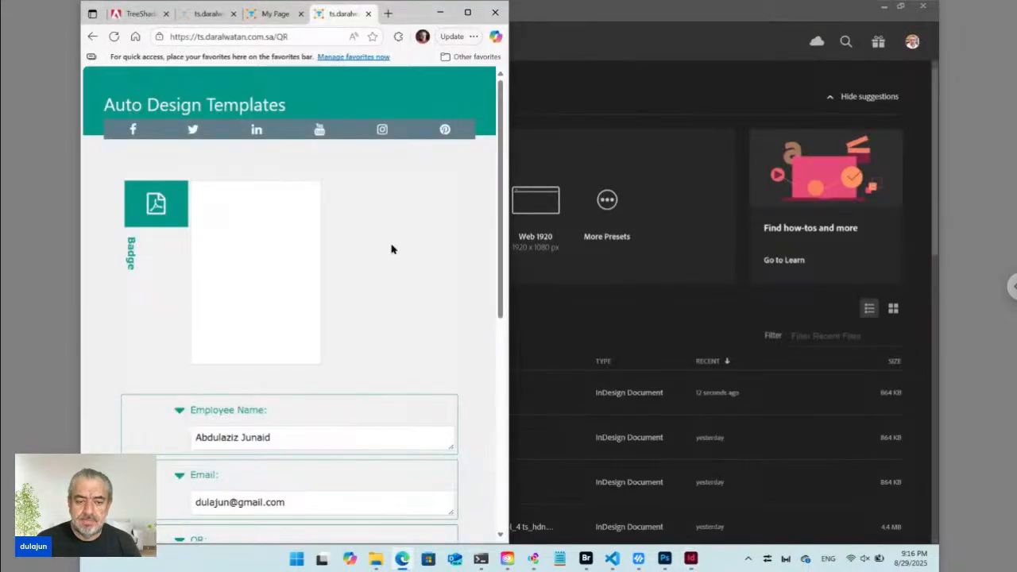
Scroll the form down to the still-empty QR section, then go back to Produce QR ts_hdn.txt in VS Code.
scroll(391, 249, down, 1)
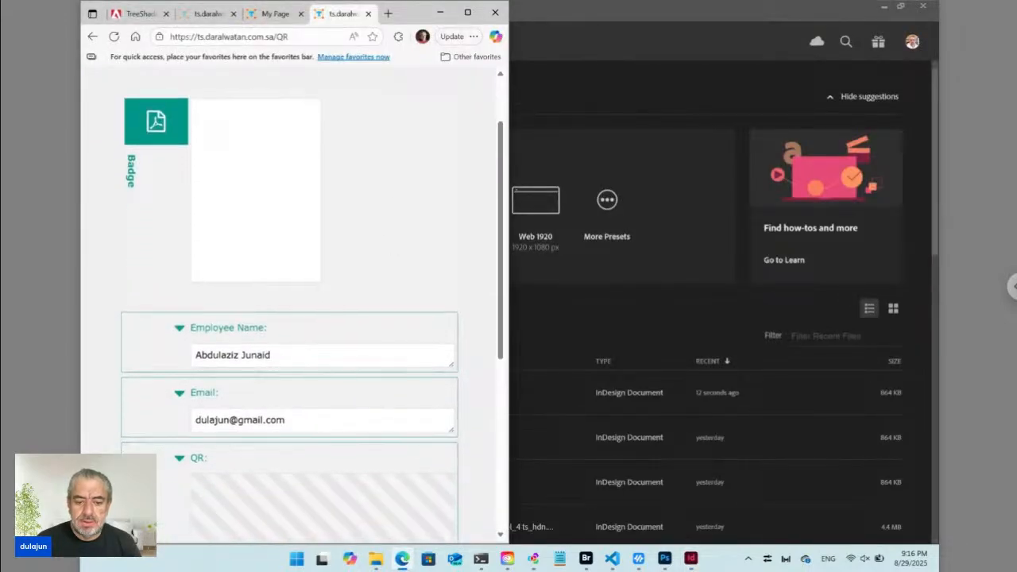
scroll(391, 249, down, 2)
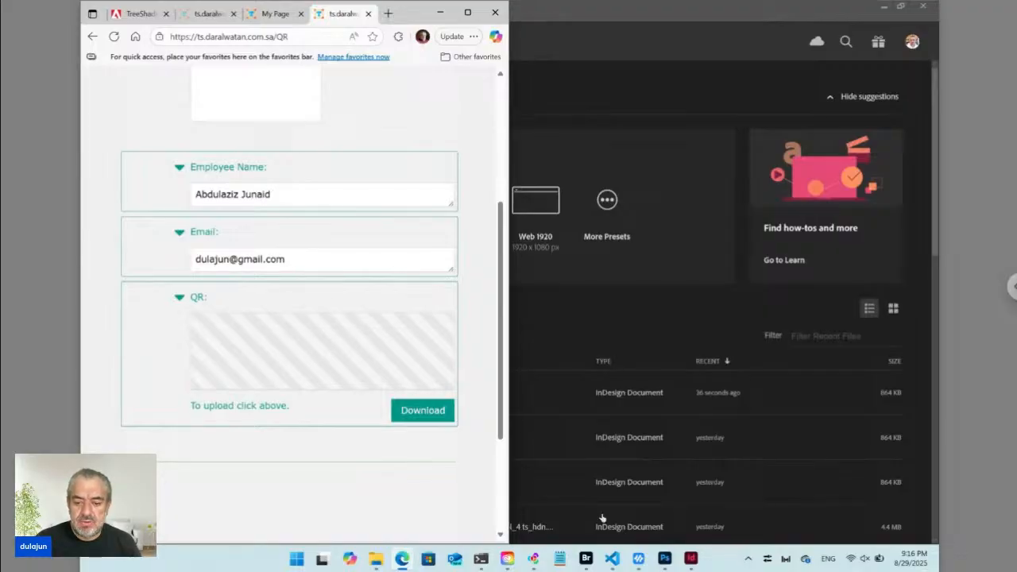
click(618, 564)
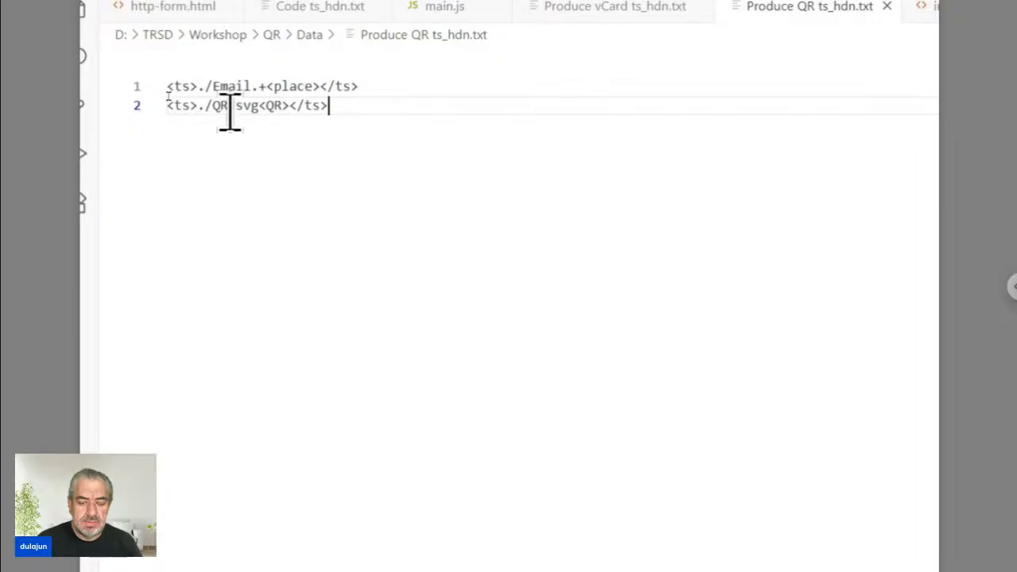
Edit line 2 so the QR output file reads 'QR ts_hdn.svg', and save the file.
click(230, 108)
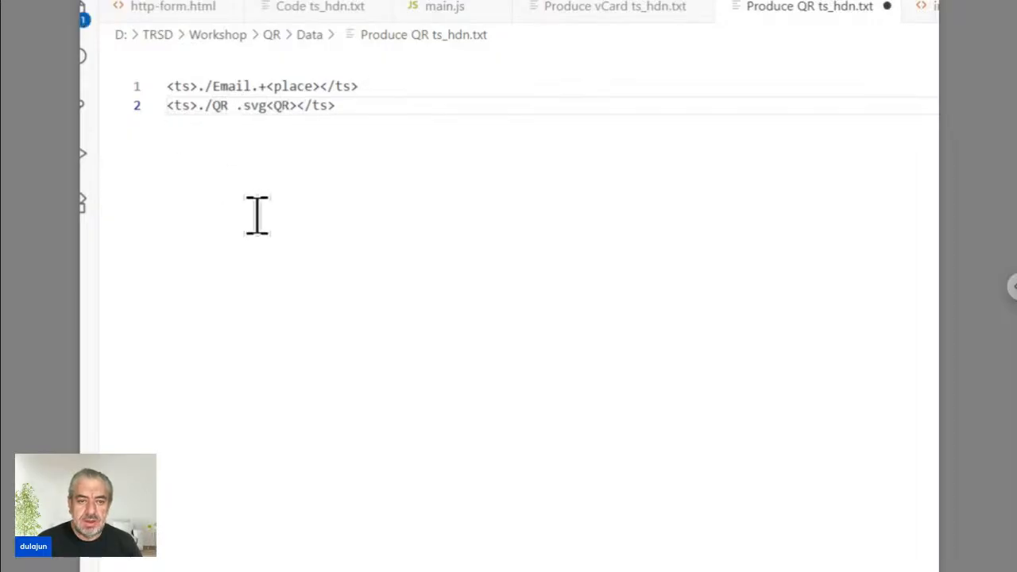
text(ts_)
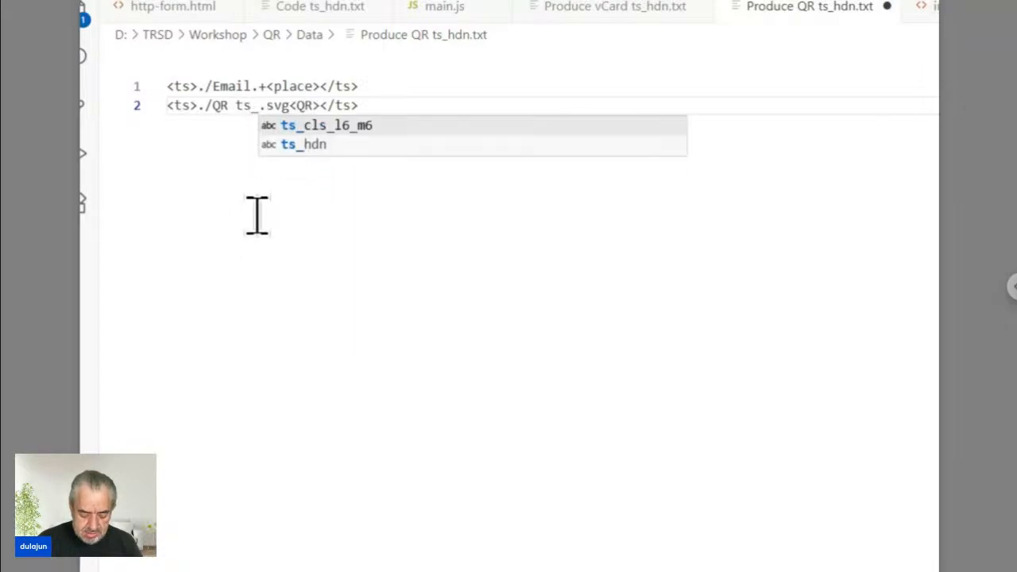
text(hdn)
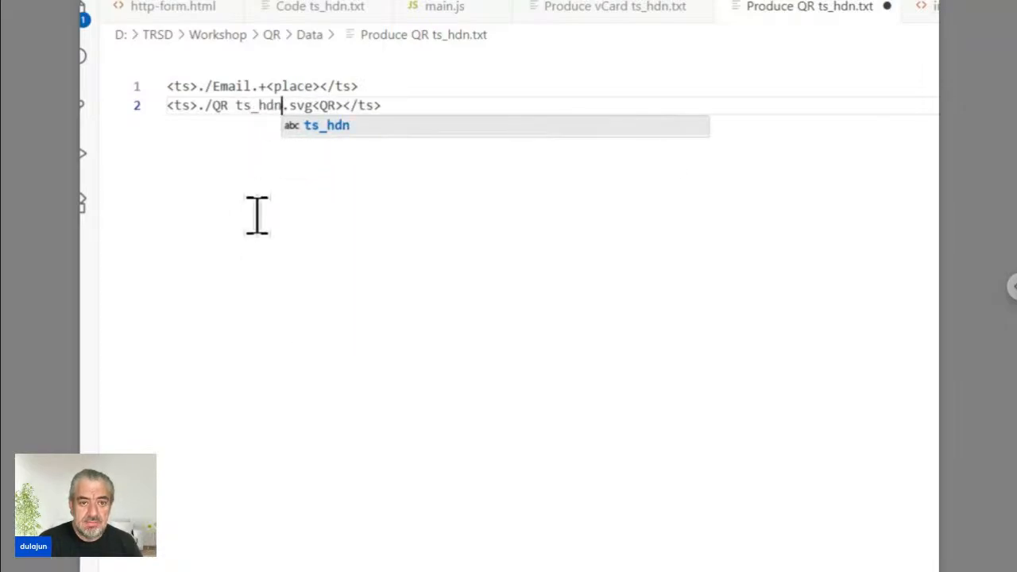
key(Escape)
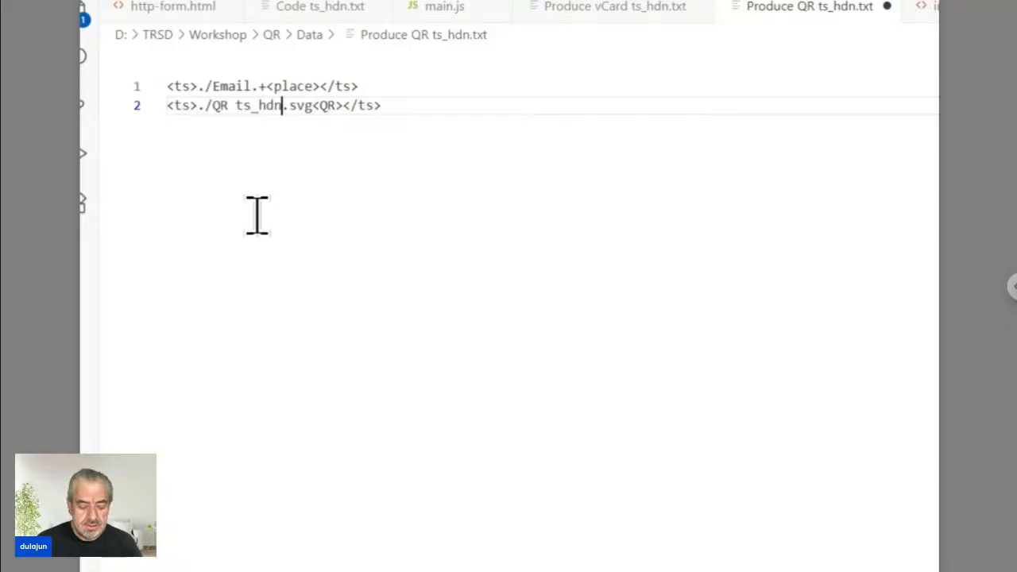
key(ctrl+s)
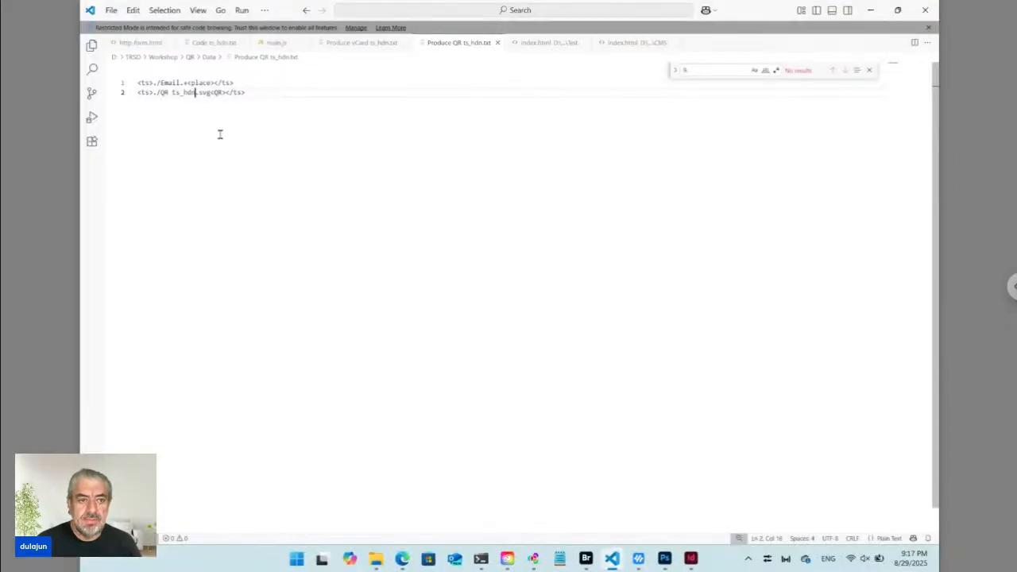
Maximize Bridge, review the QR job's versions and ver01 Badge 0001.jpg page image, then return to Workshop QR.
click(585, 559)
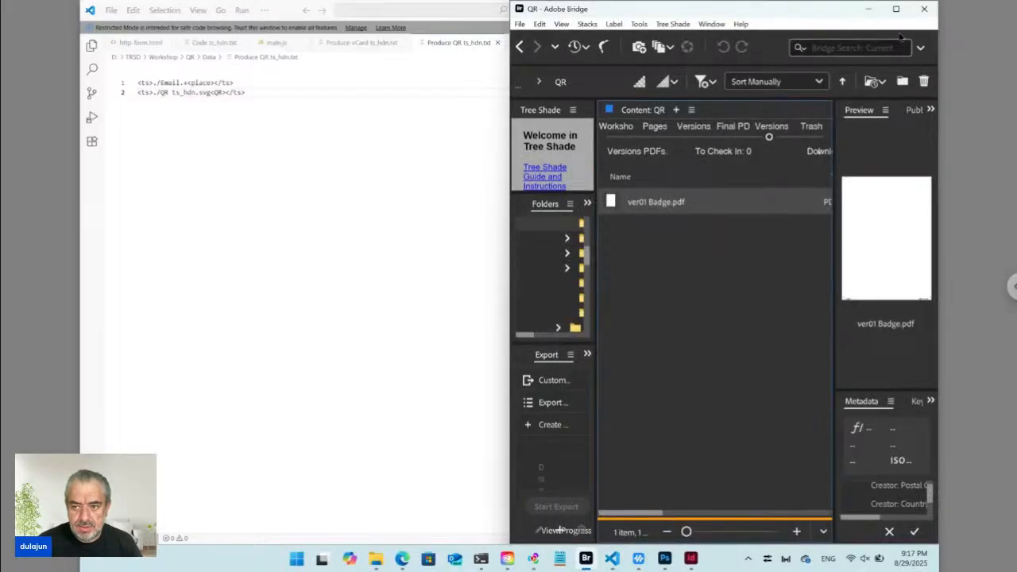
click(895, 9)
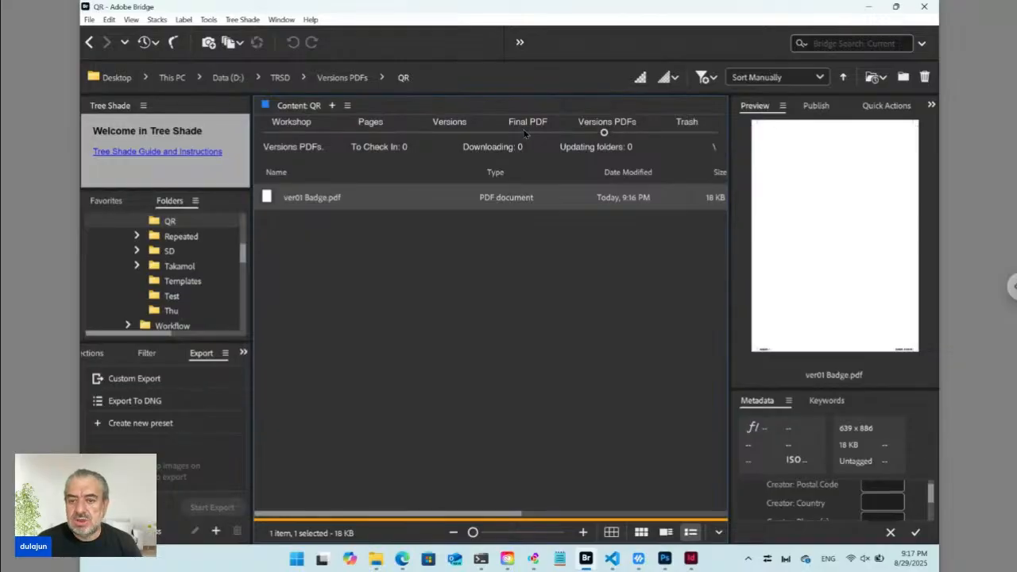
click(450, 134)
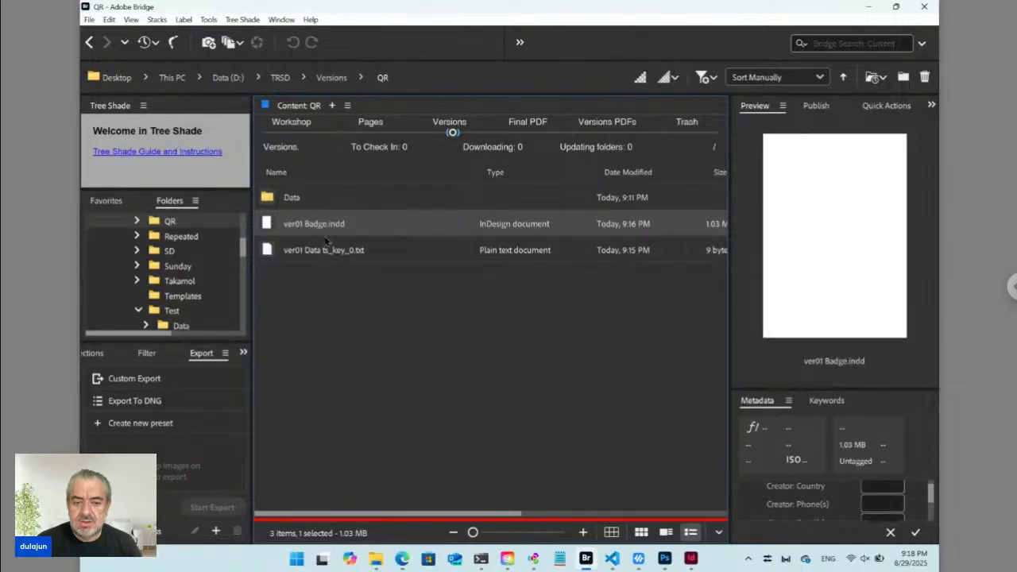
click(370, 124)
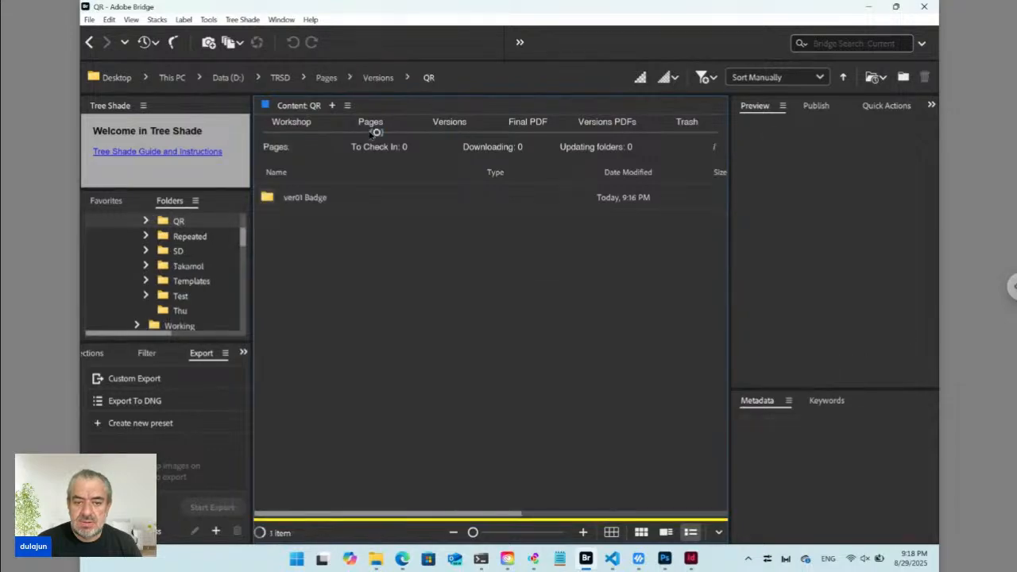
double_click(329, 199)
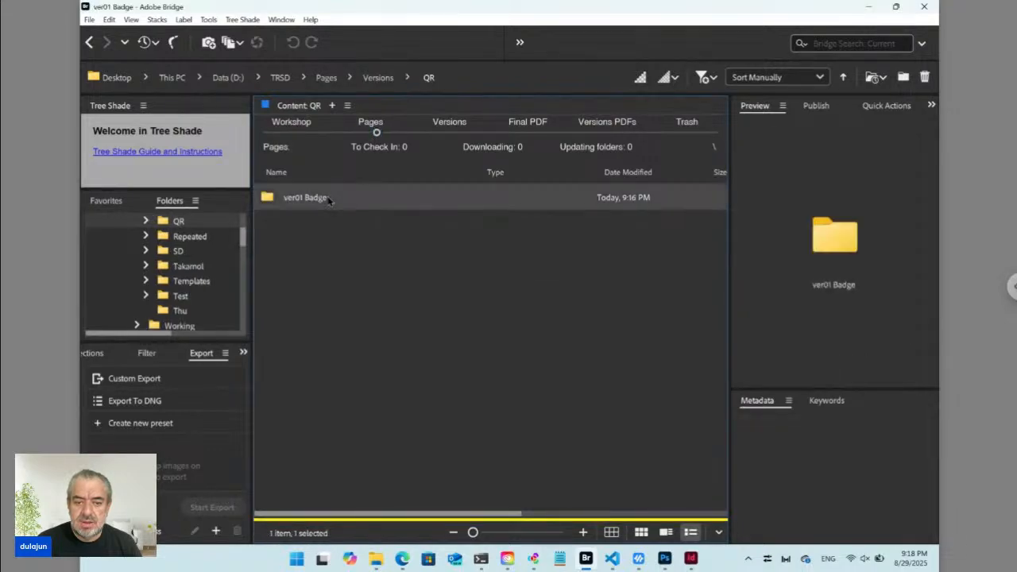
click(326, 200)
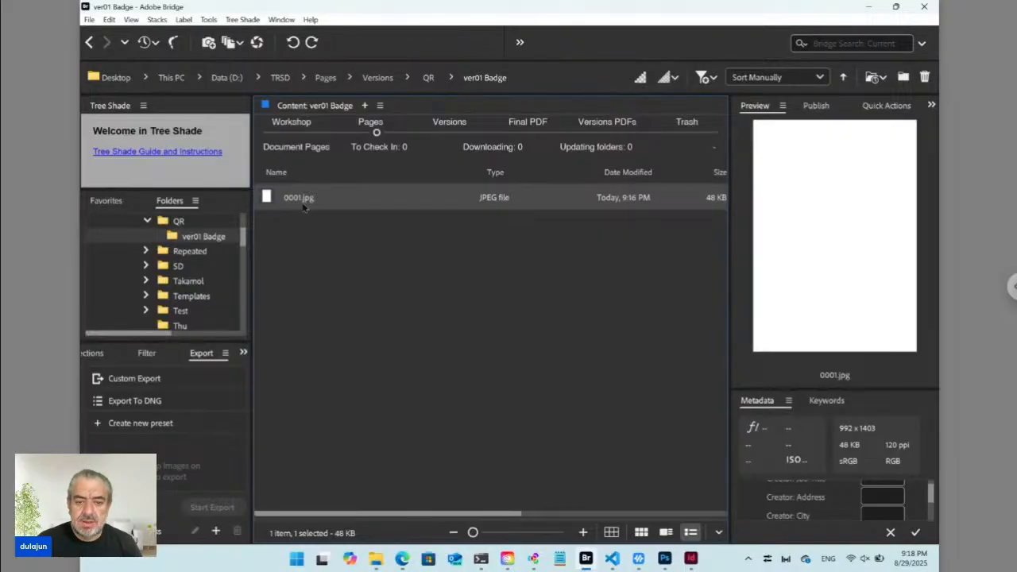
click(292, 134)
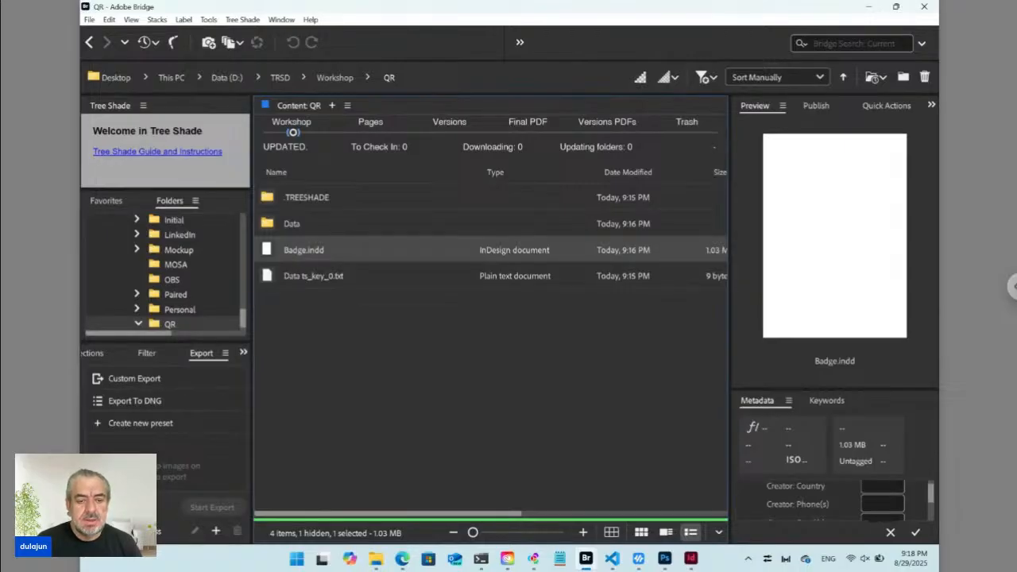
Open the QR job's Data folder, select QR.svg and bring up the Tree Shade menu.
double_click(314, 228)
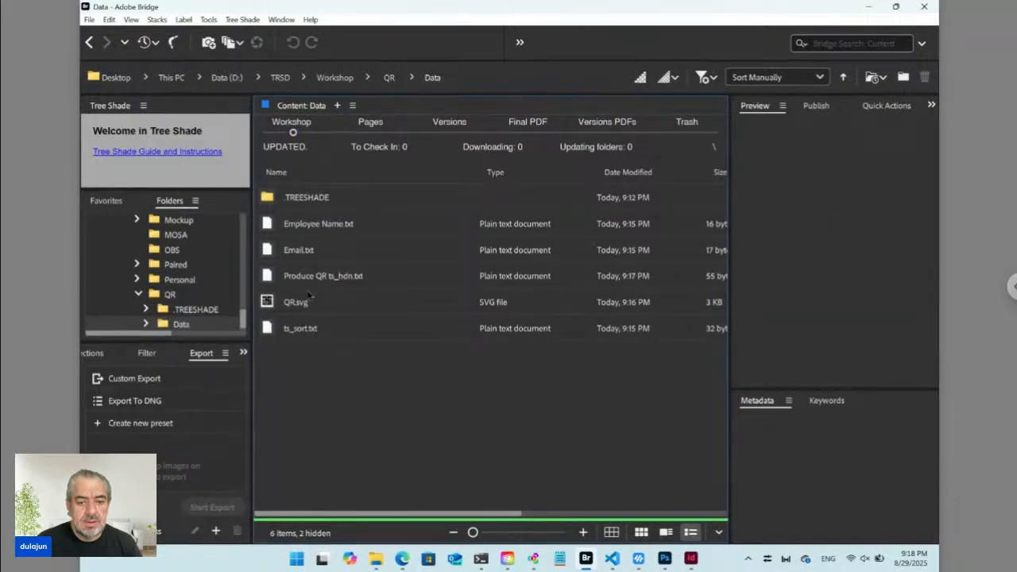
click(303, 306)
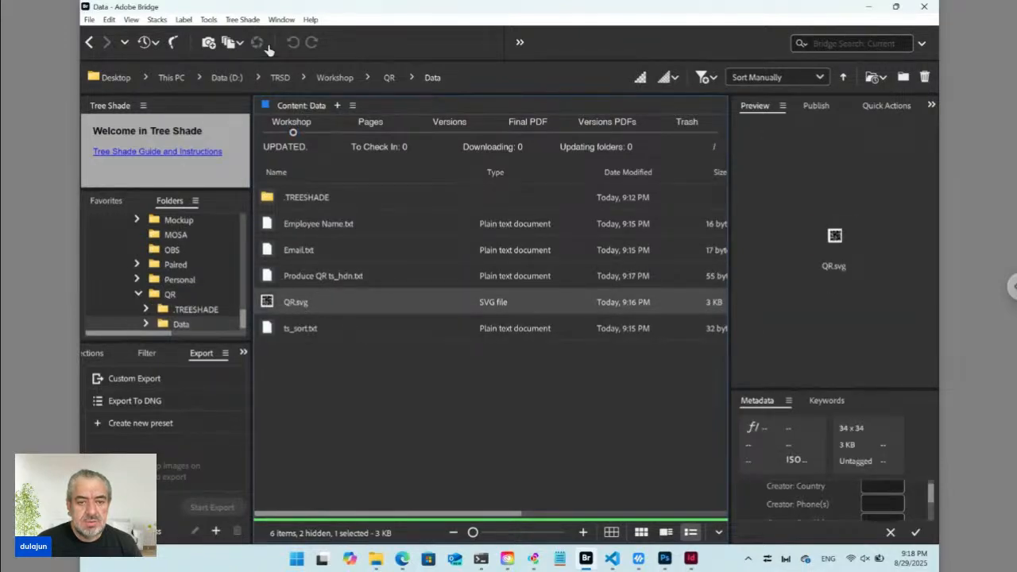
click(243, 20)
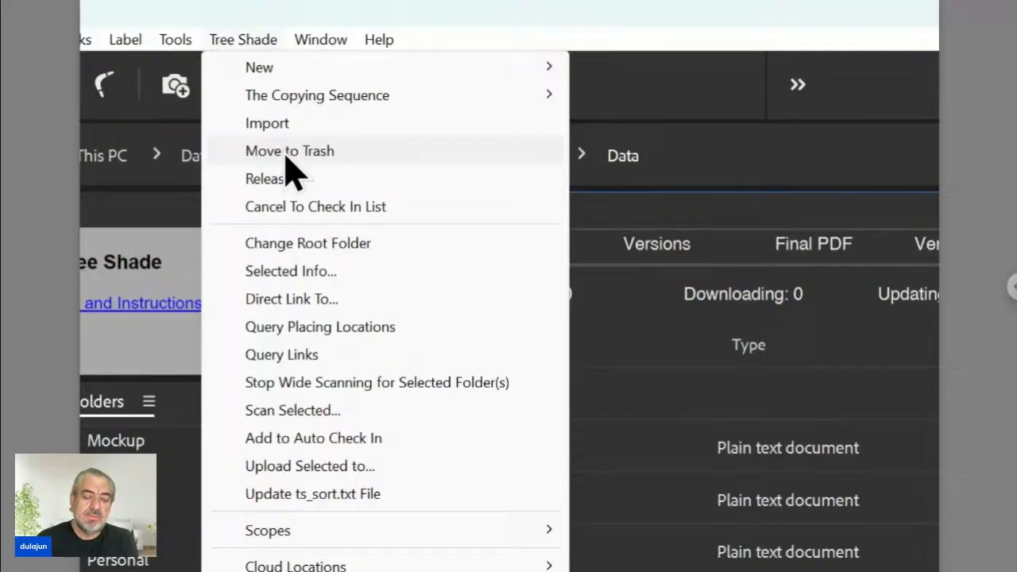
Move QR.svg to the Tree Shade trash, verify it in the Trash tab, and return to Workshop.
click(287, 152)
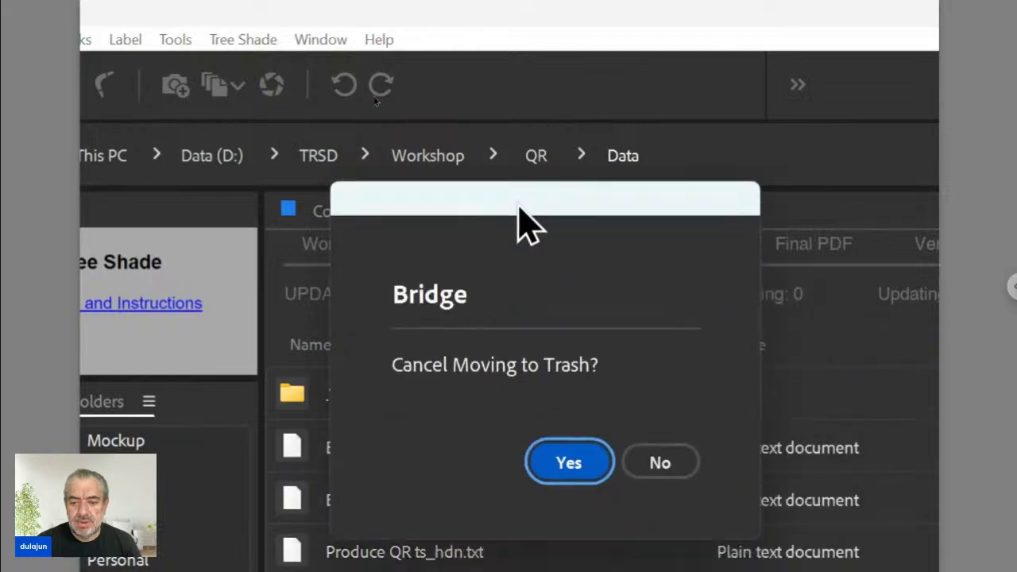
click(664, 453)
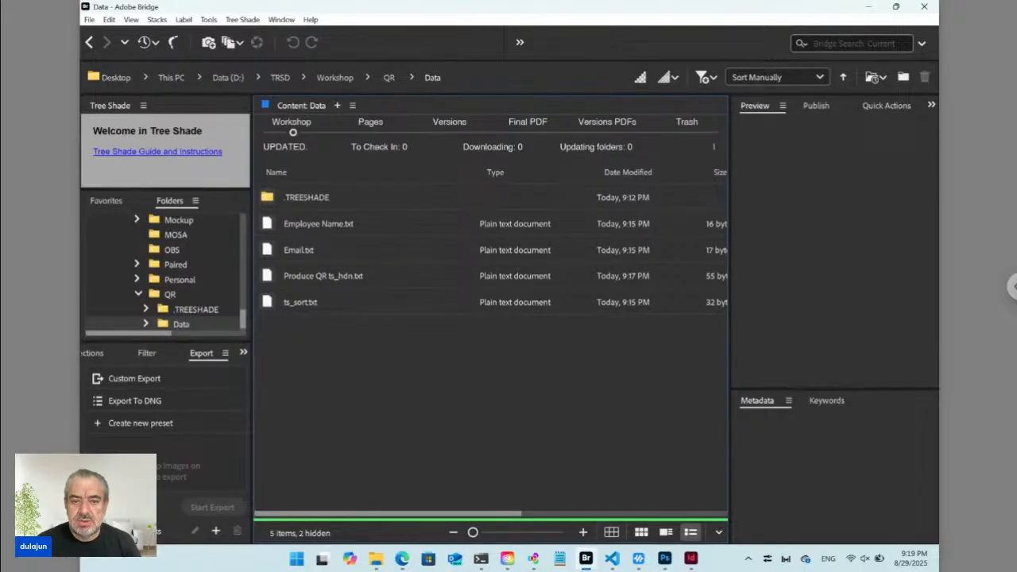
click(687, 122)
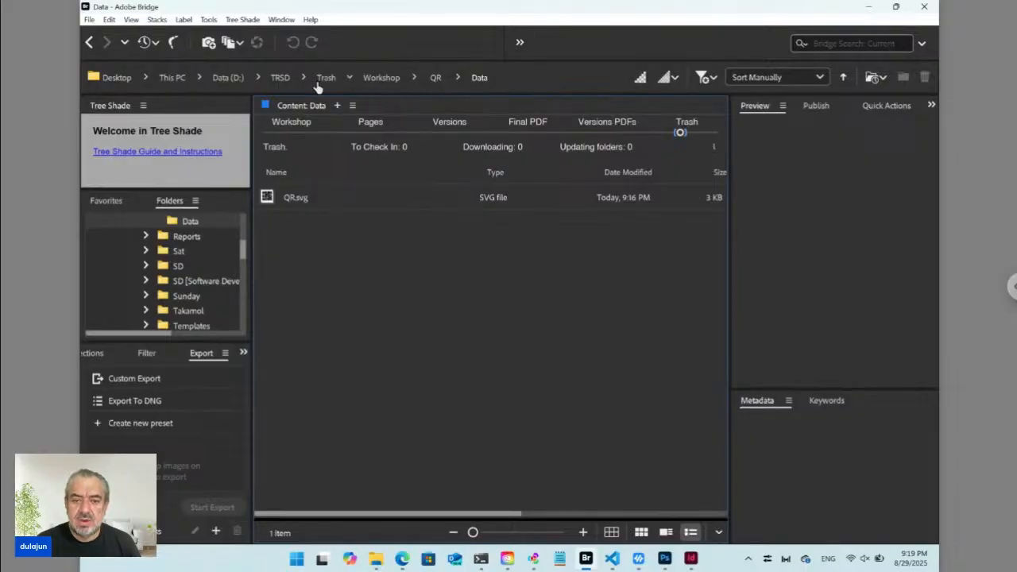
click(292, 134)
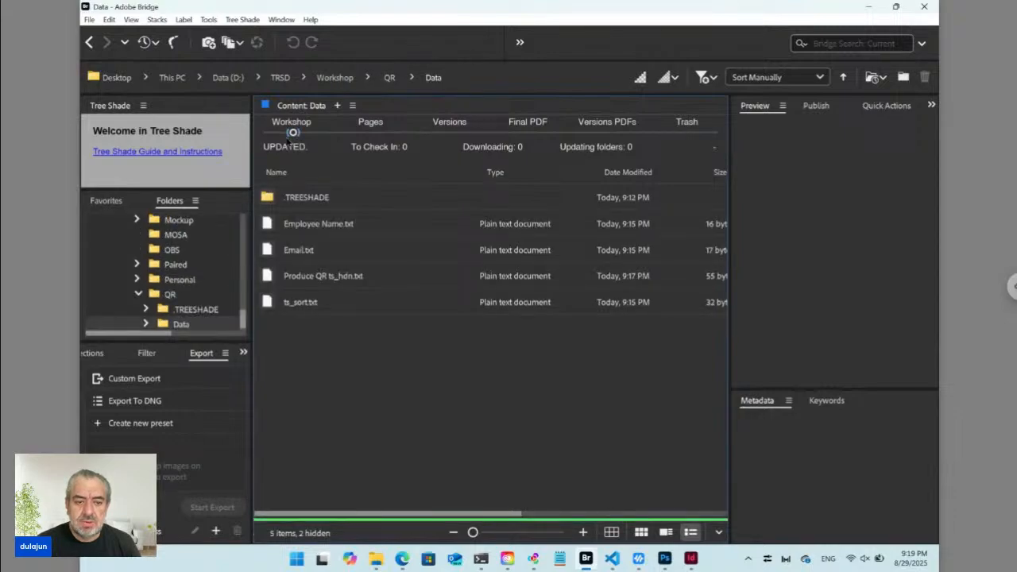
Reload the badge form in Edge and submit it with Update, keeping the existing name and email.
click(403, 559)
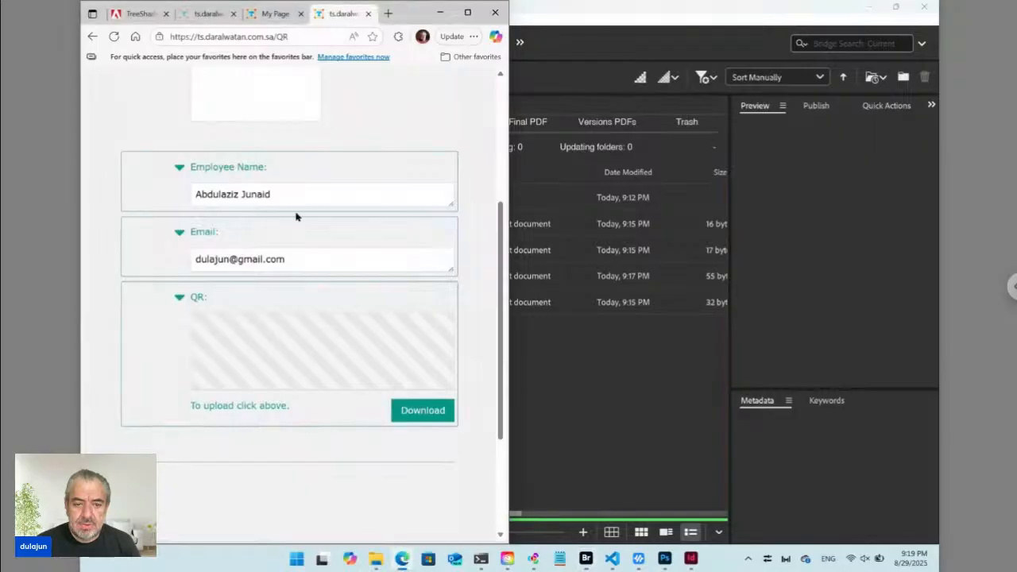
click(116, 38)
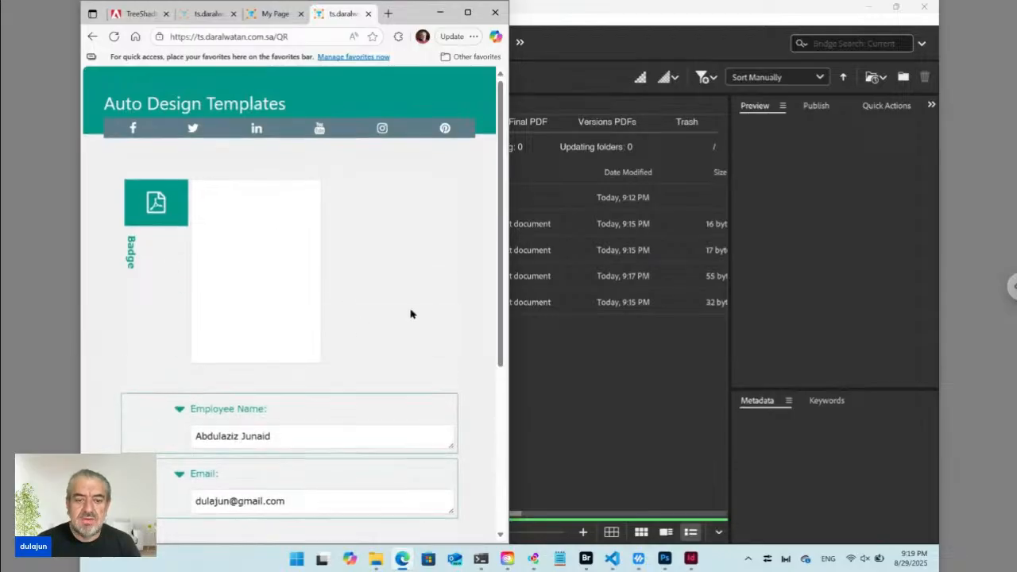
scroll(411, 313, down, 3)
scroll(445, 362, down, 1)
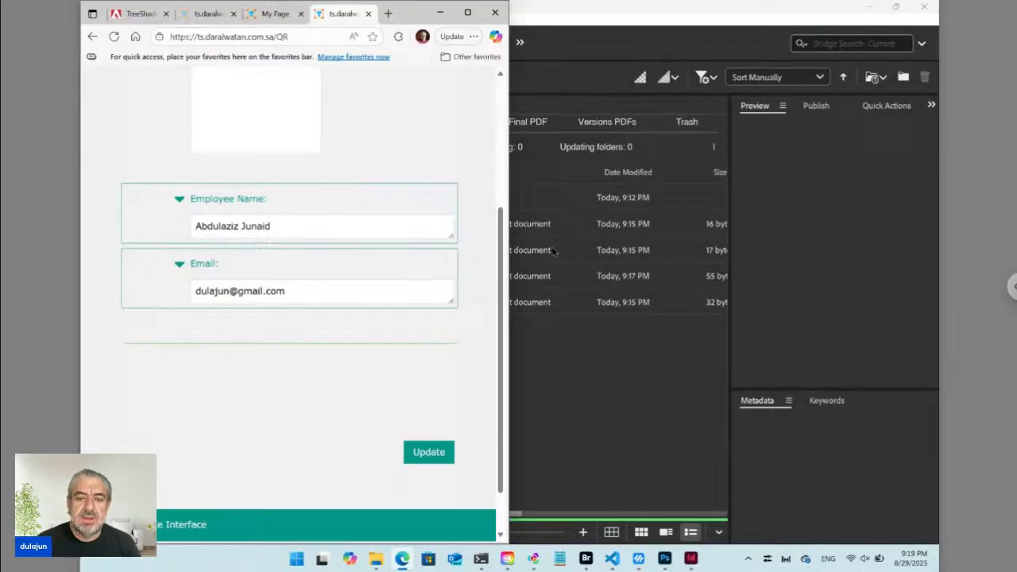
click(431, 453)
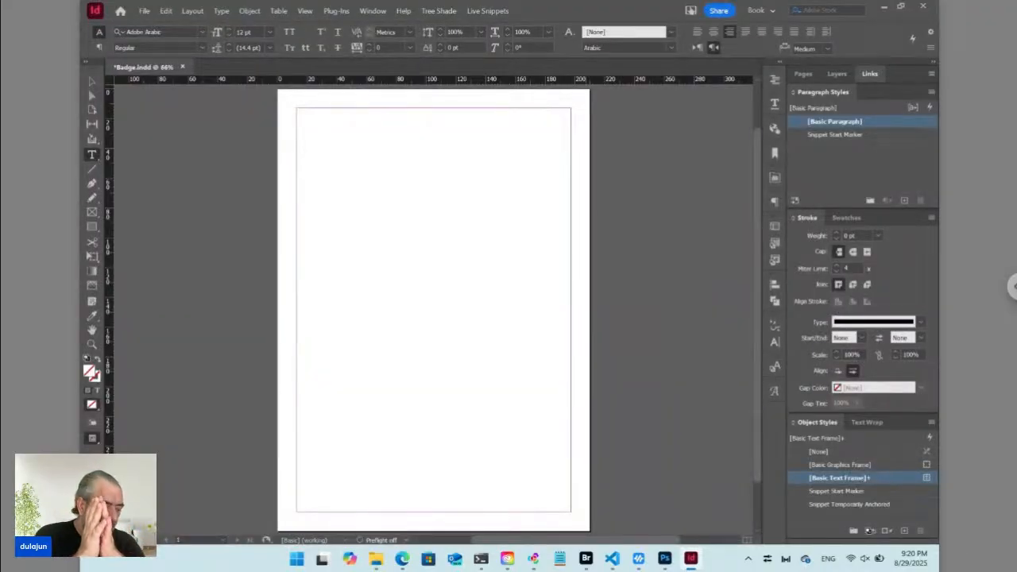
Check the Data folder and new ver01 Badge.pdf in Bridge, then reopen Badge.indd in InDesign.
key(alt+Tab)
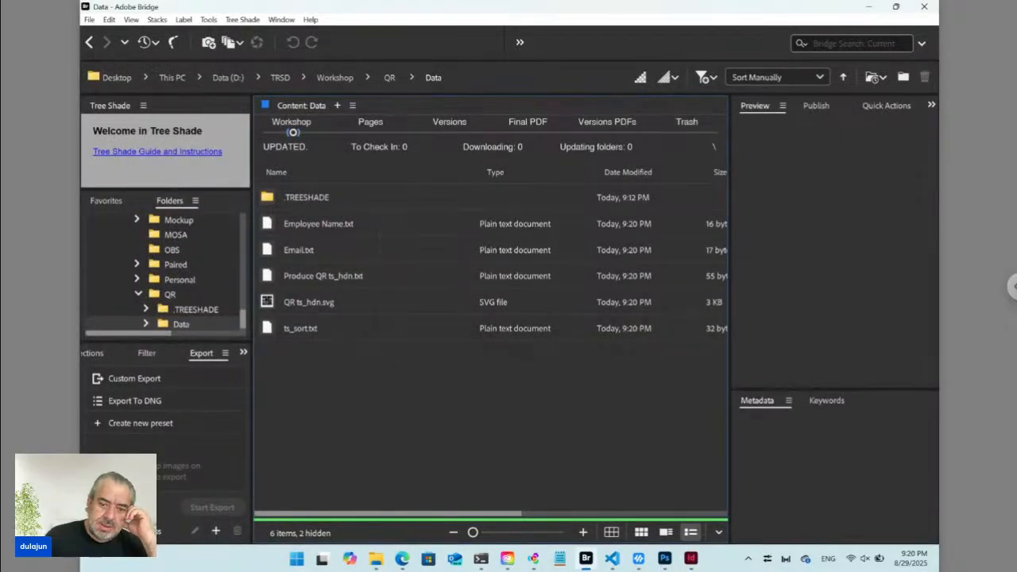
key(alt+Tab)
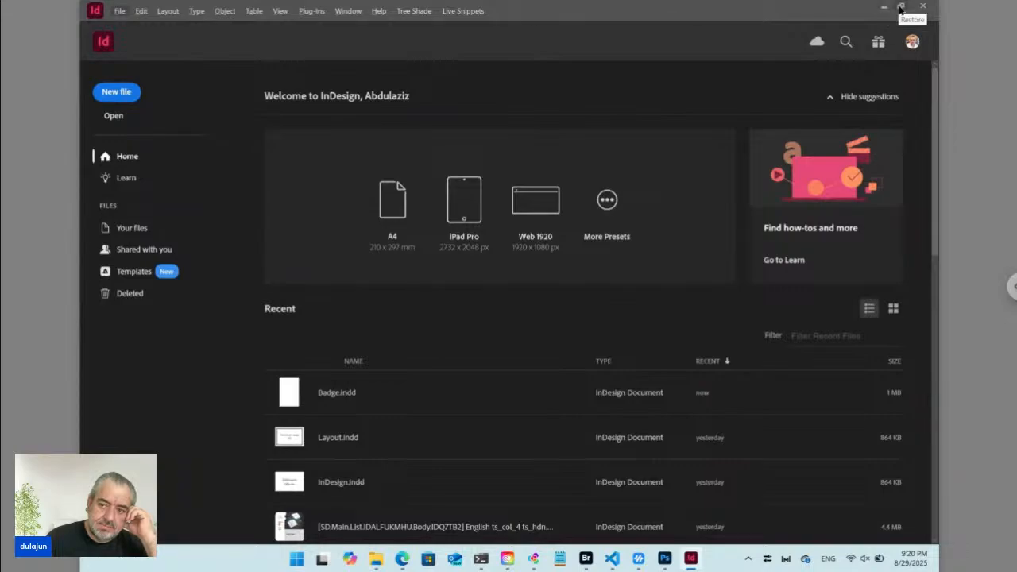
click(586, 561)
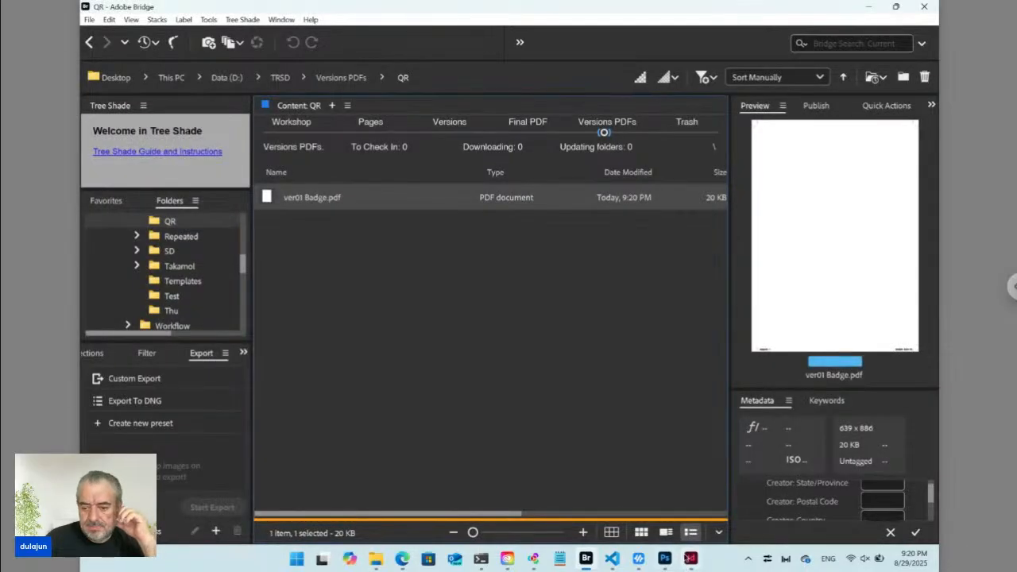
click(691, 560)
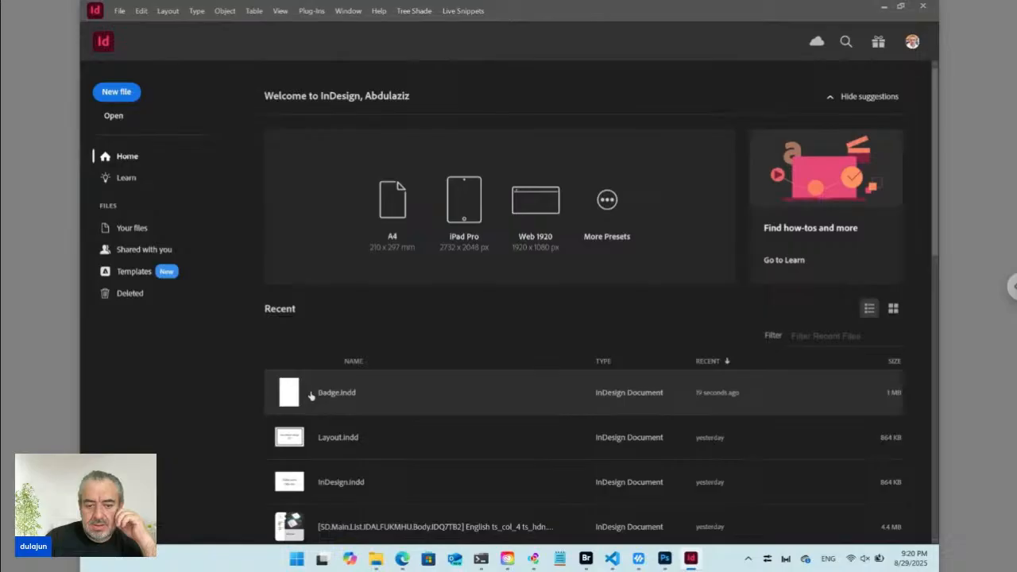
click(311, 396)
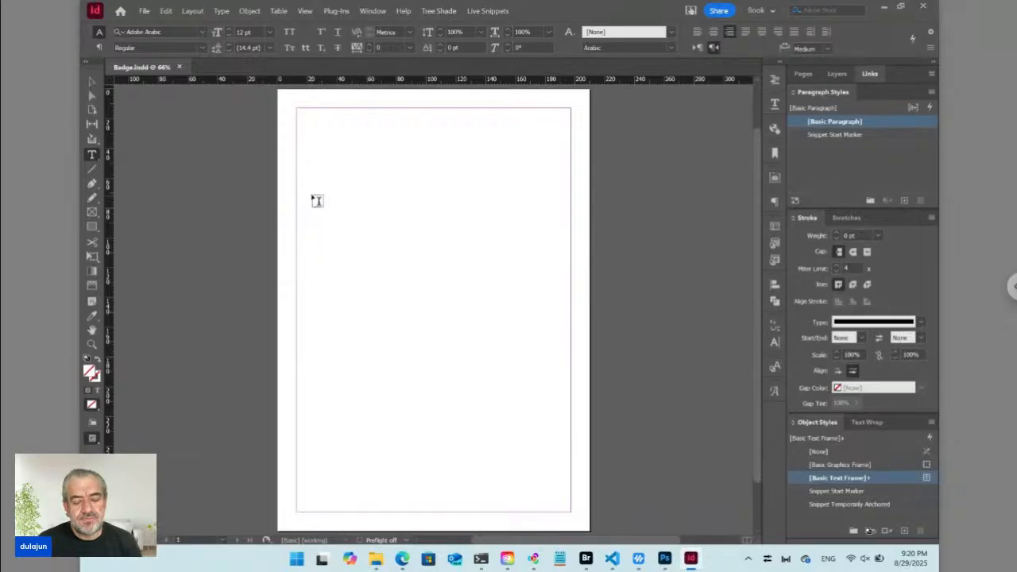
In Document Setup, change Badge.indd's page from A4 to 54 mm wide by 86 mm high.
key(ctrl+alt+p)
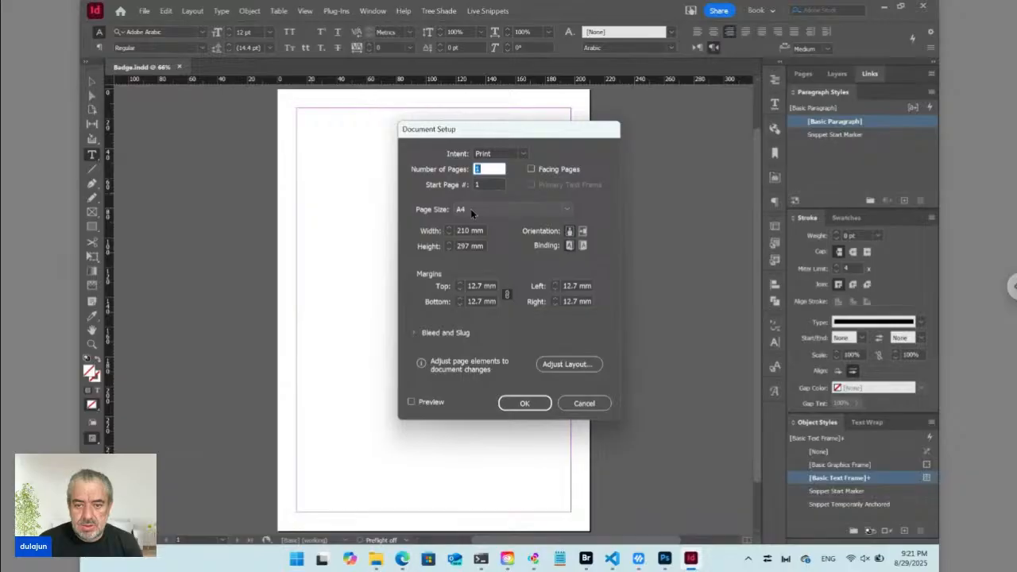
click(432, 231)
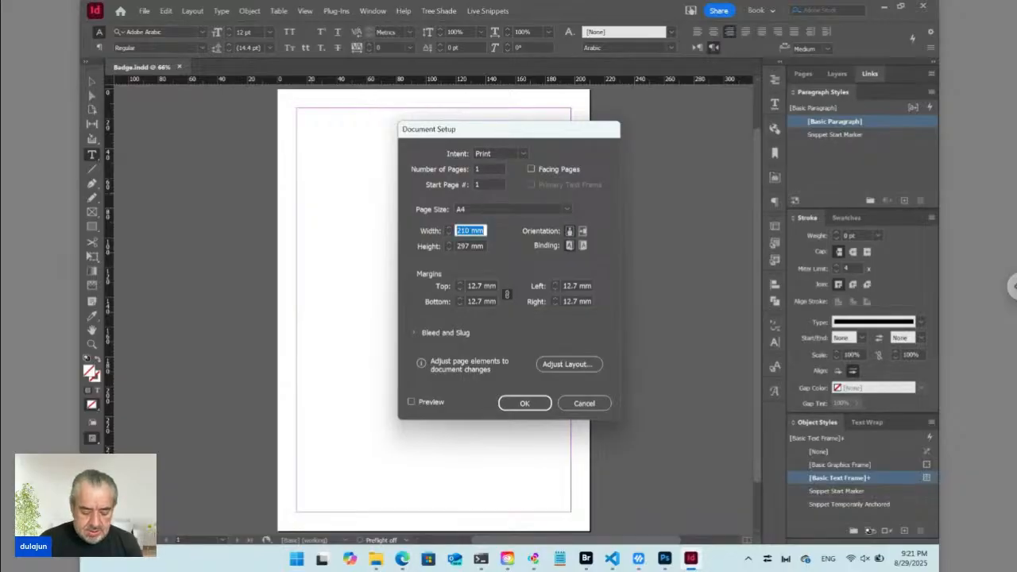
text(85)
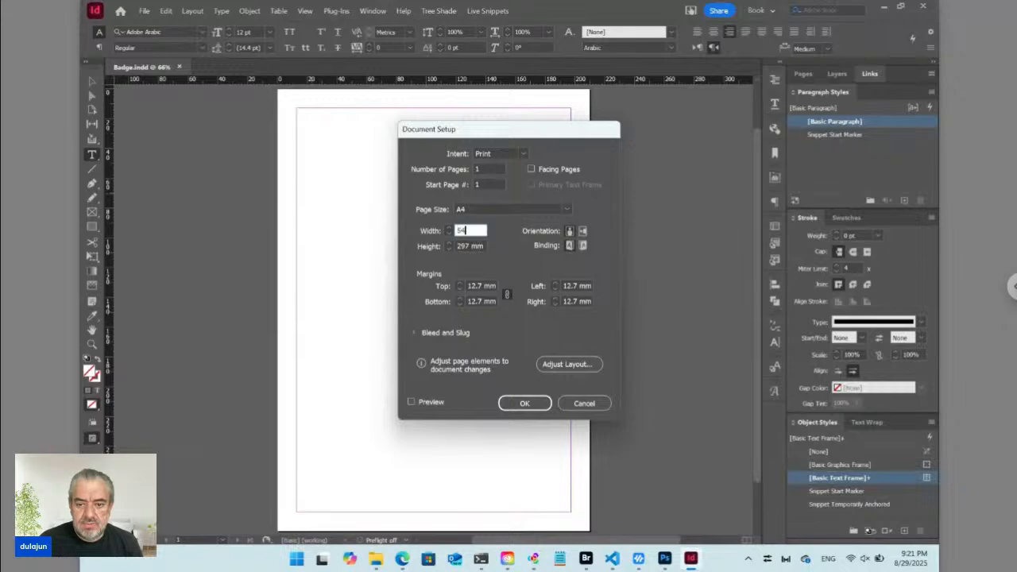
text(4)
key(Tab)
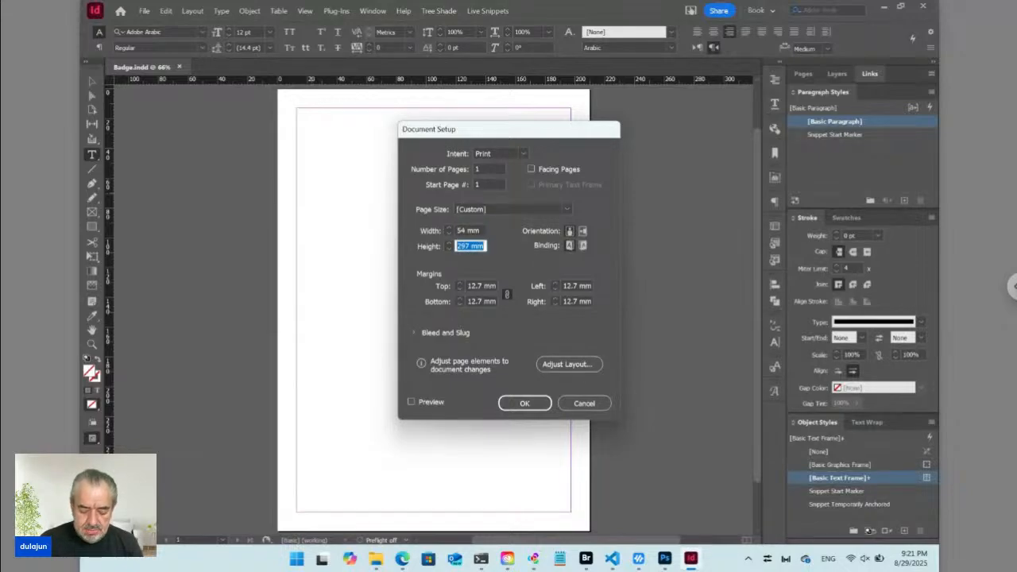
text(86)
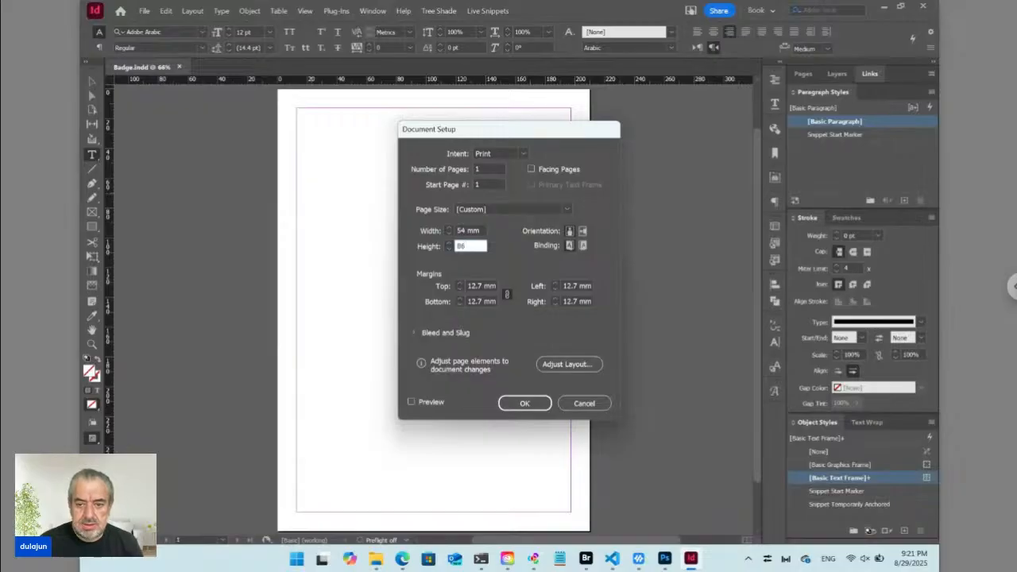
key(Tab)
click(534, 404)
key(ctrl+0)
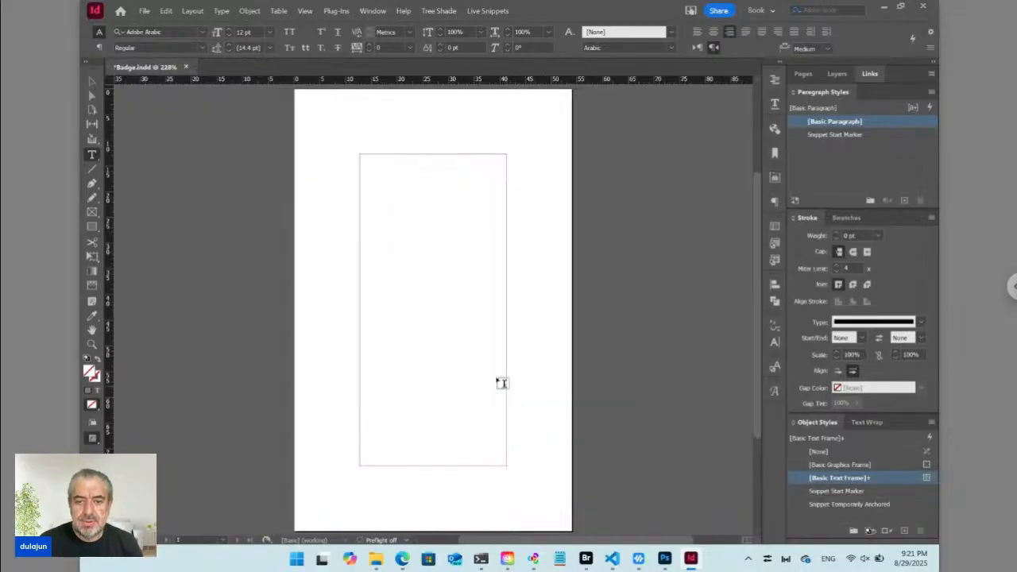
Set the A-Parent page margins to 5 mm all round and draw the first text frame.
click(805, 74)
click(919, 107)
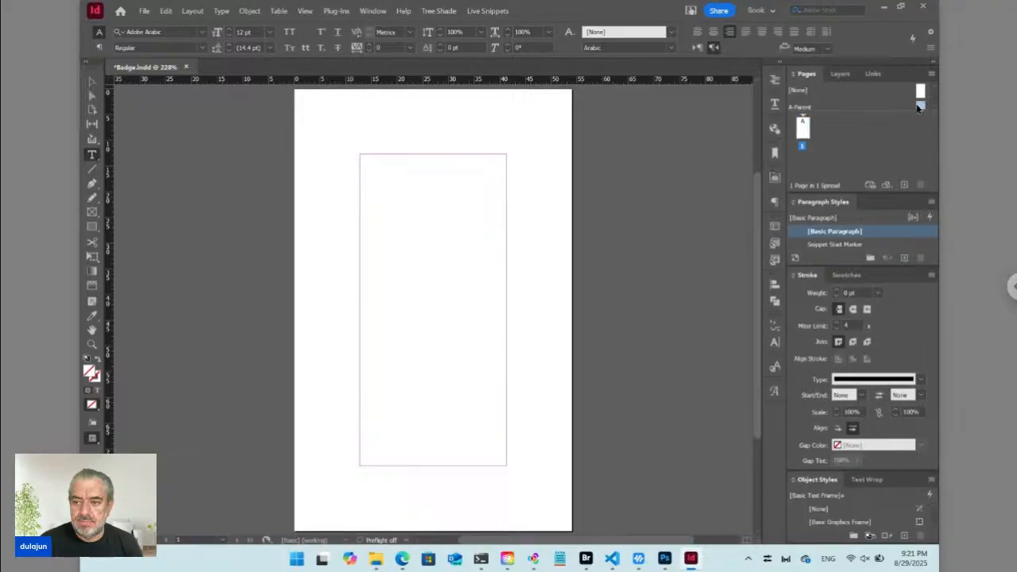
click(193, 11)
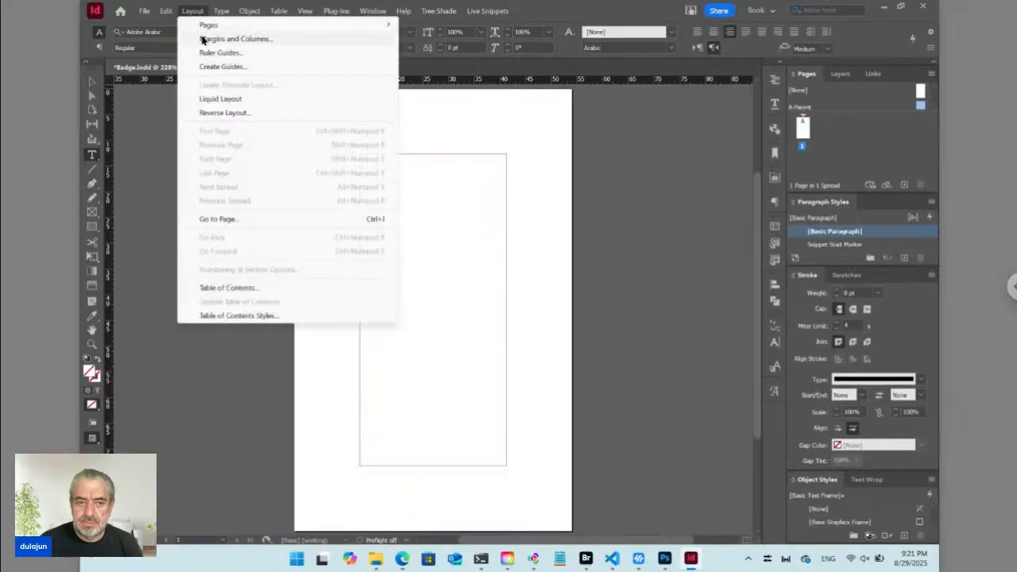
click(202, 37)
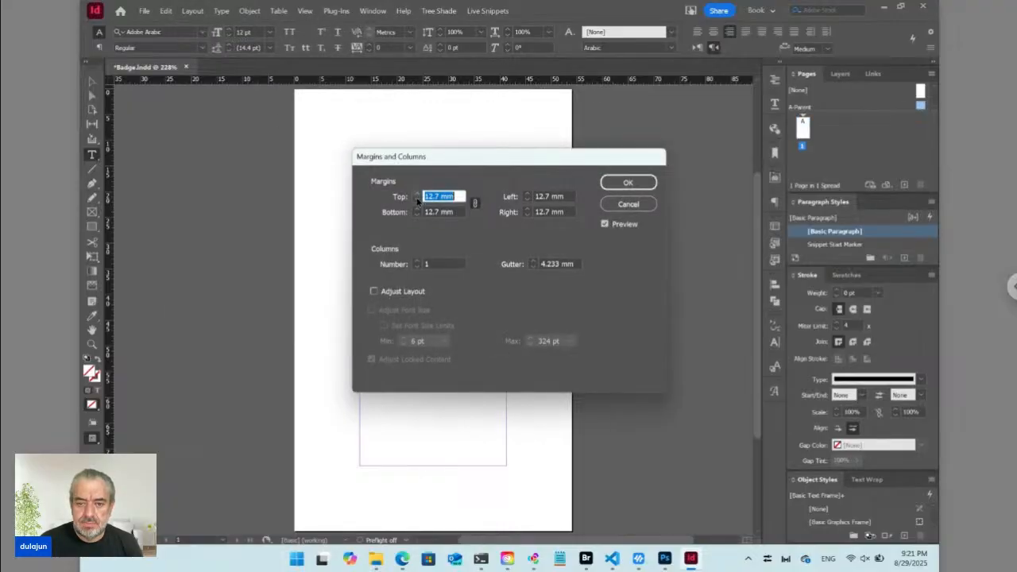
text(7)
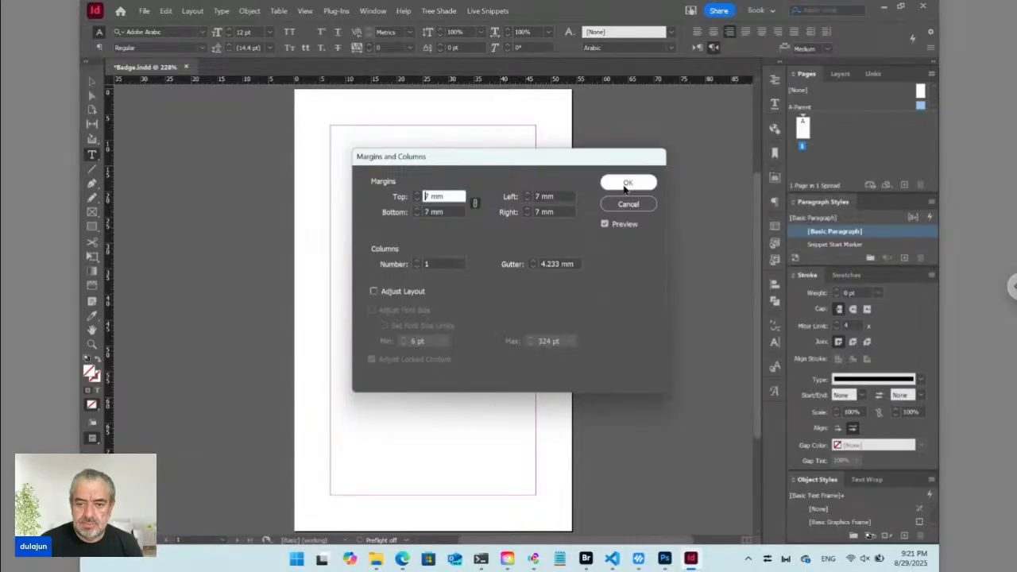
click(418, 202)
click(417, 202)
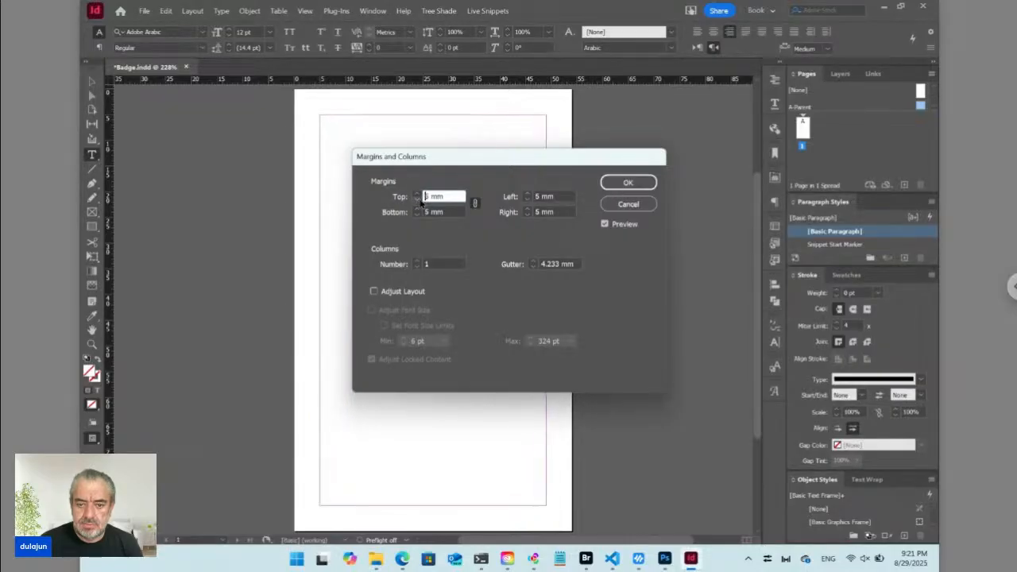
click(622, 185)
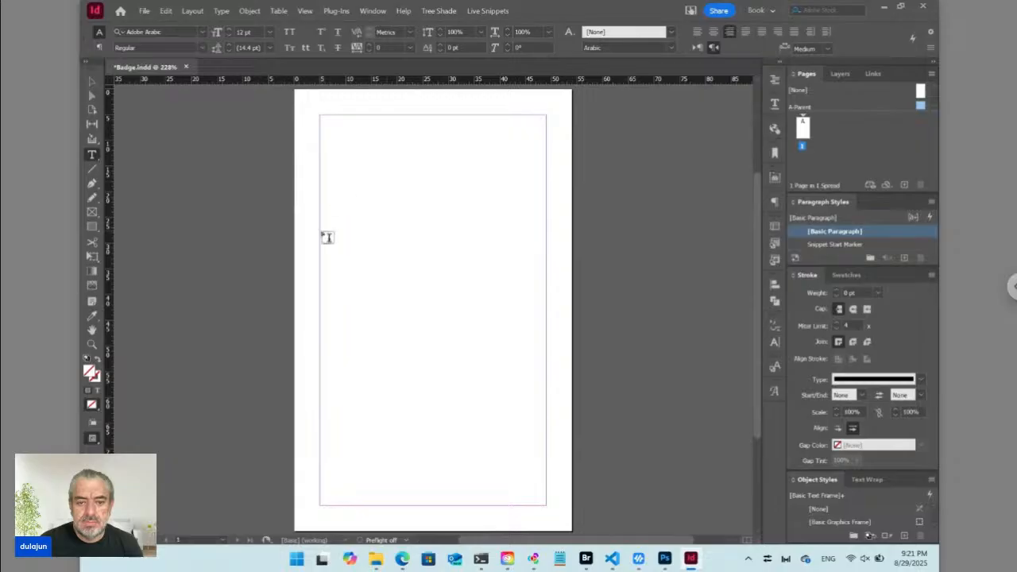
drag(322, 236, 545, 338)
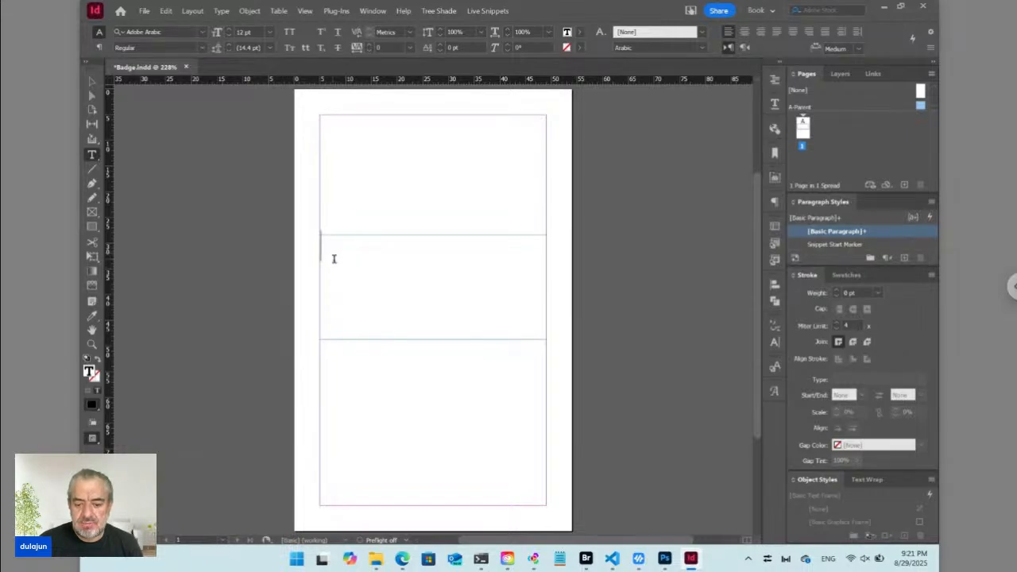
Snap Adobe Bridge to the right half of the screen, with InDesign's Badge.indd on the left.
click(585, 559)
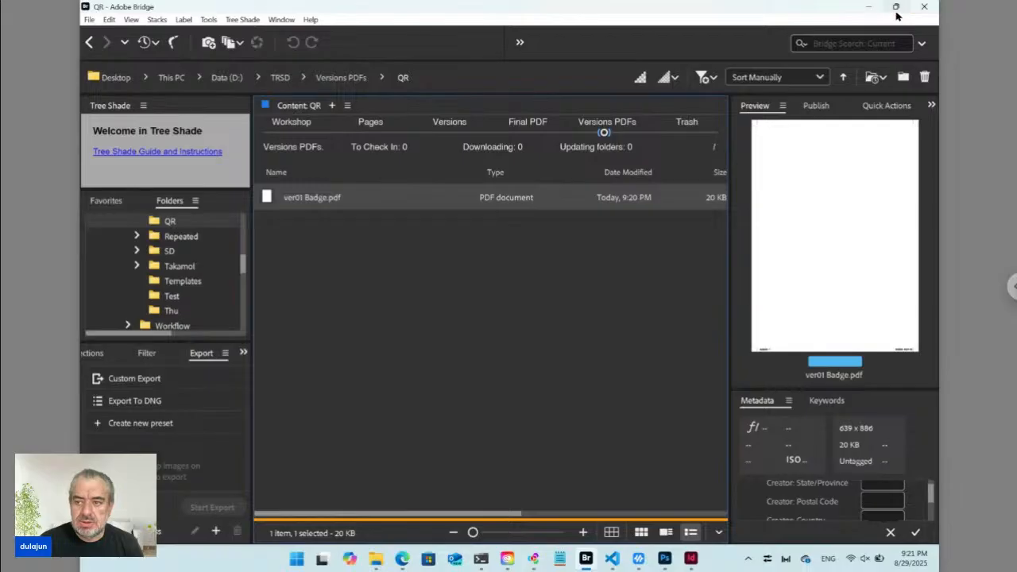
mouse_move(896, 8)
click(850, 81)
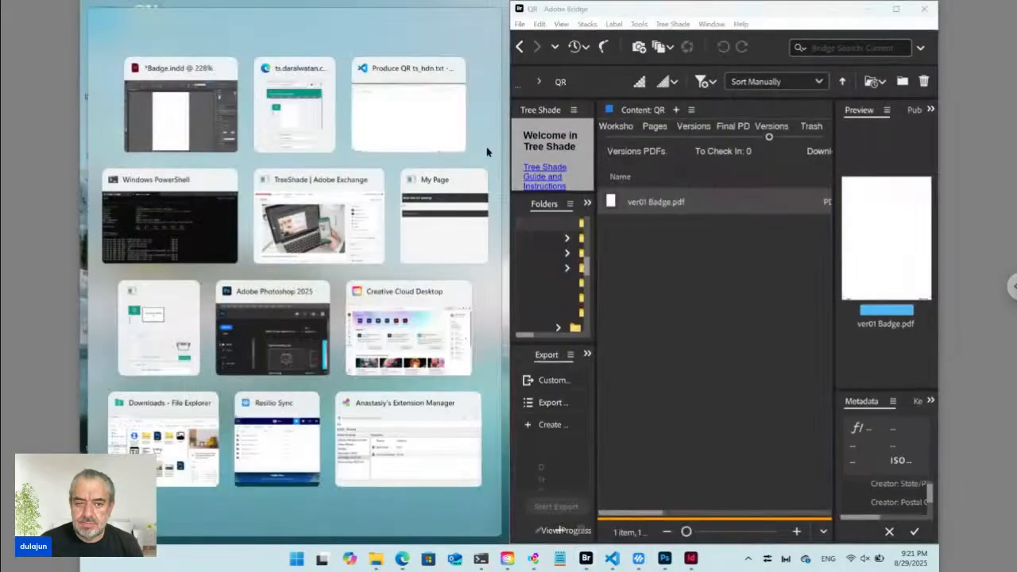
click(203, 127)
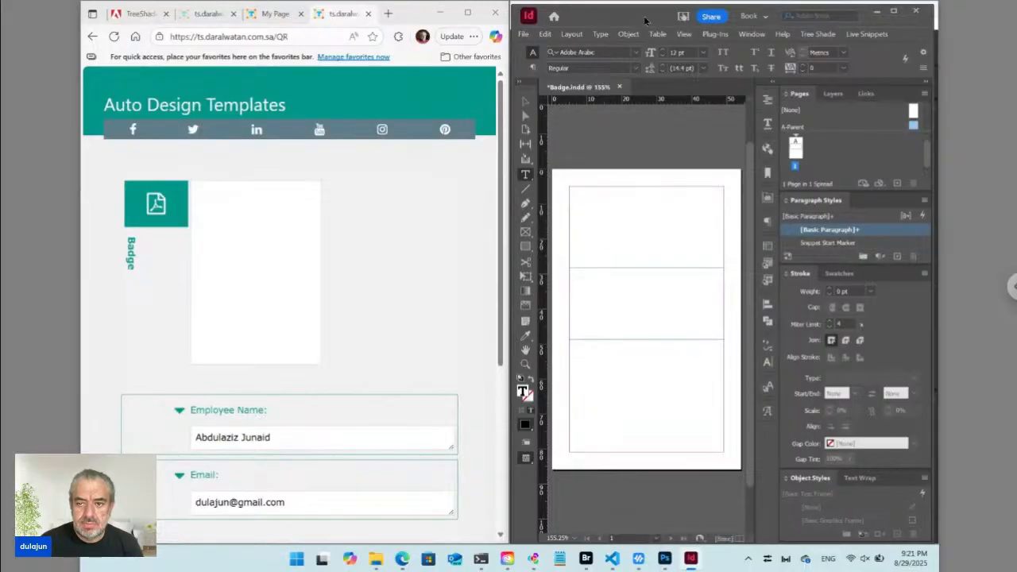
drag(646, 20, 242, 34)
Open the Data folder in Bridge's UPDATED view and place Employee Name.txt into InDesign.
click(659, 239)
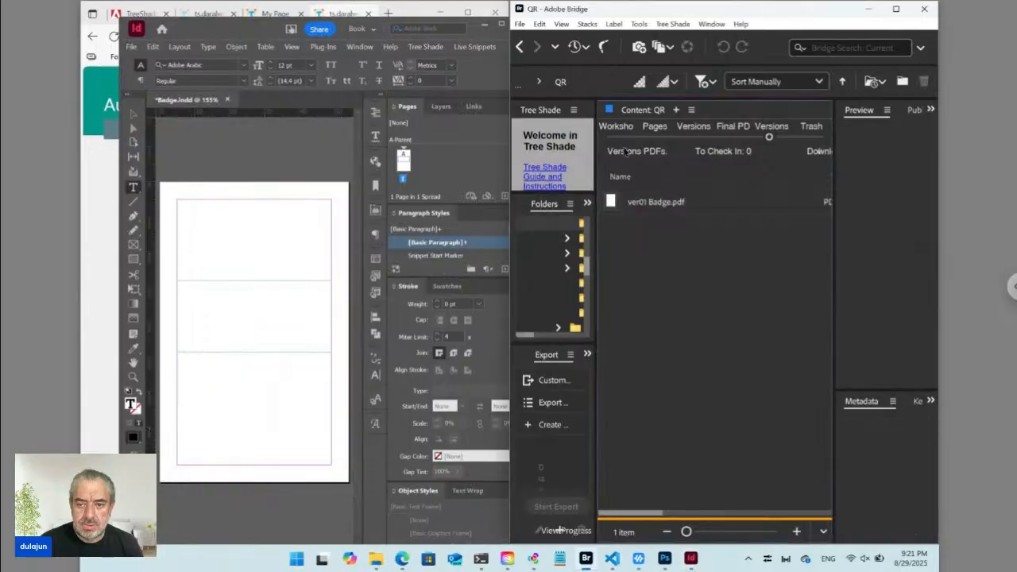
click(621, 138)
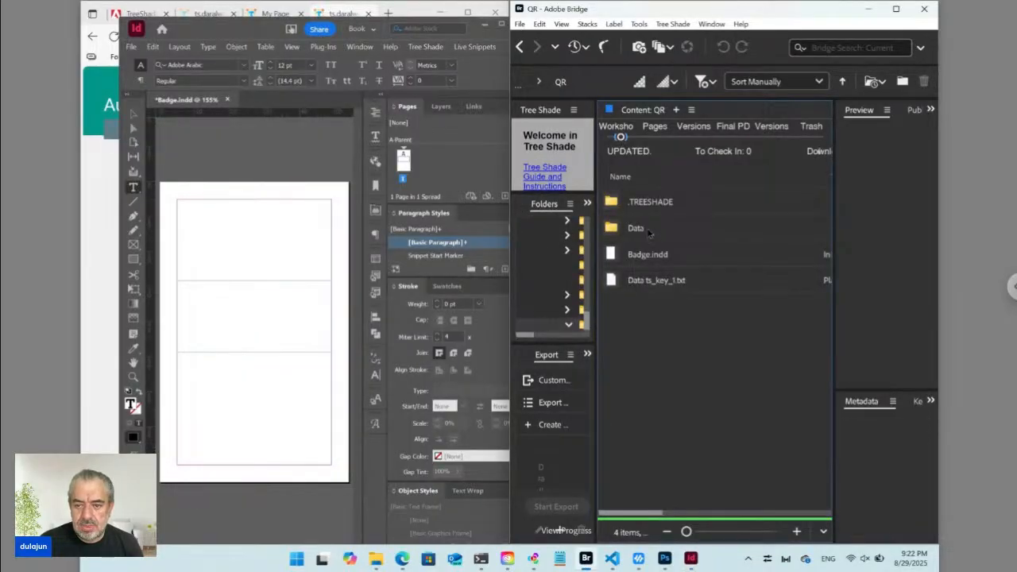
double_click(640, 229)
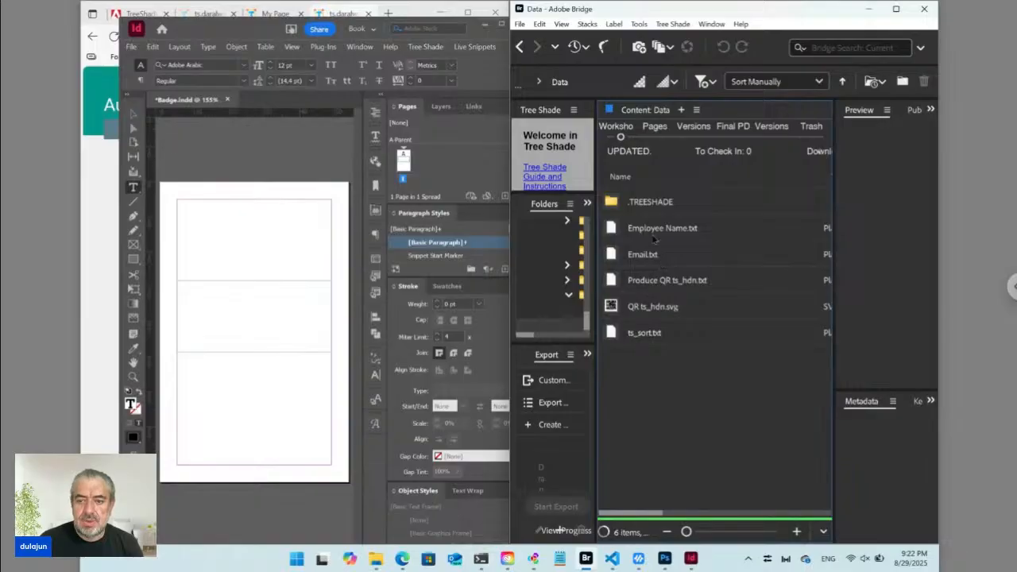
click(648, 234)
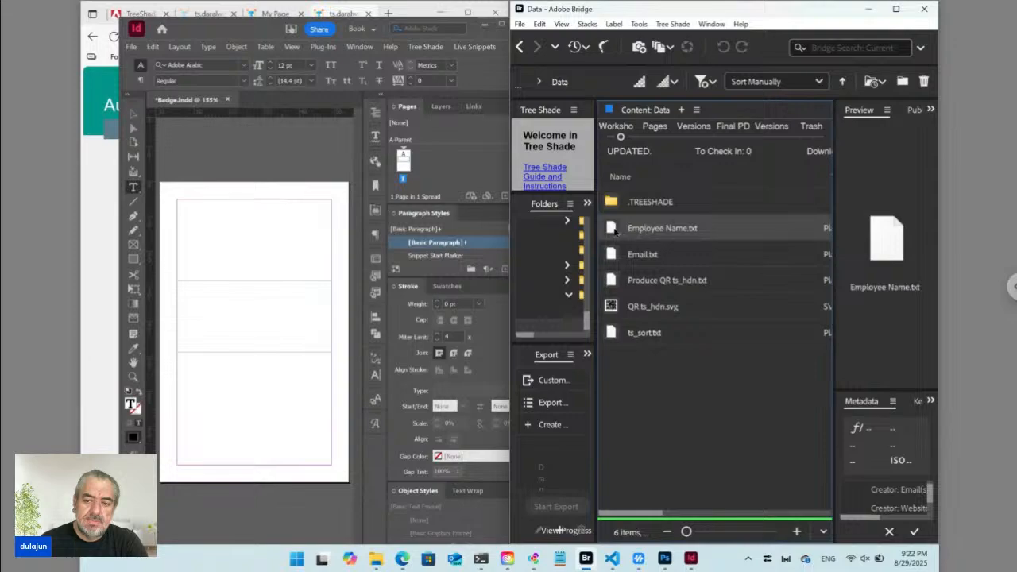
right_click(610, 229)
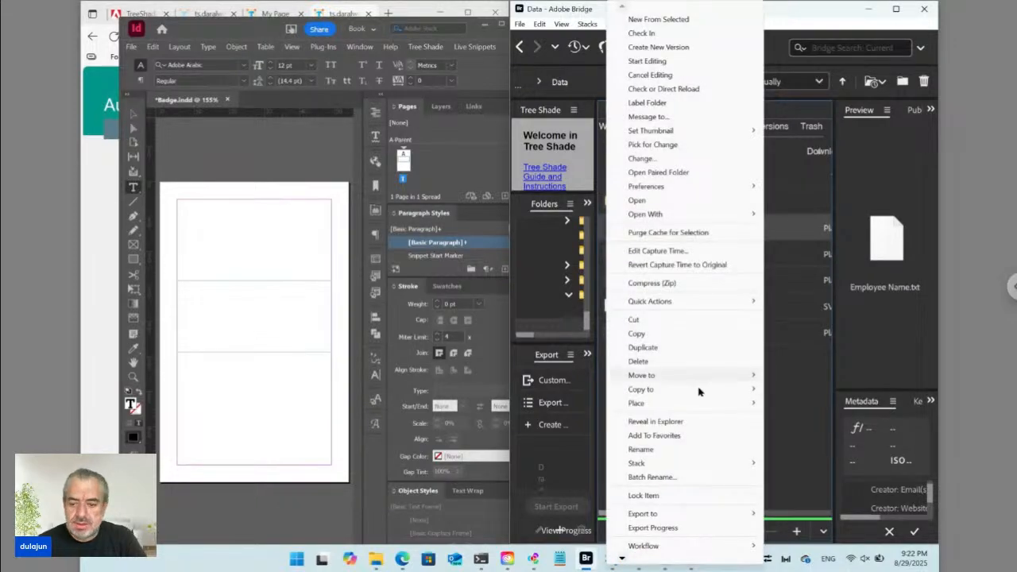
mouse_move(705, 404)
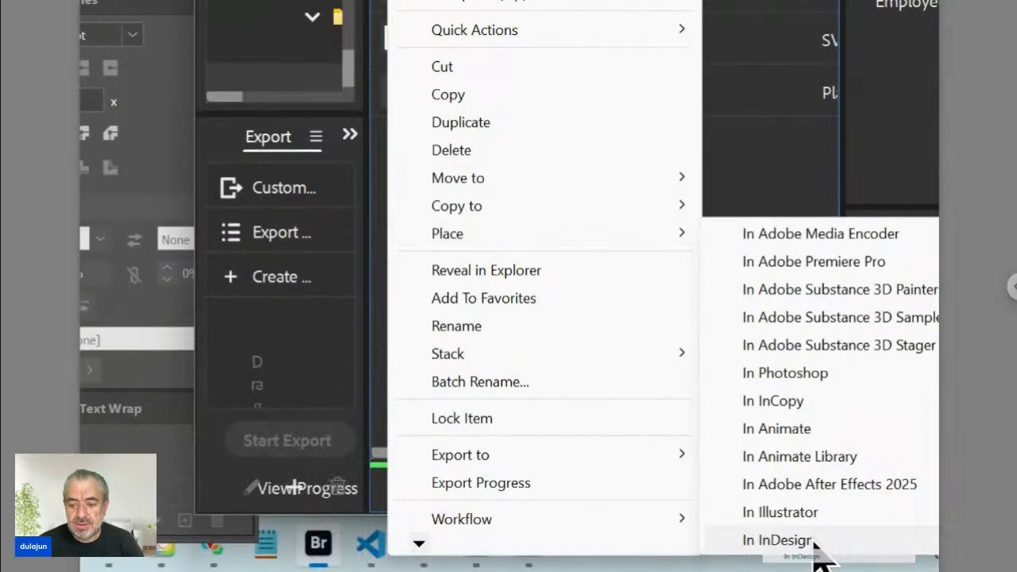
click(814, 543)
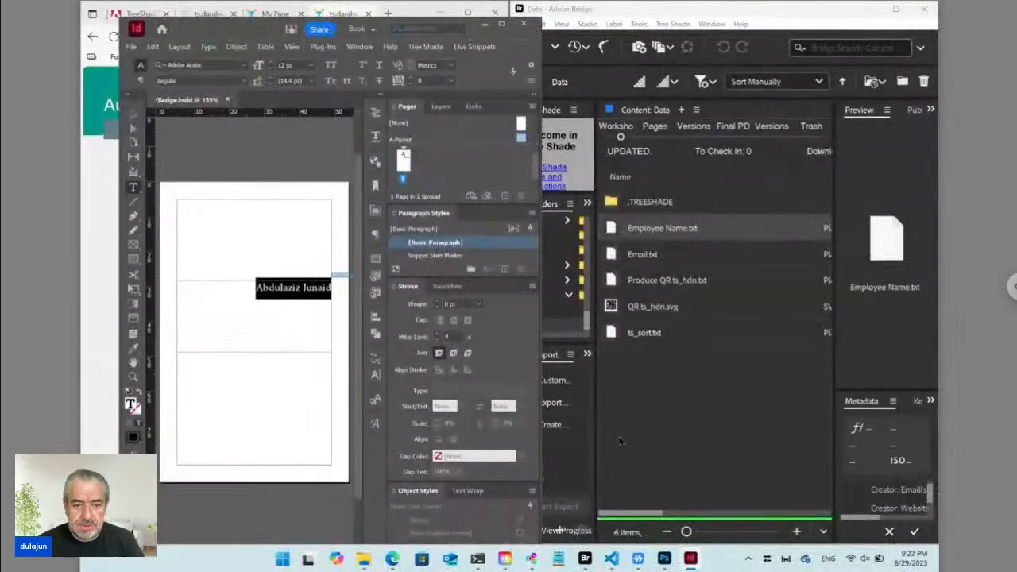
Left-align the placed employee name in its frame.
click(300, 287)
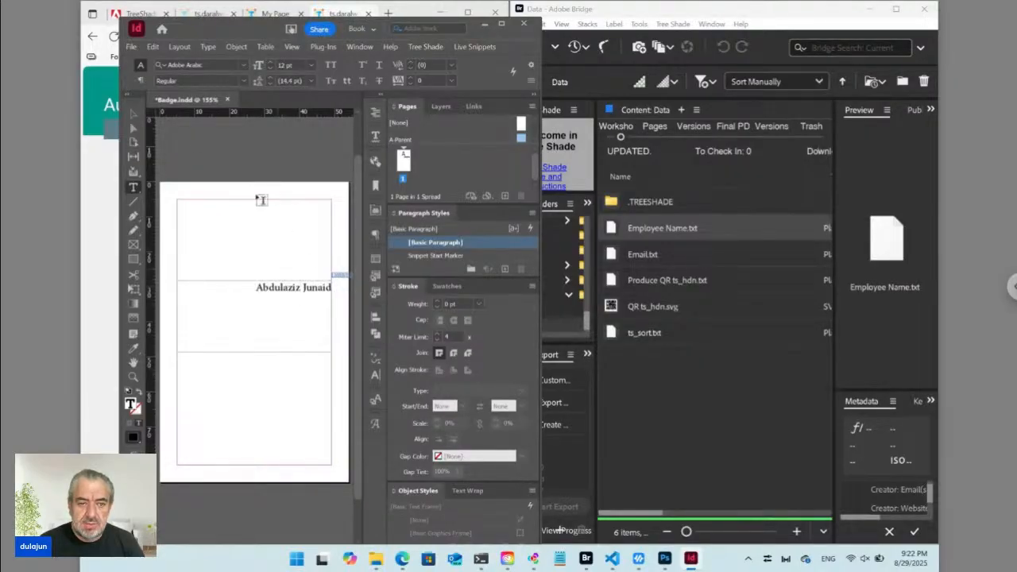
click(140, 80)
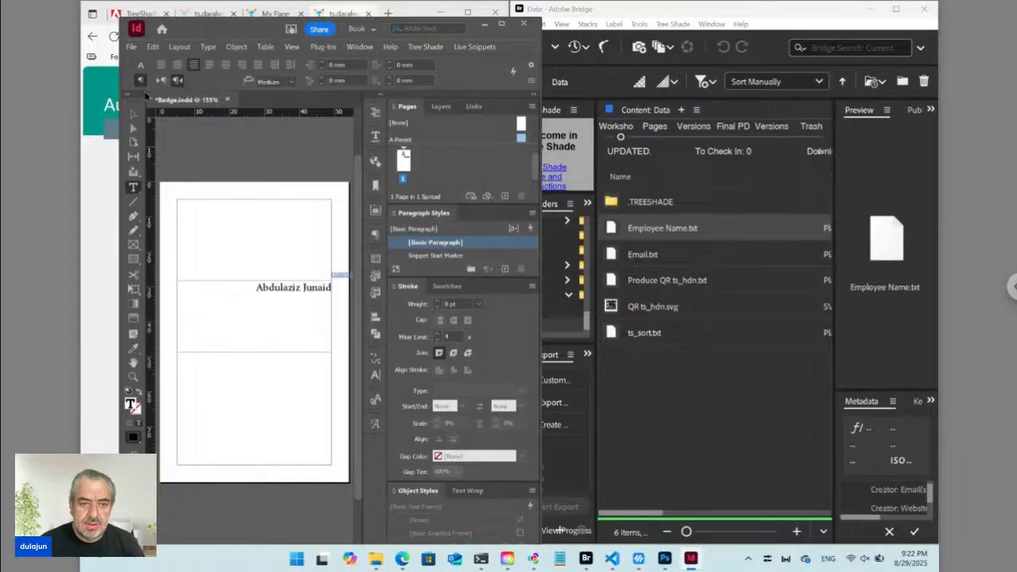
click(161, 65)
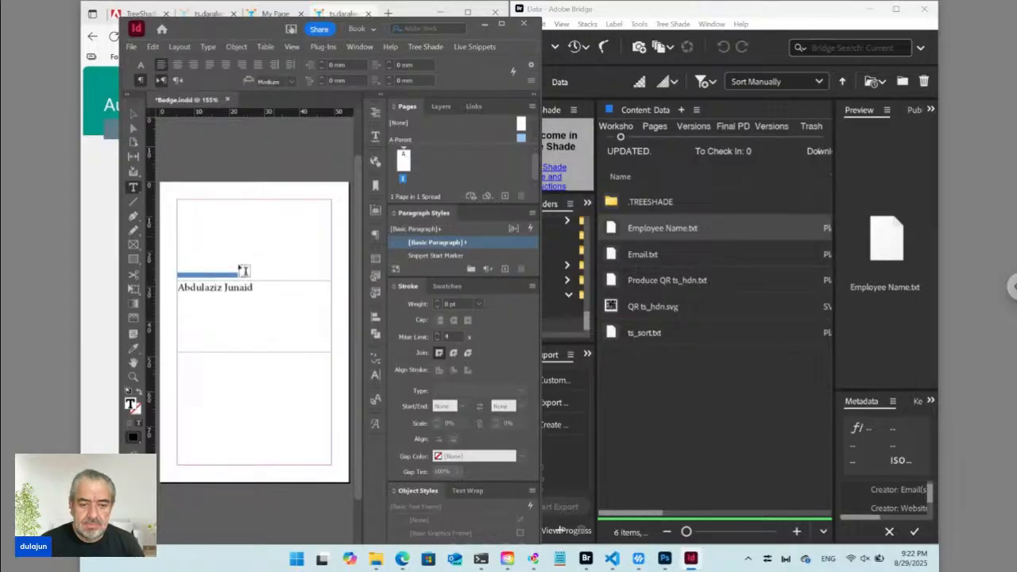
Zoom in on the Data/Employee Name frame, preview it, and show hidden characters in the text.
click(134, 376)
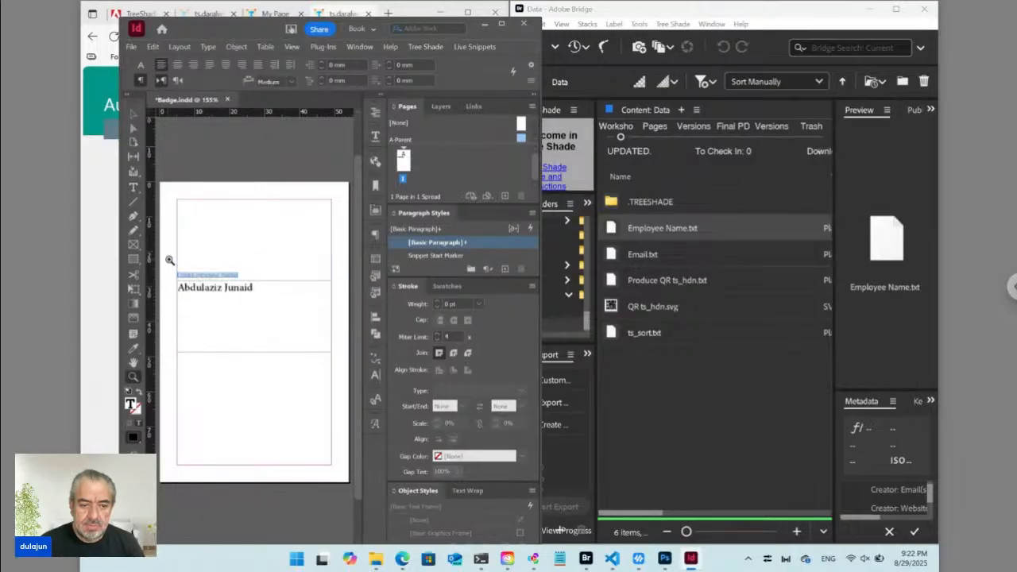
drag(168, 259, 262, 318)
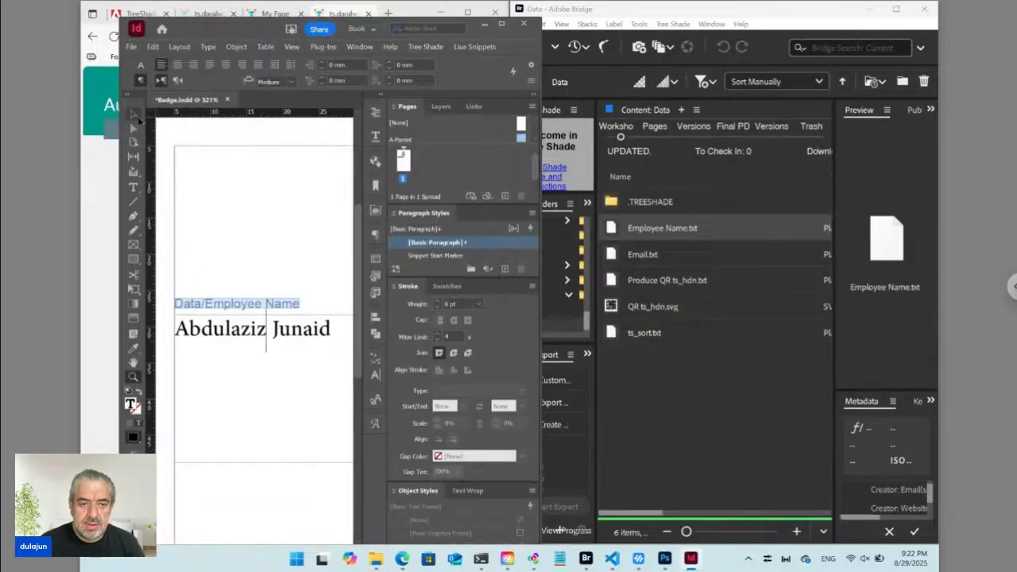
click(134, 114)
click(229, 307)
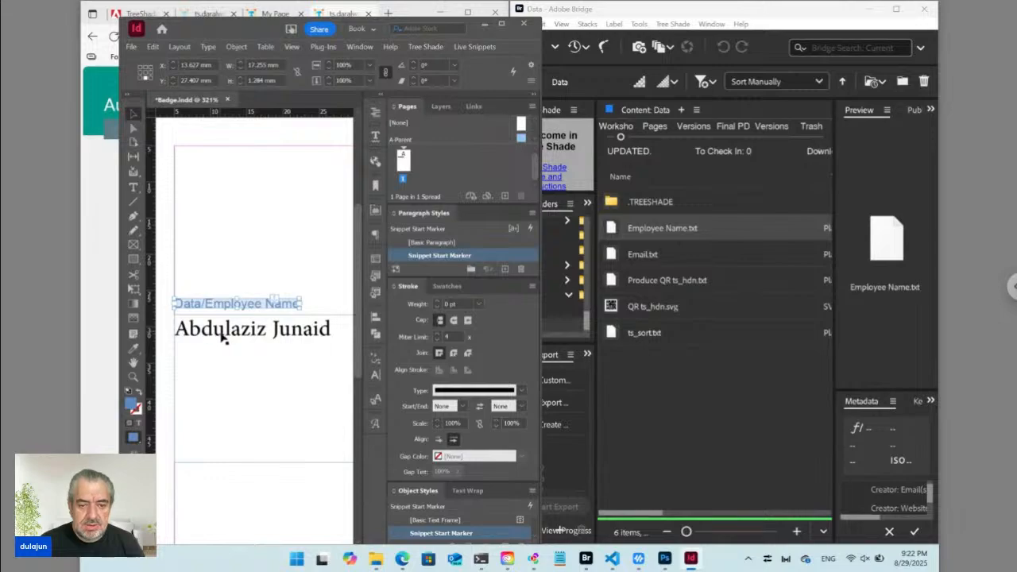
key(w)
key(w)
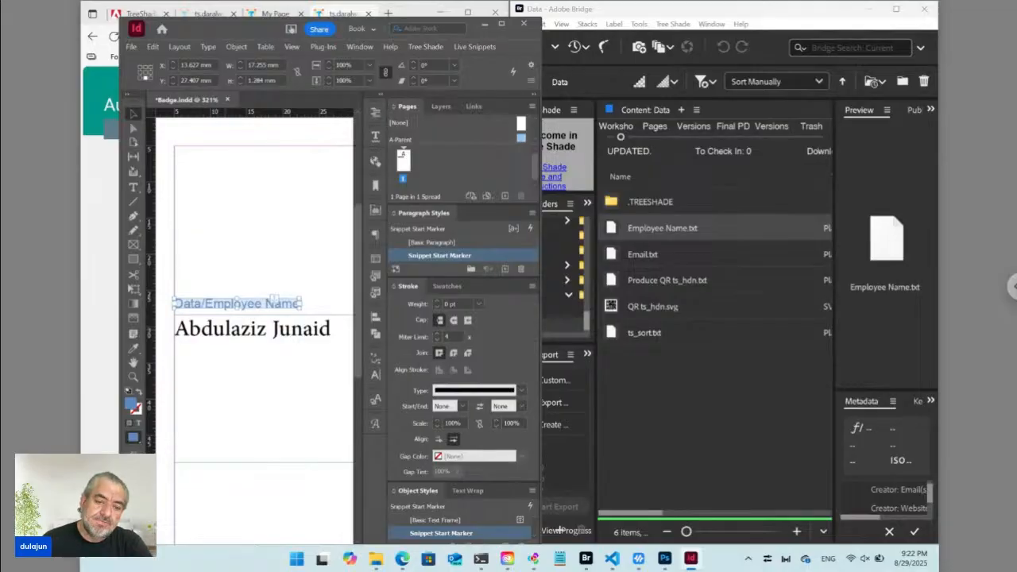
key(BackSpace)
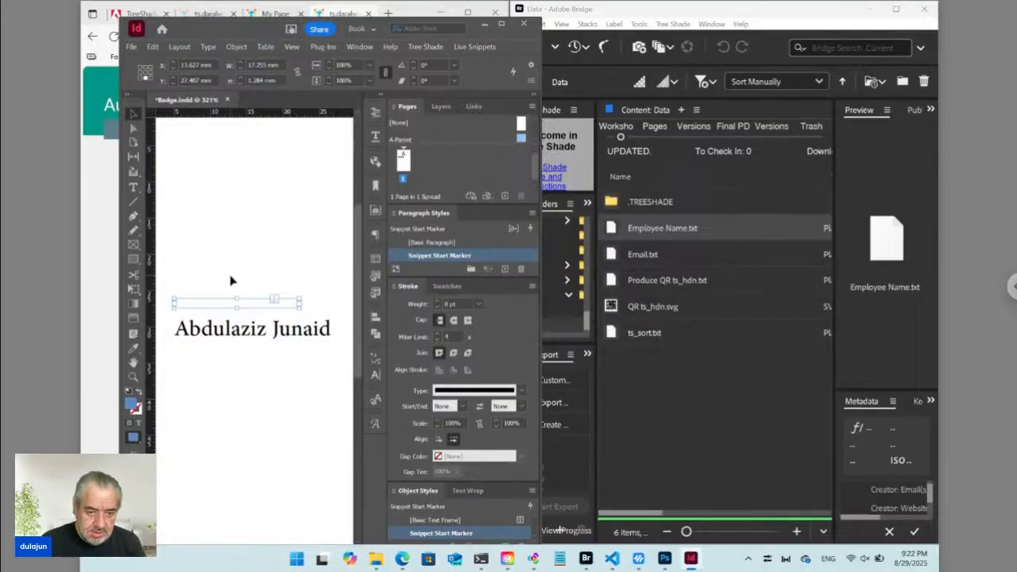
key(ctrl+z)
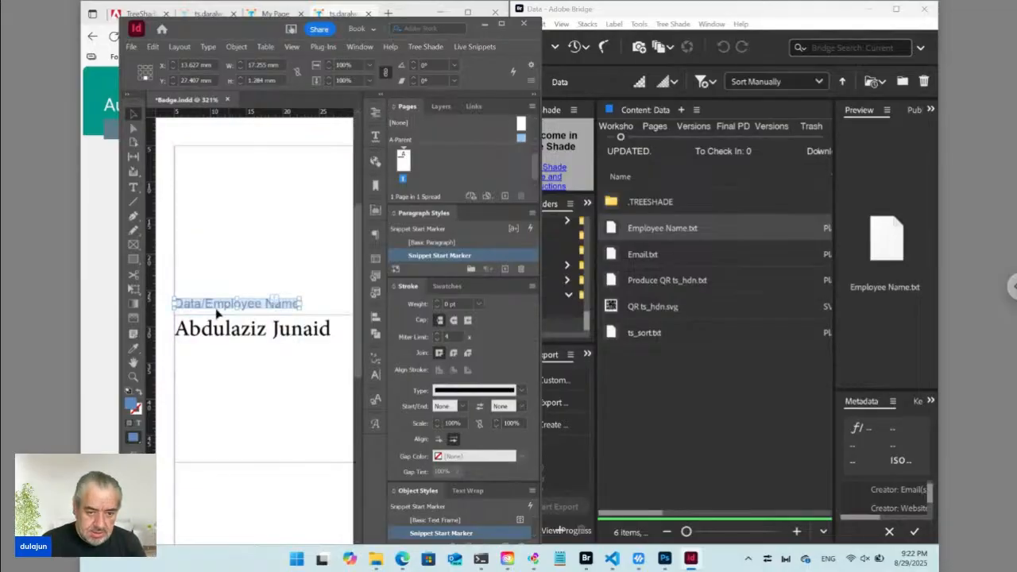
double_click(251, 336)
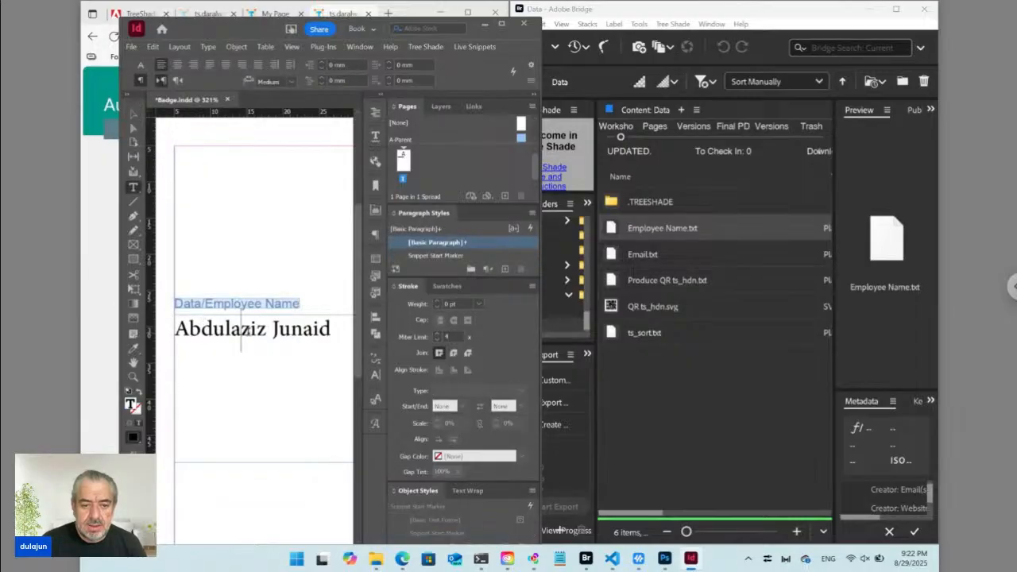
key(ctrl+alt+i)
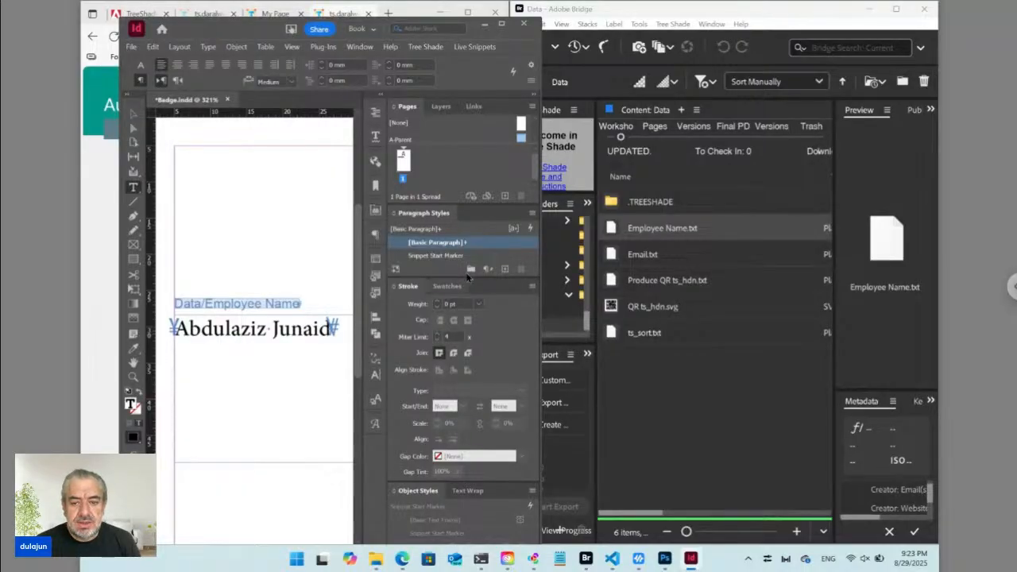
Create a new paragraph style named 'Employee Name' for the name line.
click(532, 213)
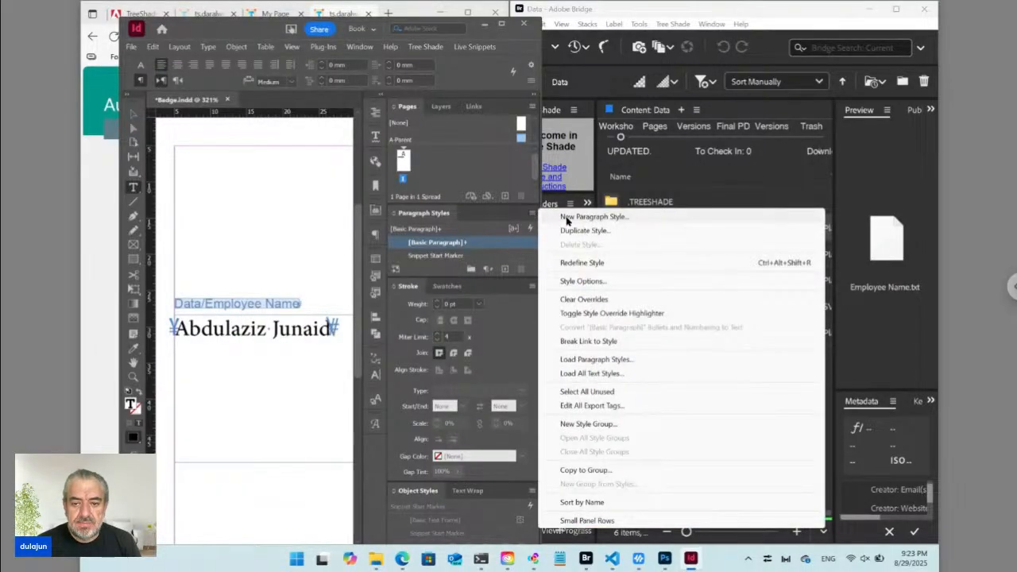
click(566, 216)
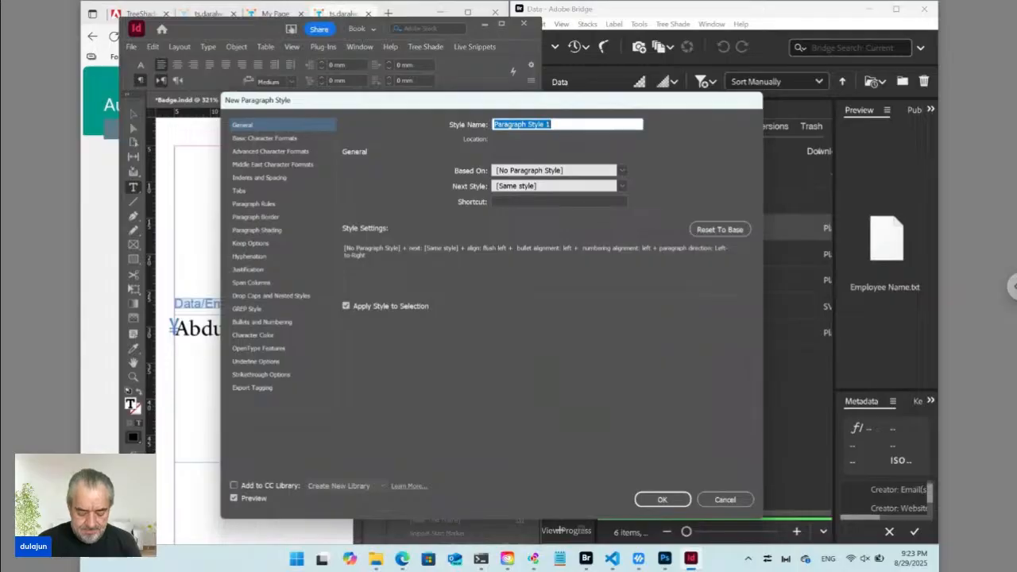
text(Employee Name)
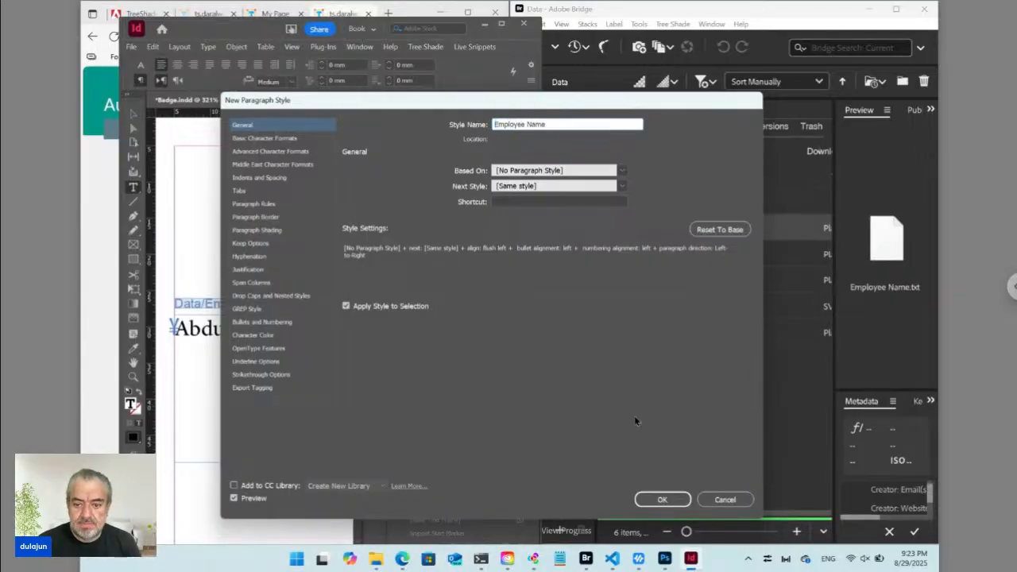
click(662, 499)
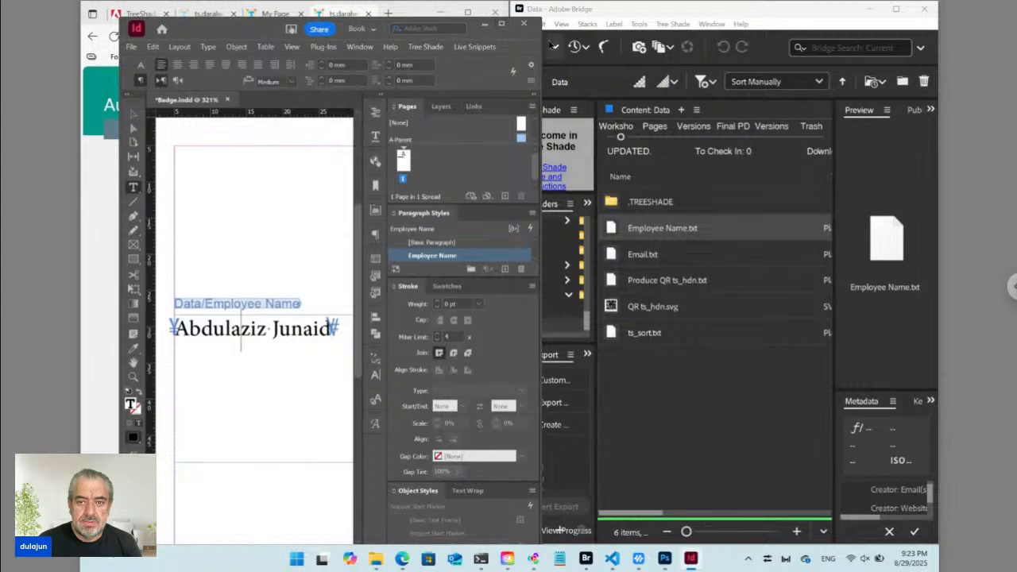
Set the name in Myriad Arabic Bold and centre it in the frame.
drag(540, 39, 688, 62)
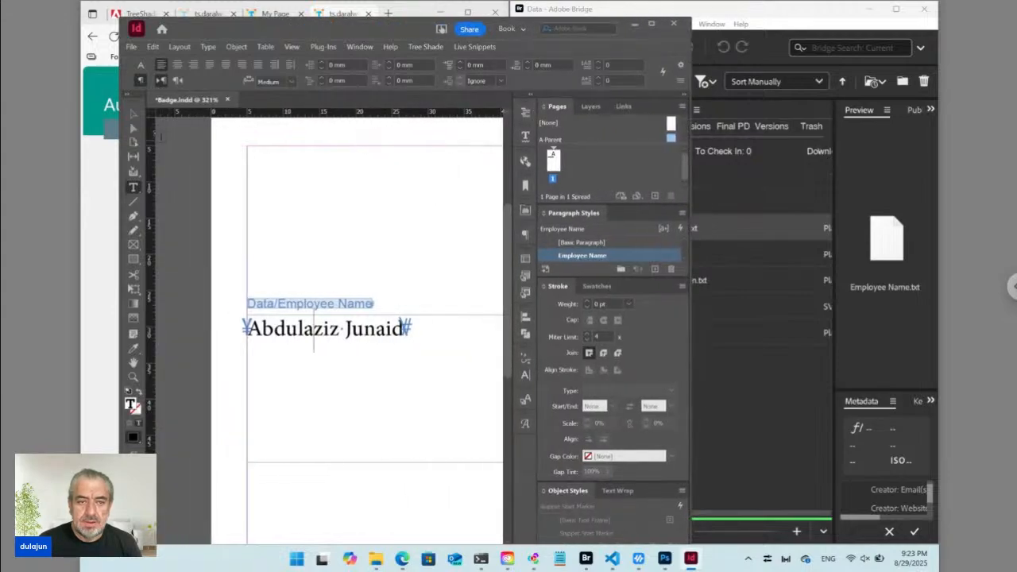
click(141, 64)
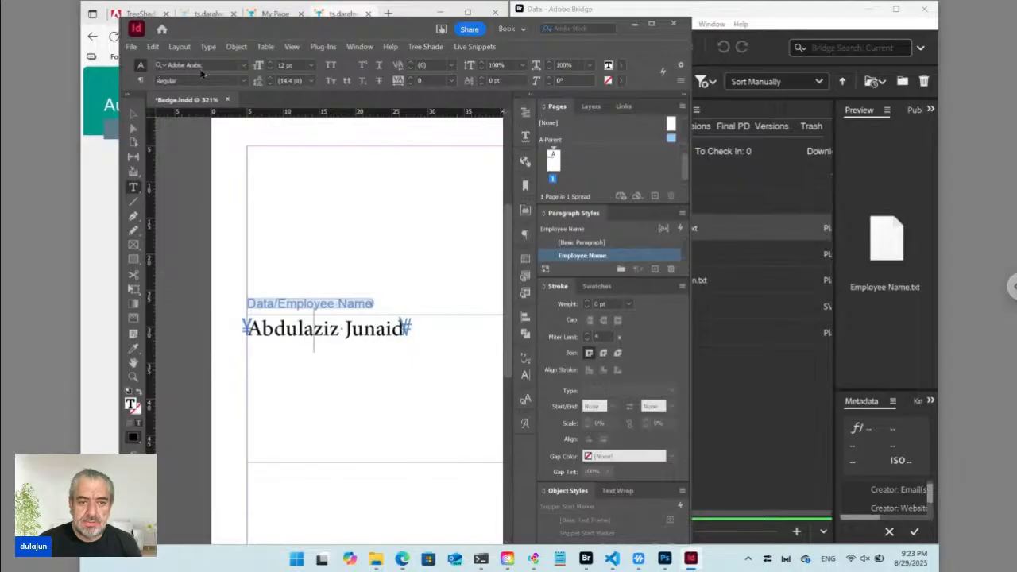
click(230, 68)
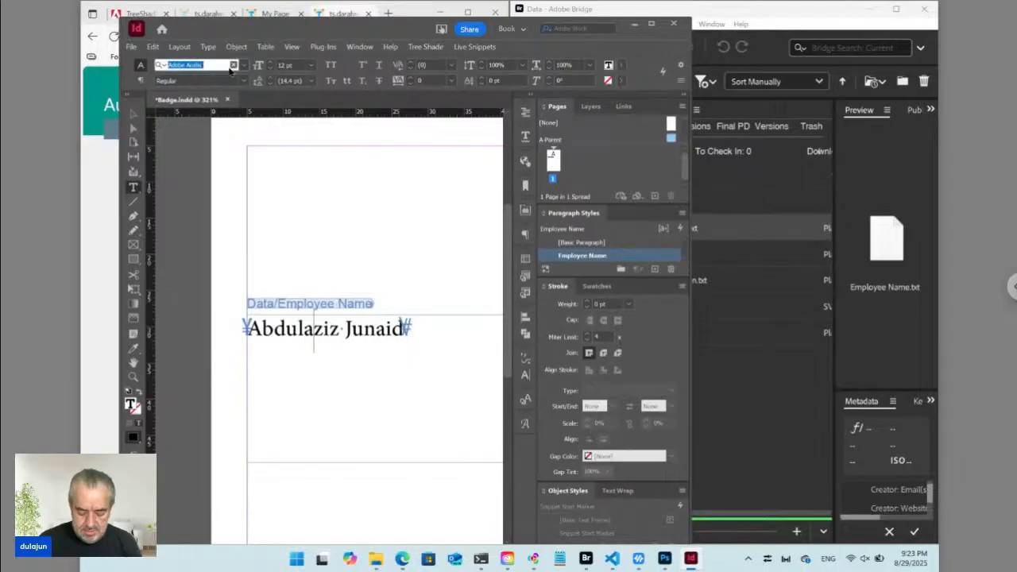
text(myriad)
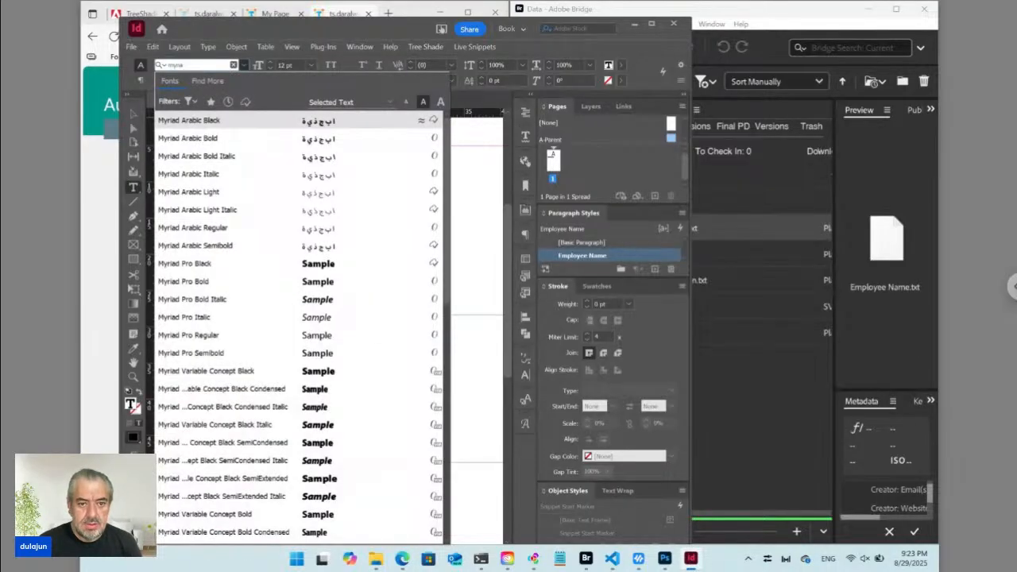
click(188, 138)
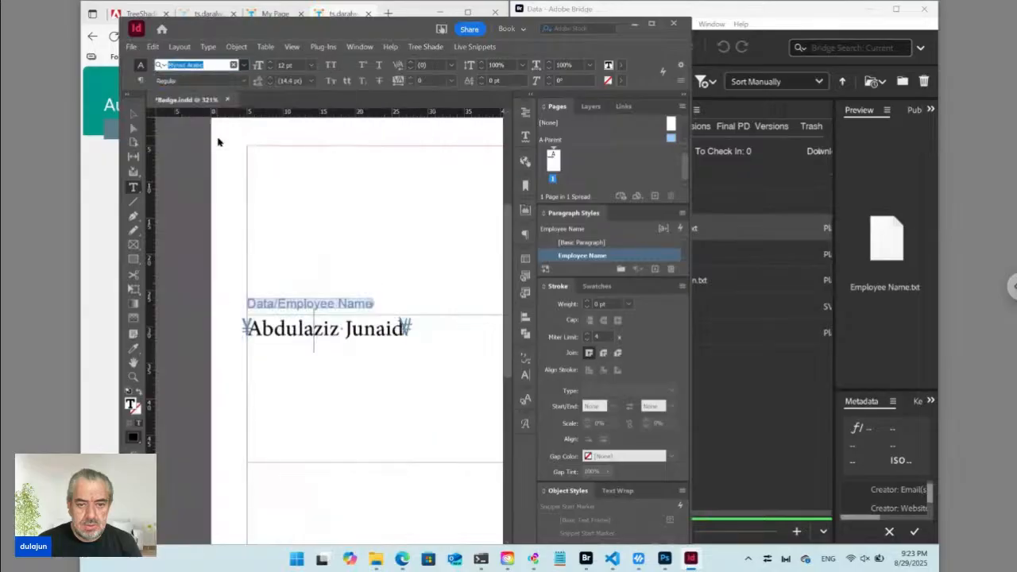
click(139, 81)
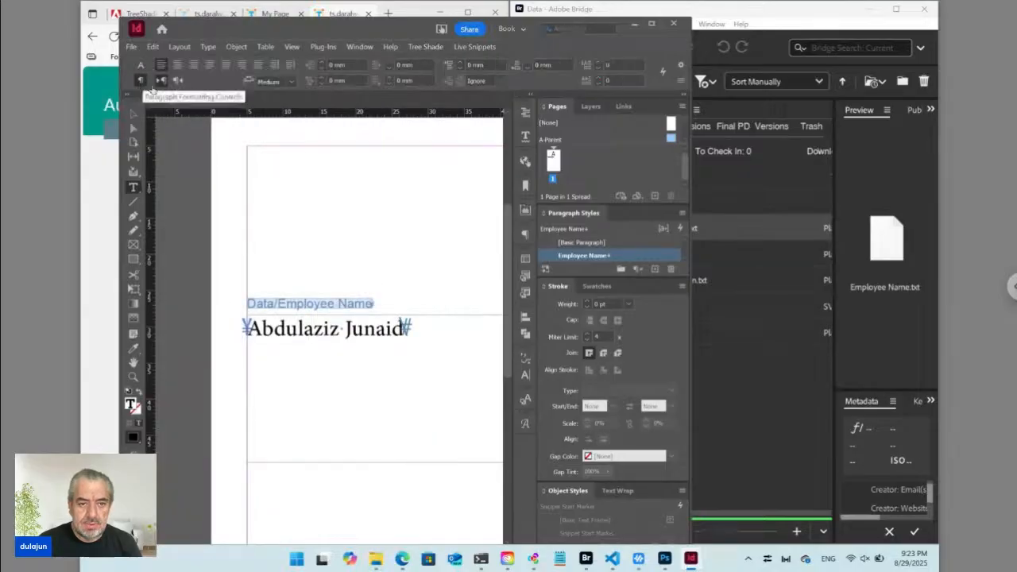
click(177, 65)
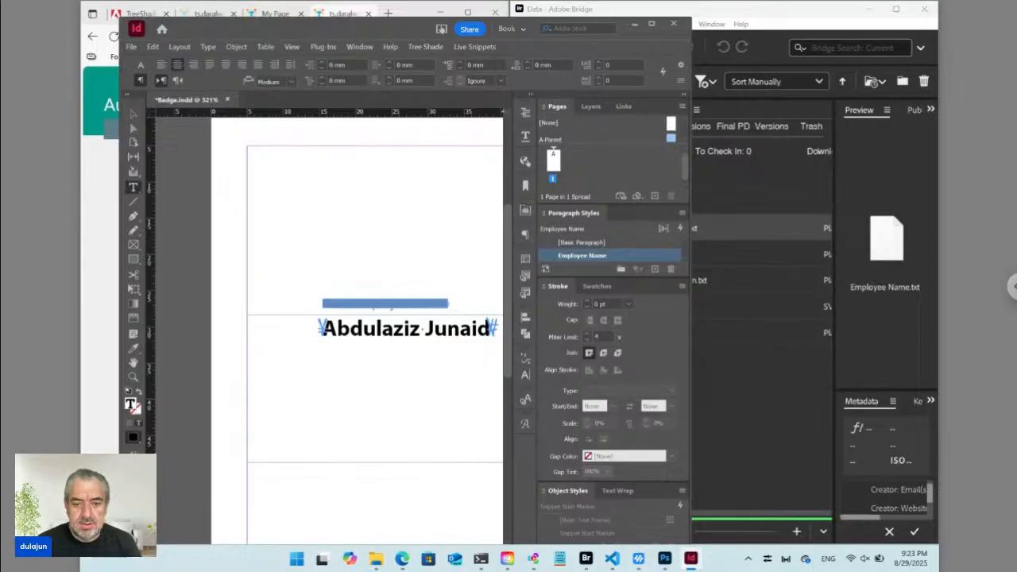
Size the name at 30 pt, redefine the Employee Name style, then reduce it to 18 pt.
click(141, 64)
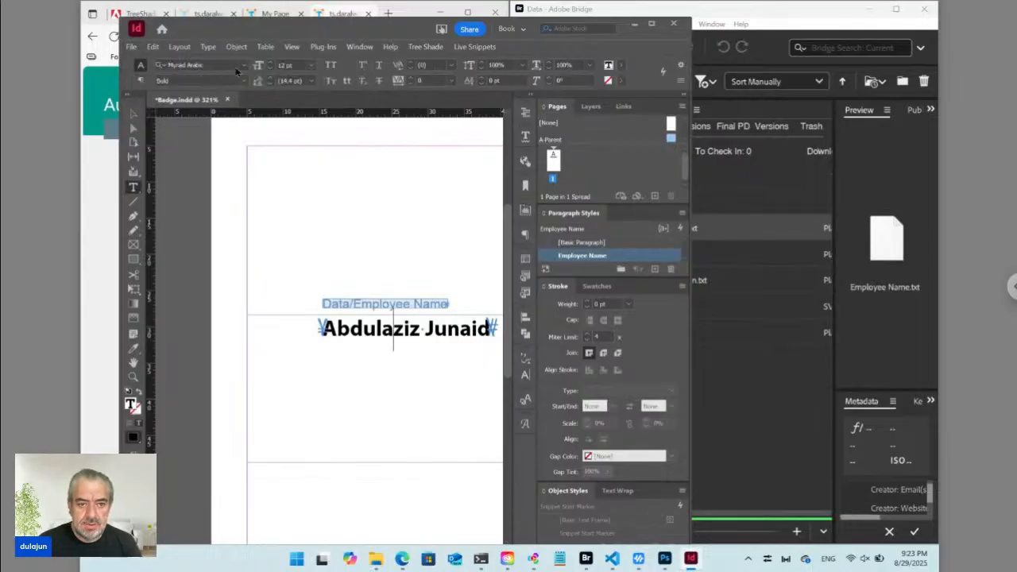
click(312, 65)
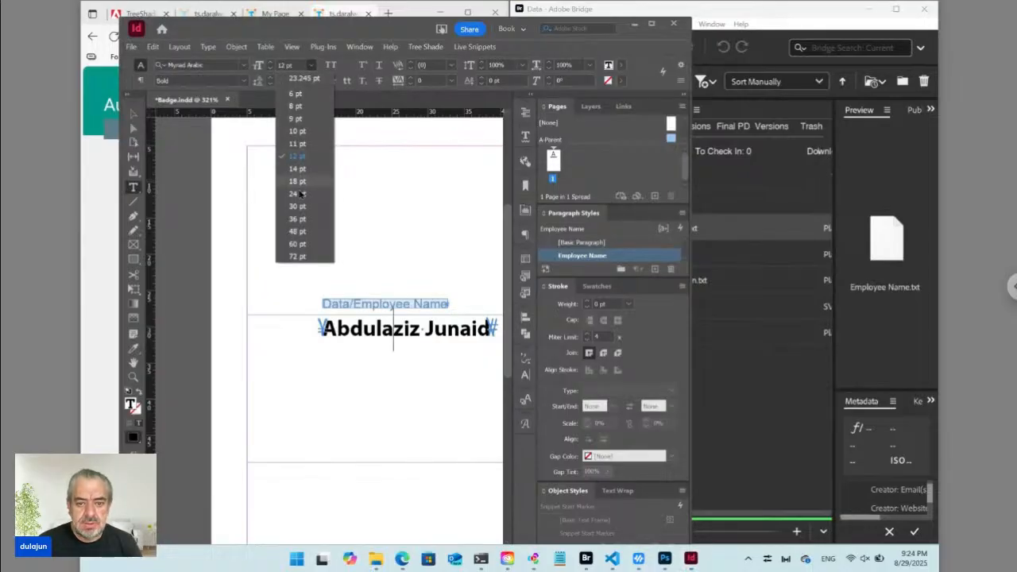
click(298, 207)
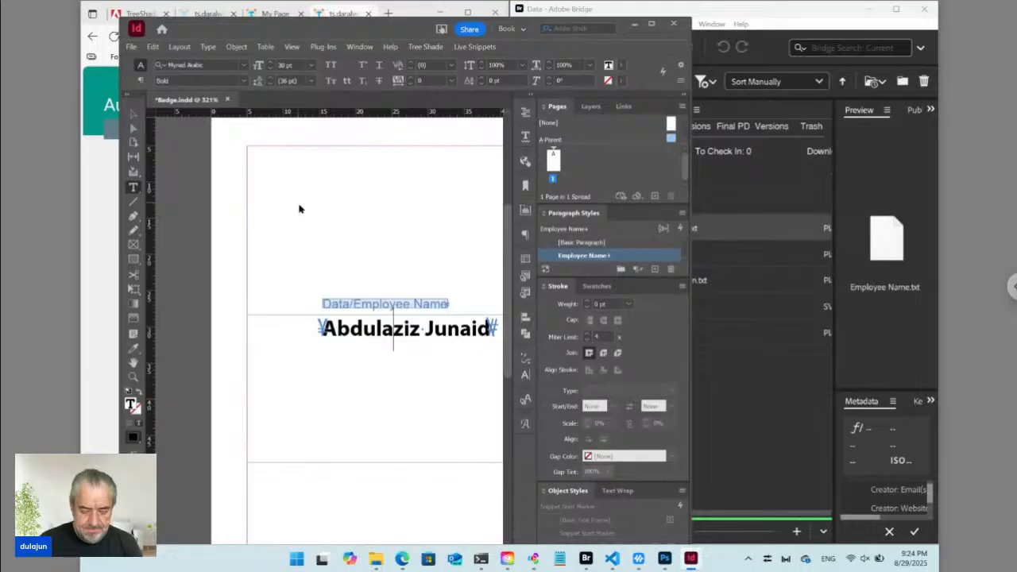
key(ctrl+alt+shift+r)
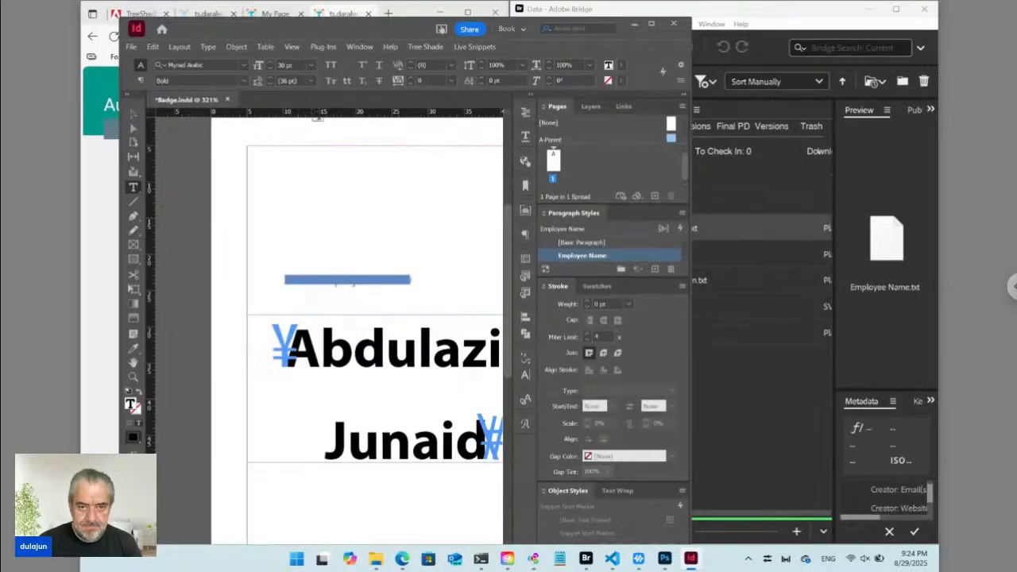
click(312, 65)
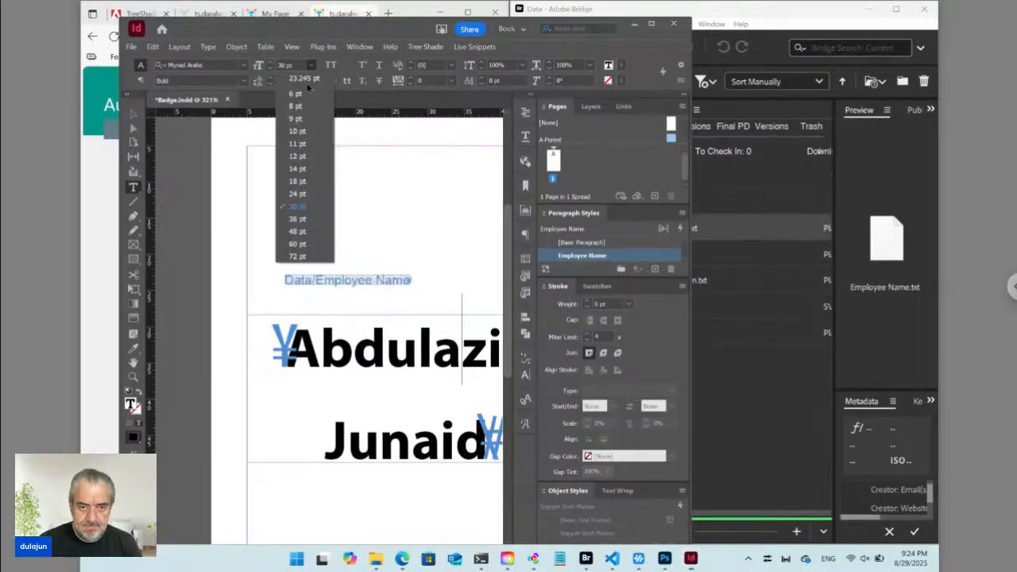
click(296, 182)
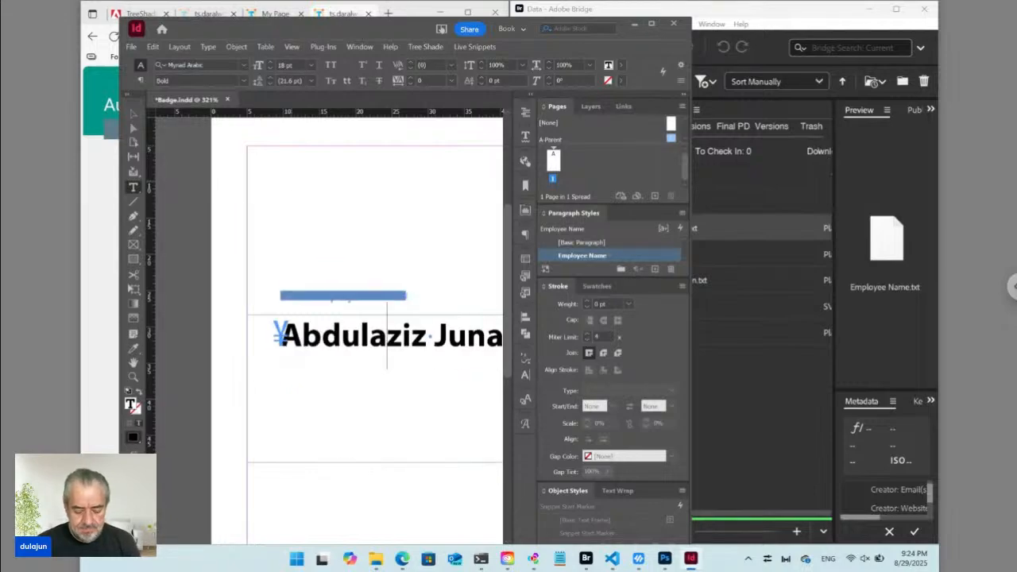
key(ctrl+0)
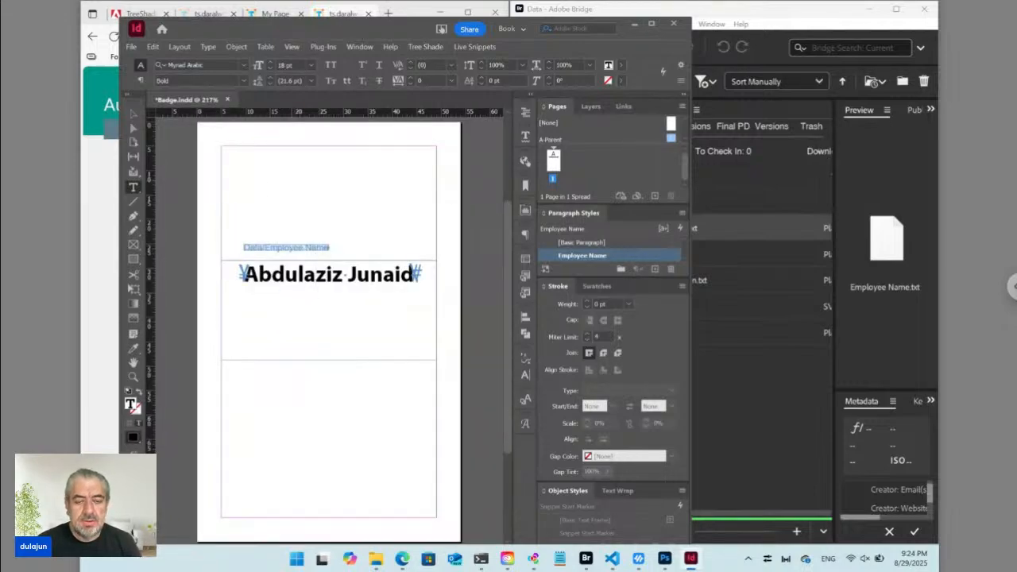
click(133, 114)
Drag QR ts_hdn.svg from Bridge onto the badge and position it in the lower band.
click(322, 340)
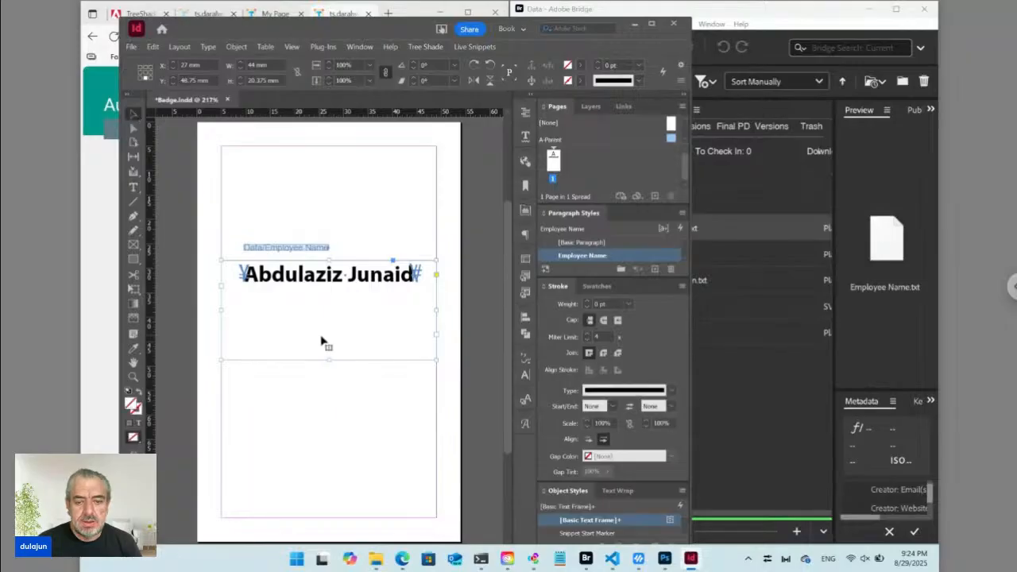
click(341, 400)
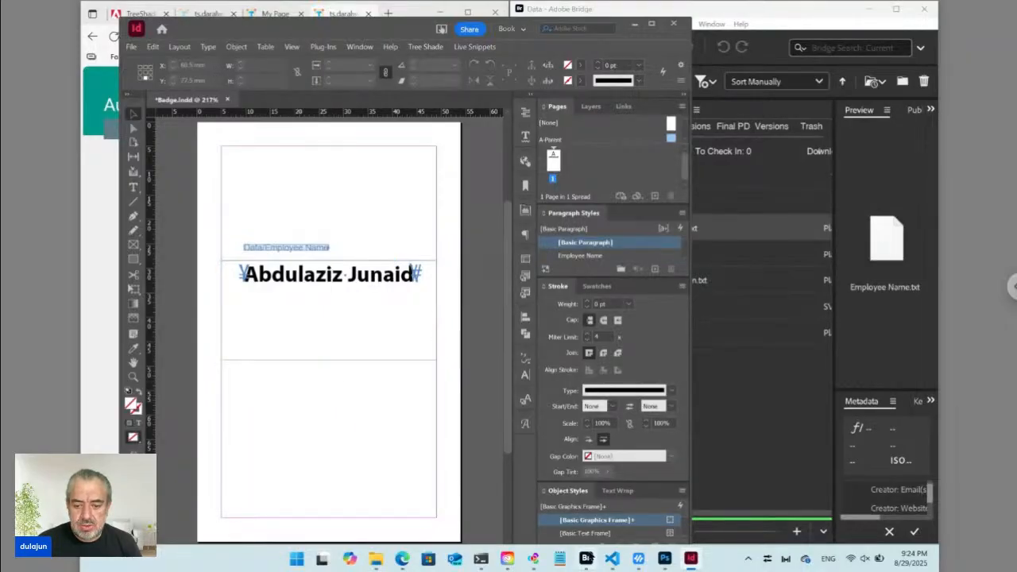
click(587, 560)
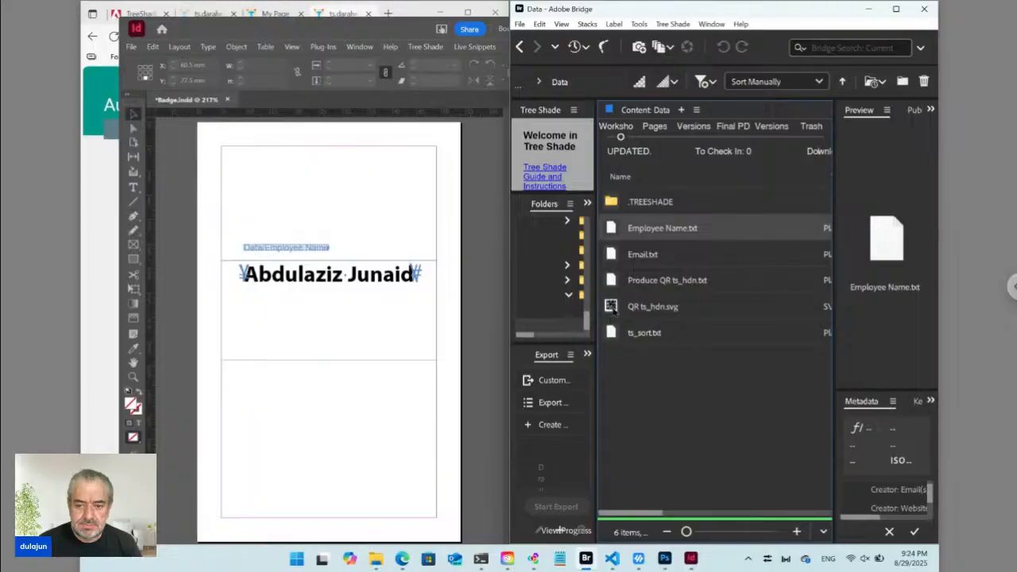
drag(613, 310, 362, 500)
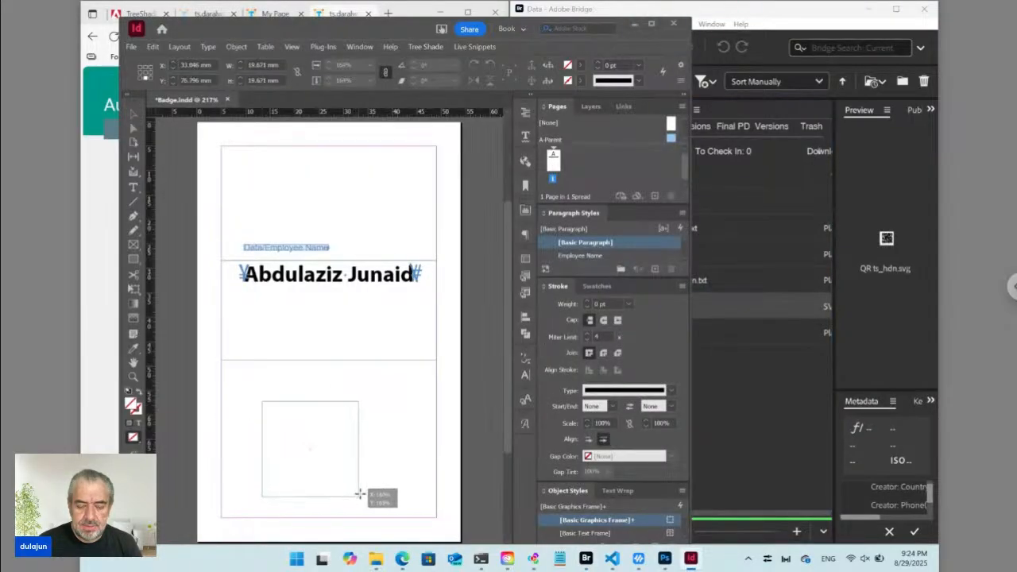
click(392, 475)
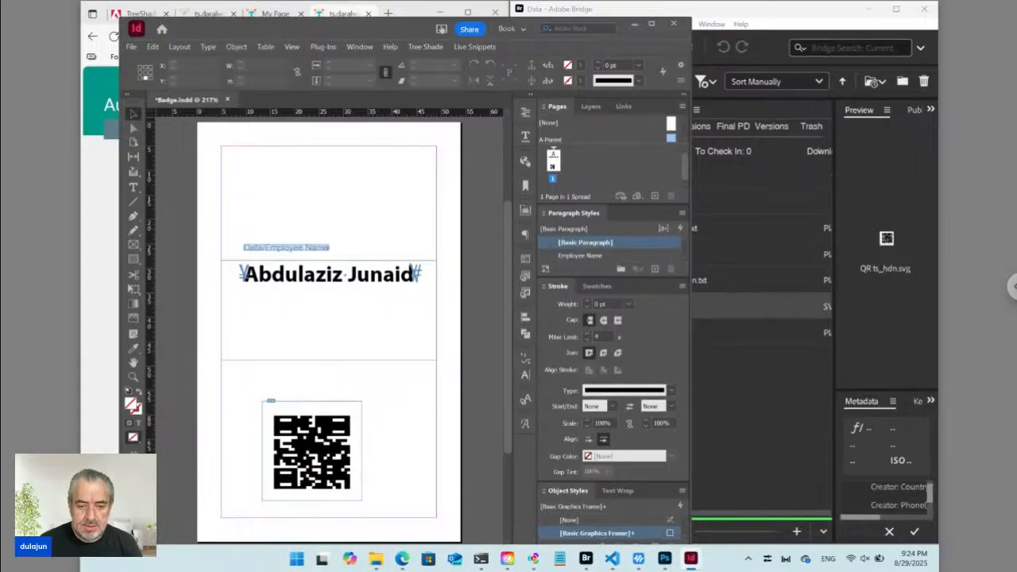
drag(352, 500, 356, 500)
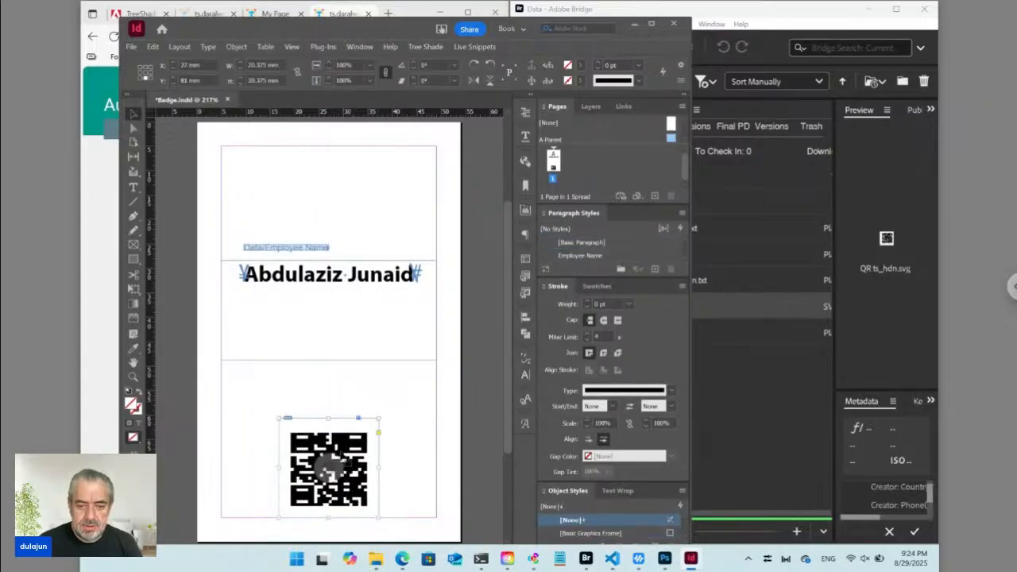
click(336, 278)
double_click(336, 278)
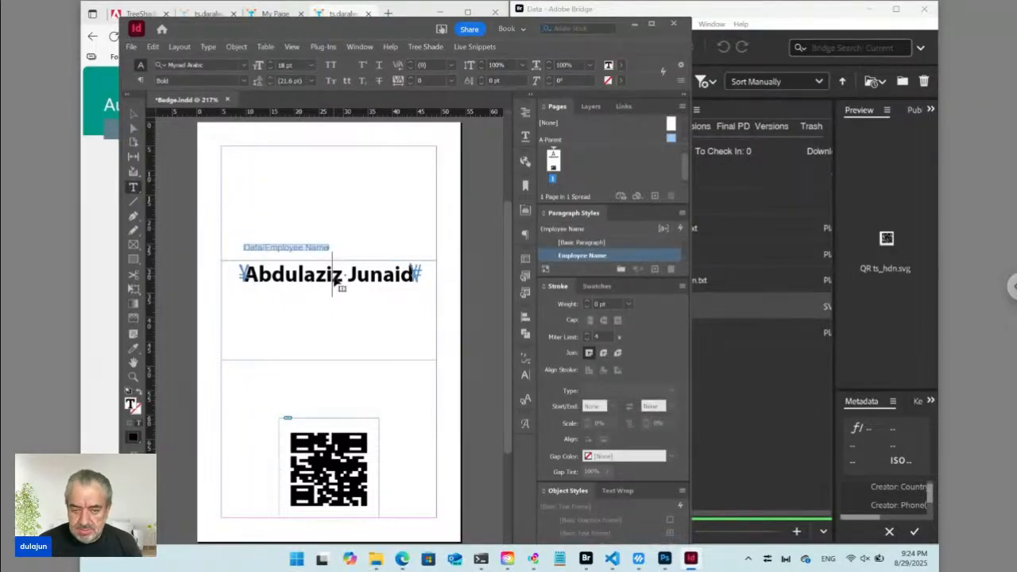
Start a new line after the name and place Email.txt there from Bridge.
click(414, 278)
key(Return)
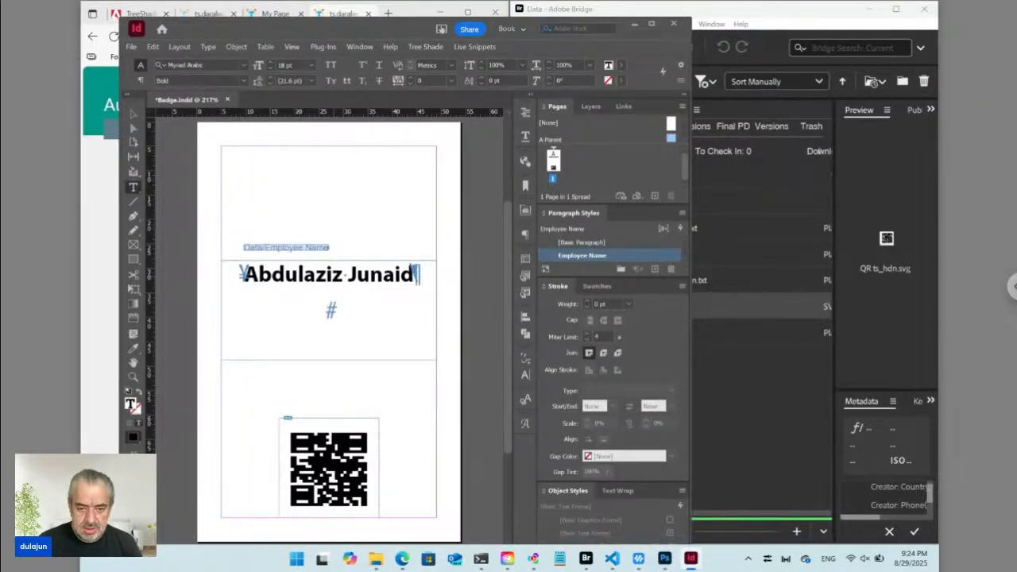
click(590, 561)
click(636, 255)
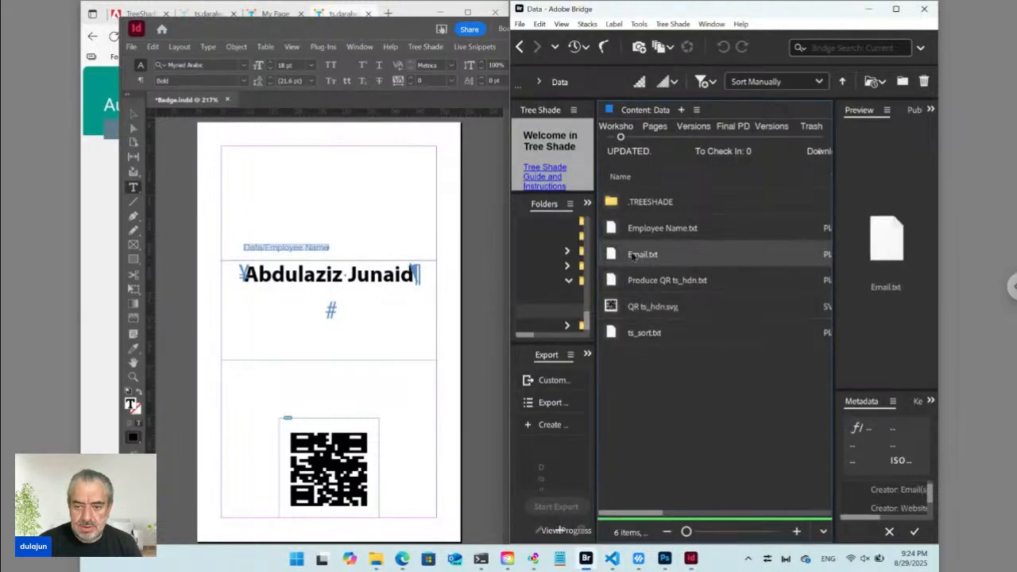
right_click(618, 256)
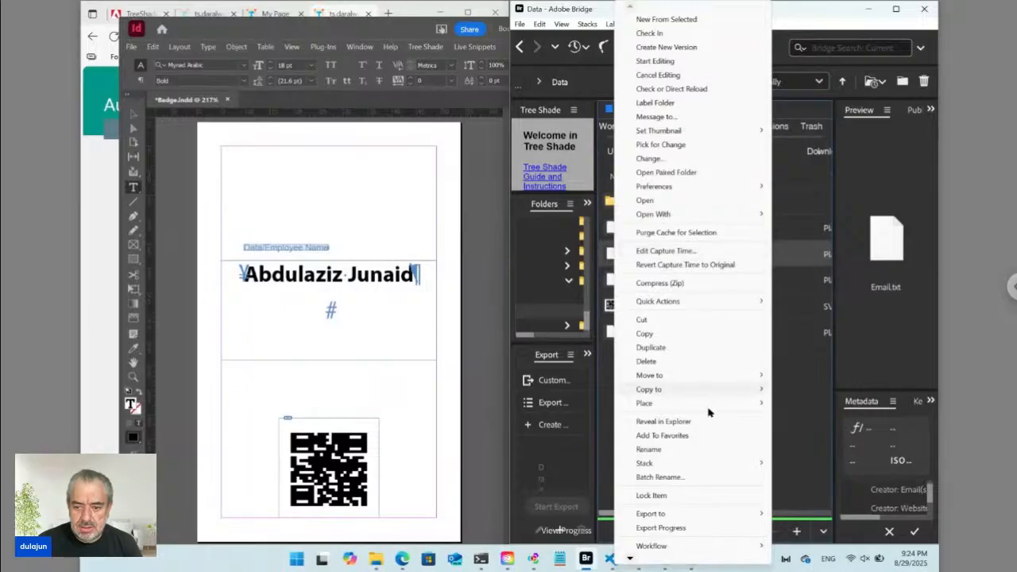
mouse_move(715, 412)
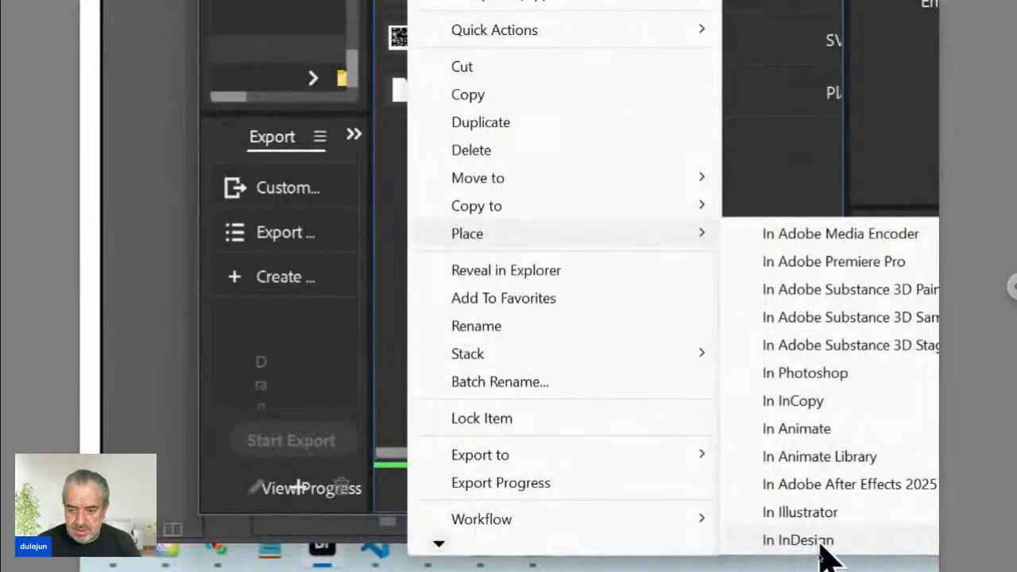
click(820, 545)
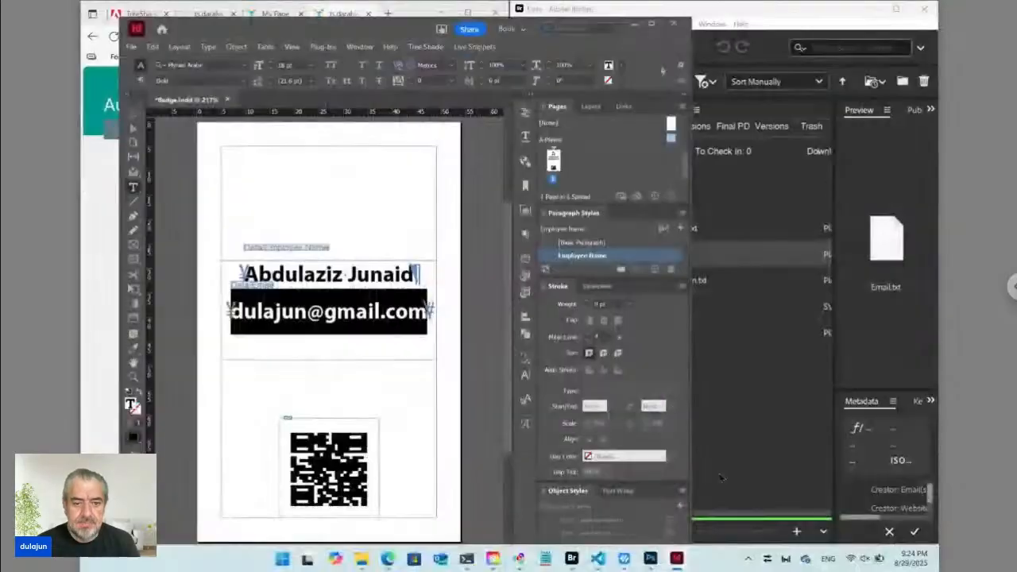
Create an 'Email' paragraph style based on No Paragraph Style for the email line.
click(344, 311)
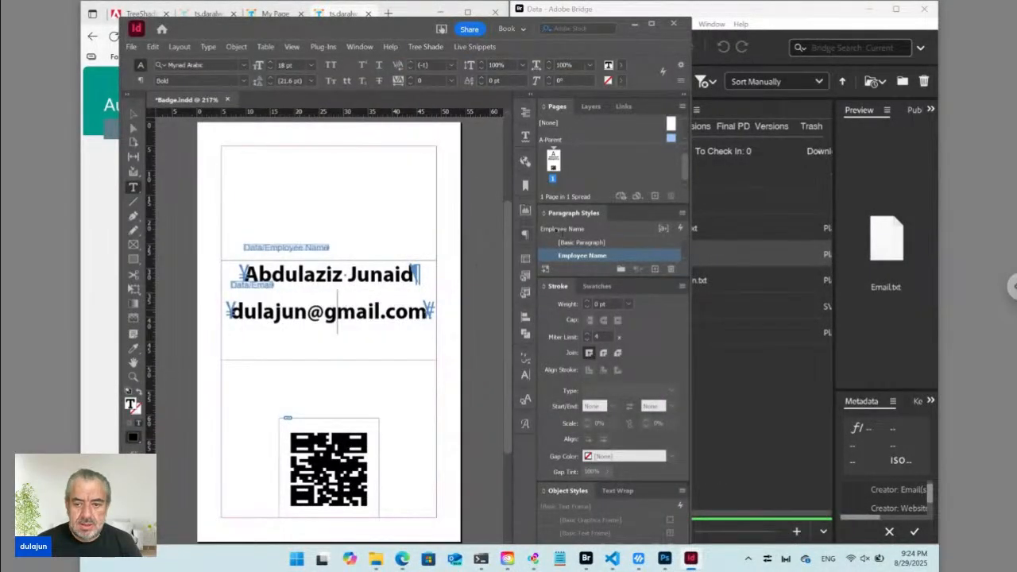
click(682, 213)
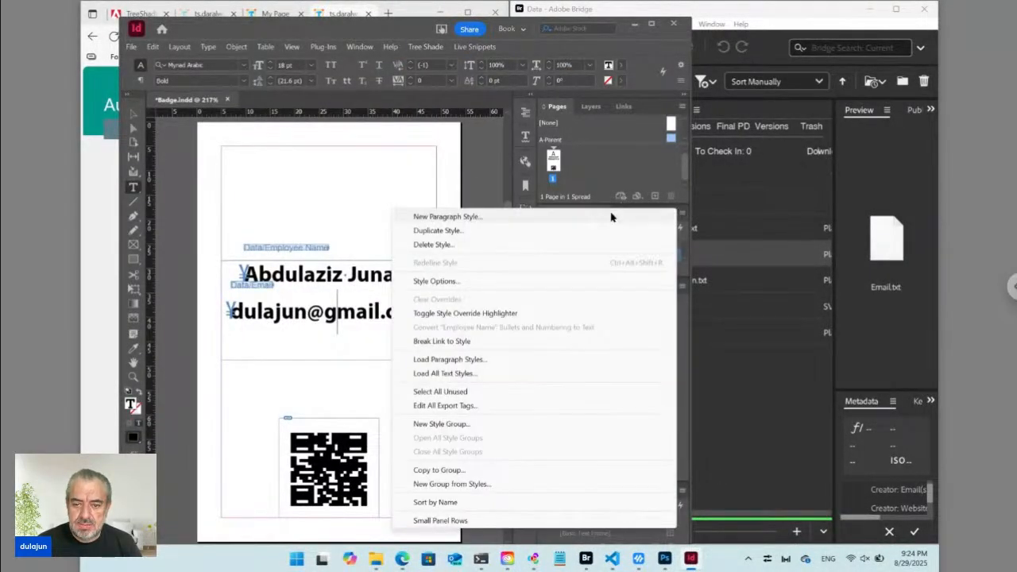
click(611, 216)
text(Email)
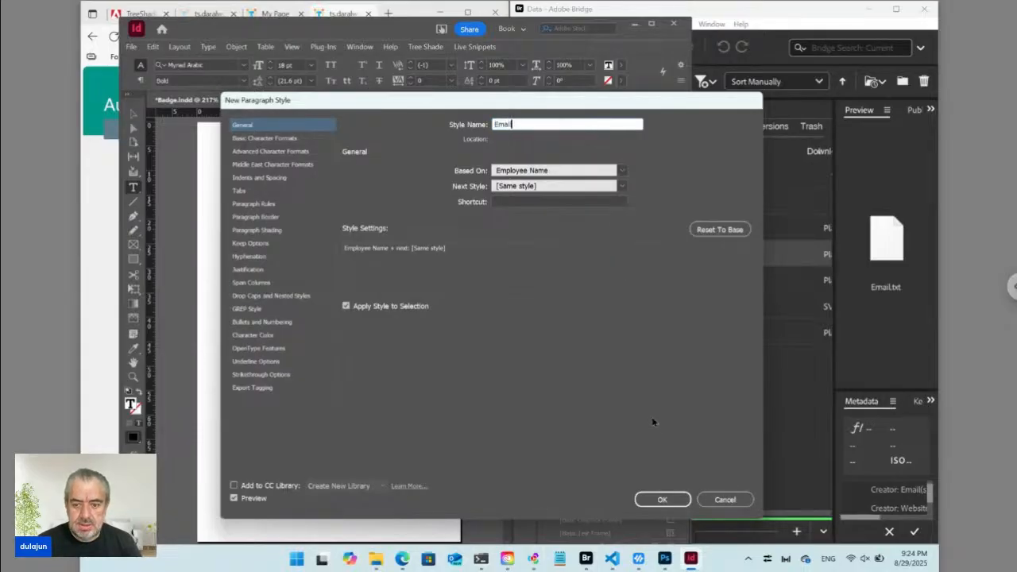
click(619, 170)
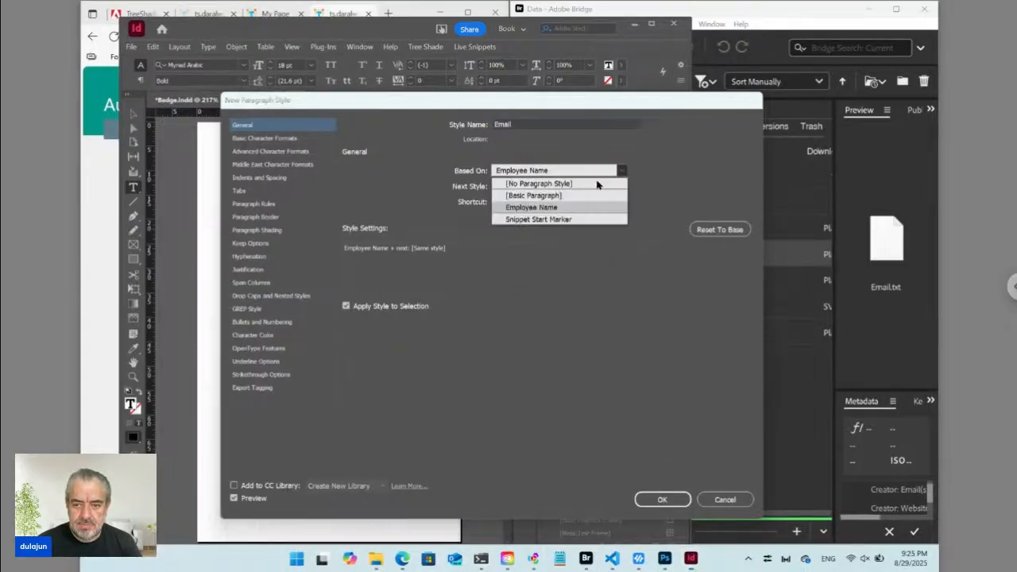
click(593, 185)
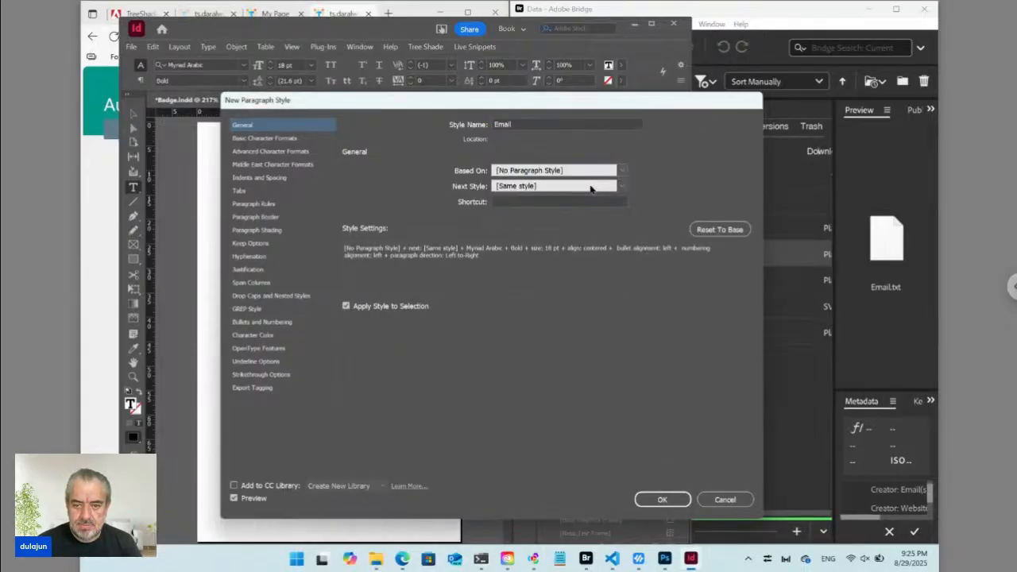
click(664, 499)
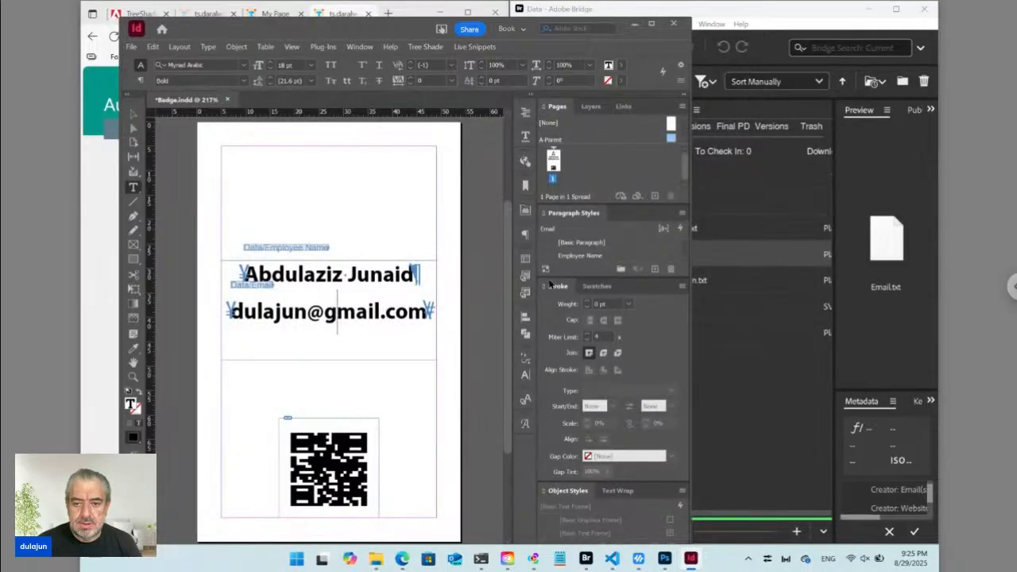
Make the email line Regular weight and redefine the Email style to match.
click(244, 80)
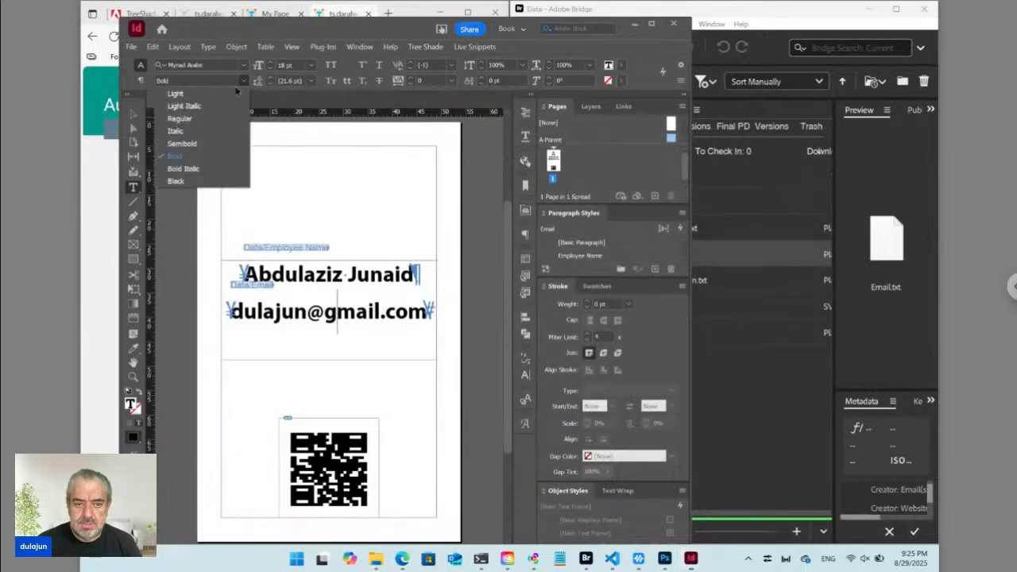
click(206, 119)
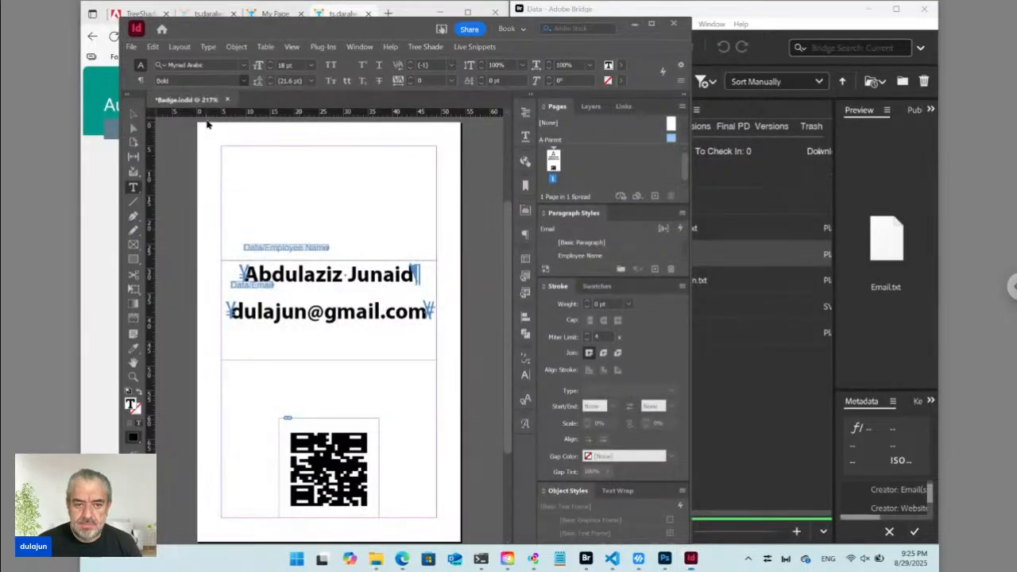
click(269, 70)
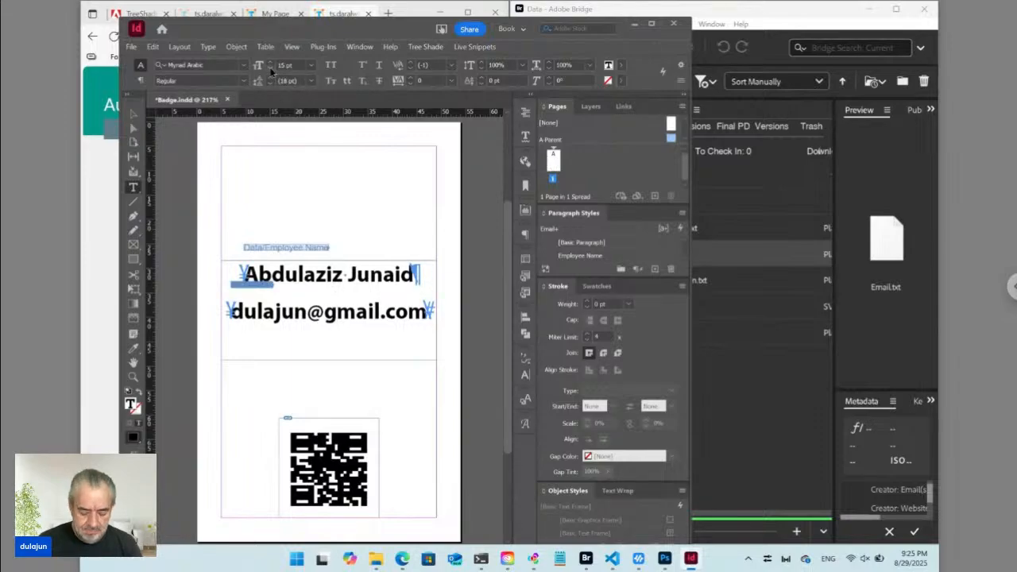
key(ctrl+alt+shift+r)
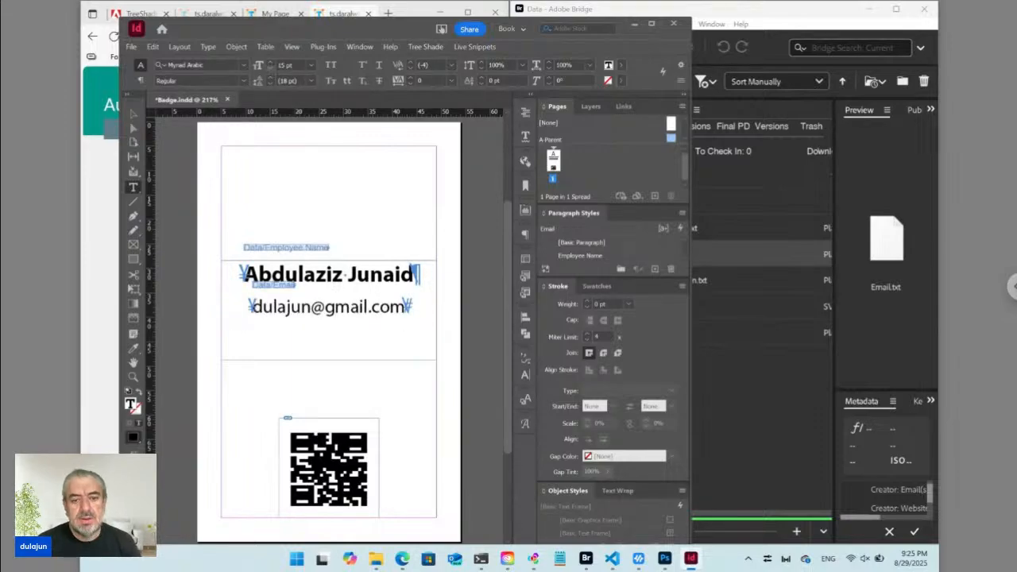
key(ctrl+shift+a)
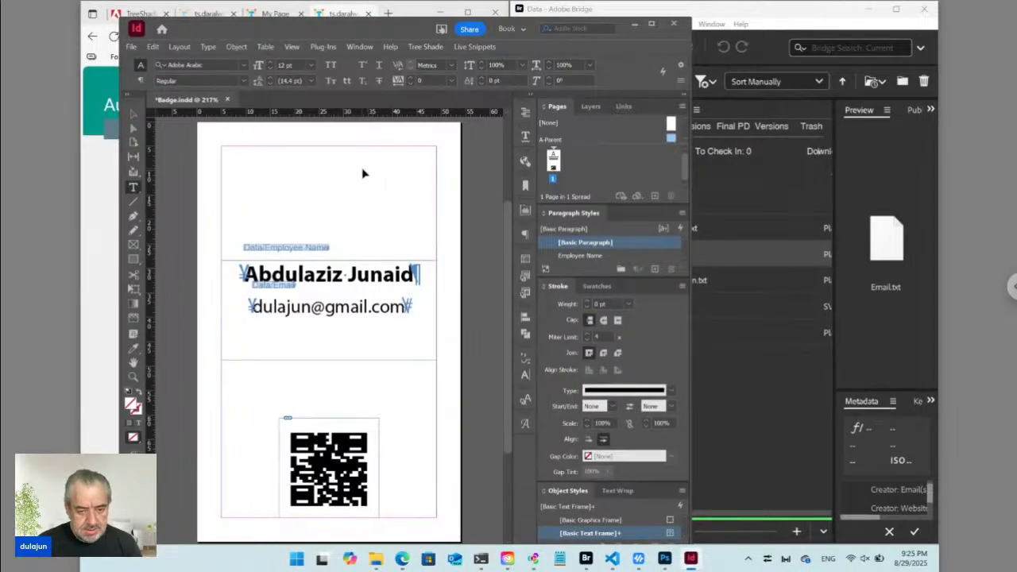
Select the name frame, save Badge.indd, and confirm checking it in to Tree Shade.
click(133, 113)
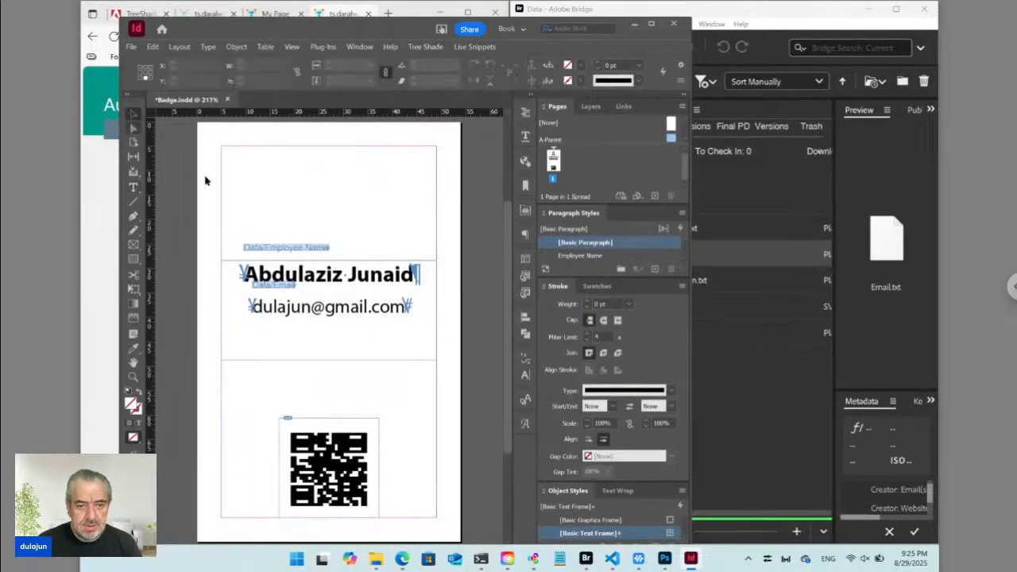
click(338, 276)
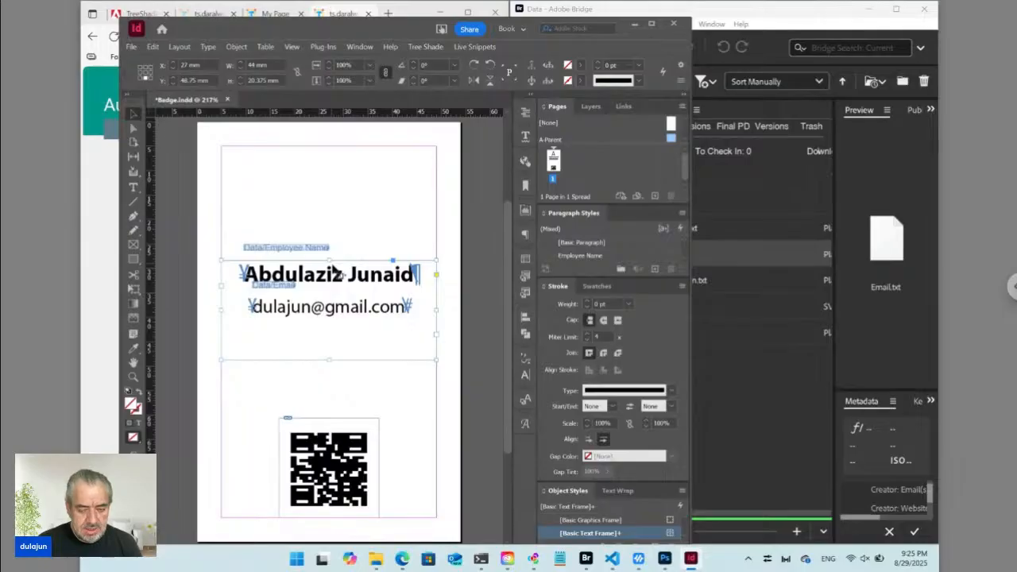
key(ctrl+s)
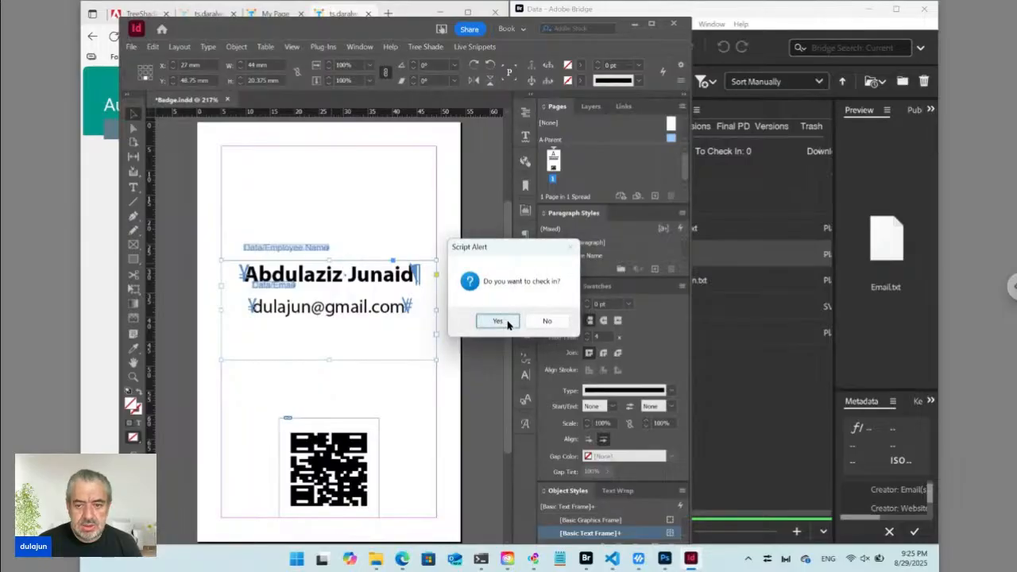
click(497, 320)
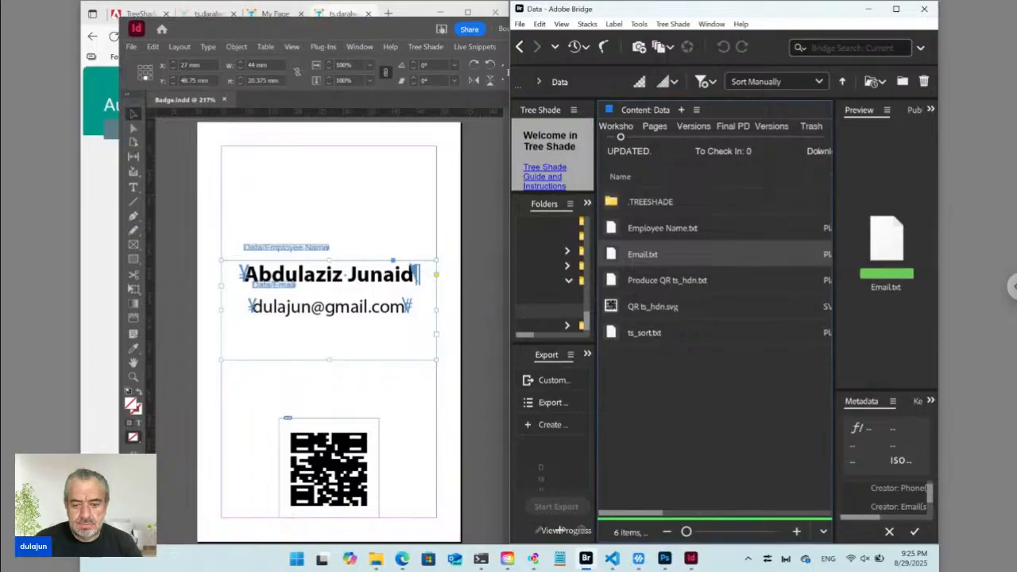
Refresh the Auto Design Templates form in Edge and scroll down to the badge preview.
click(402, 559)
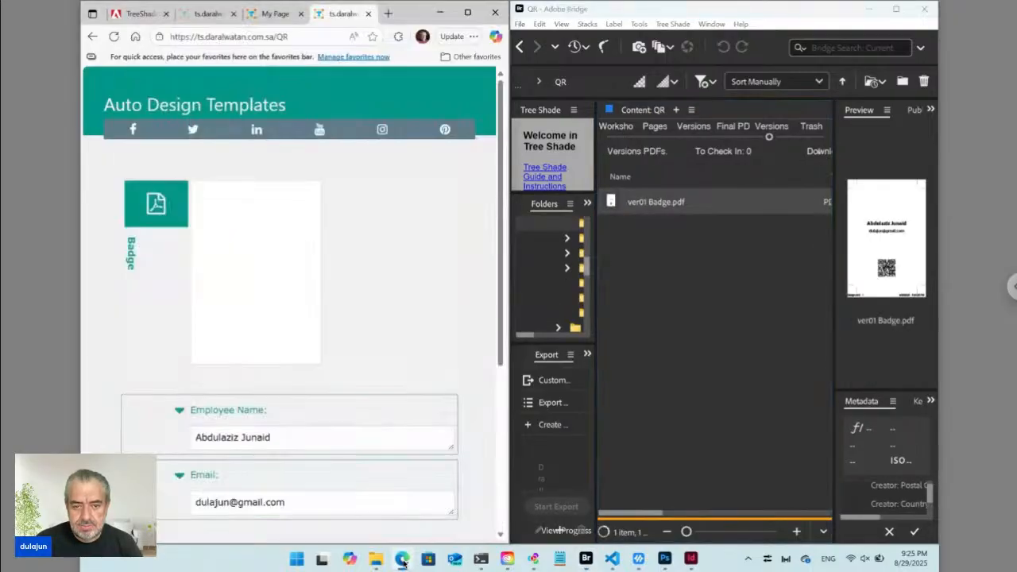
click(114, 36)
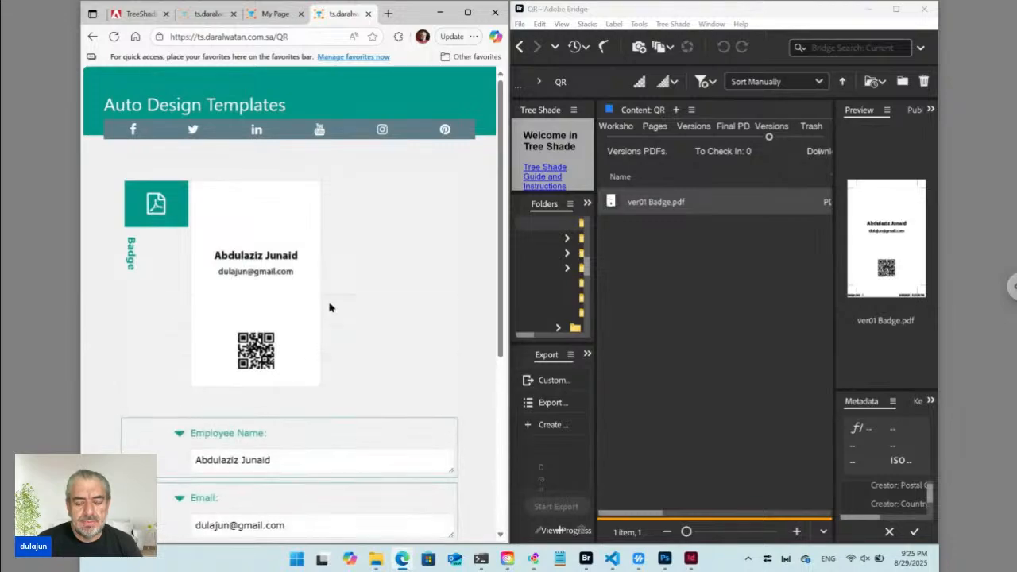
scroll(315, 303, down, 2)
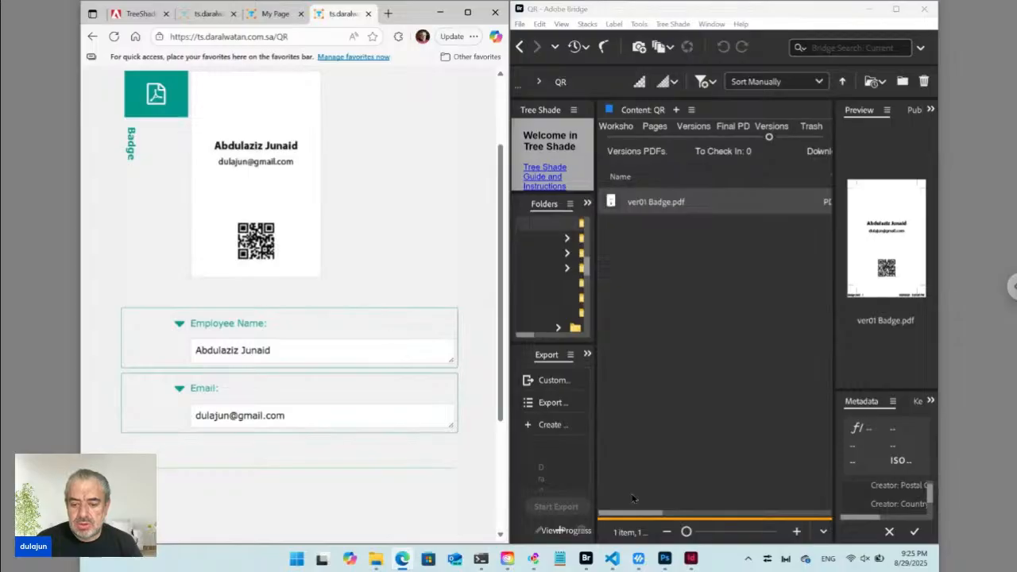
Compare the email placeholder line in Produce QR ts_hdn.txt with the vCard template, then return to the badge form.
click(614, 558)
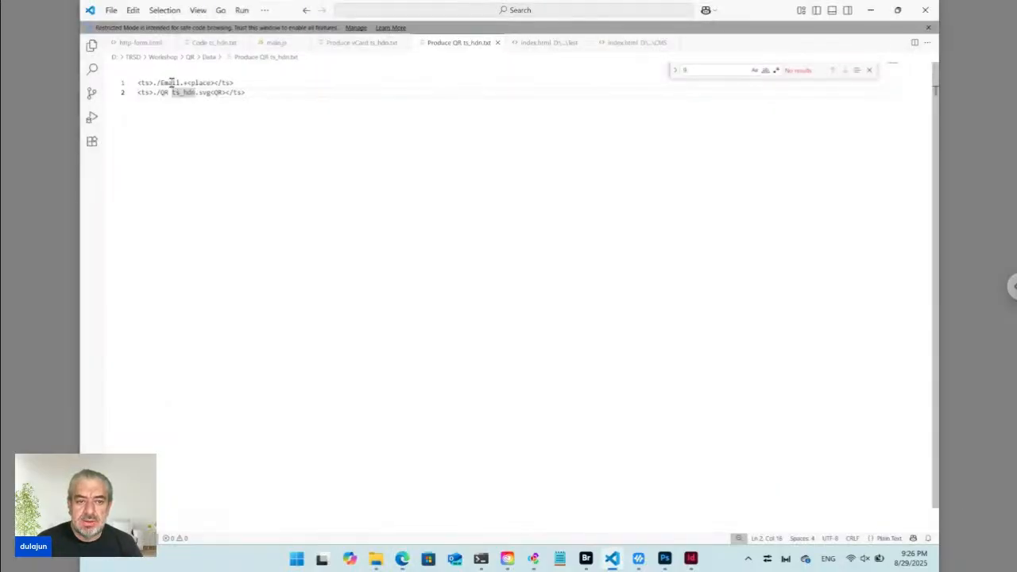
drag(236, 83, 143, 83)
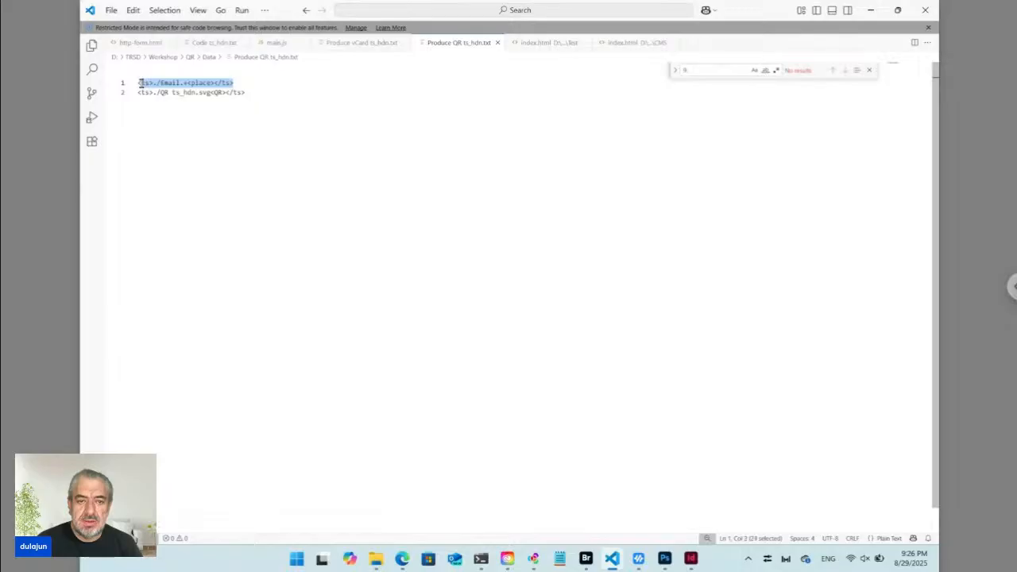
click(354, 43)
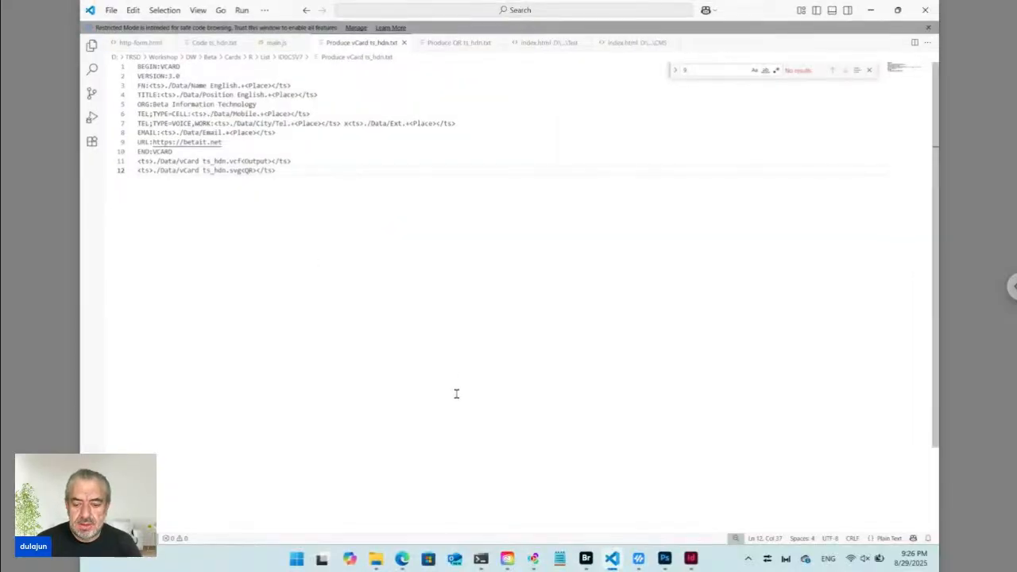
click(449, 44)
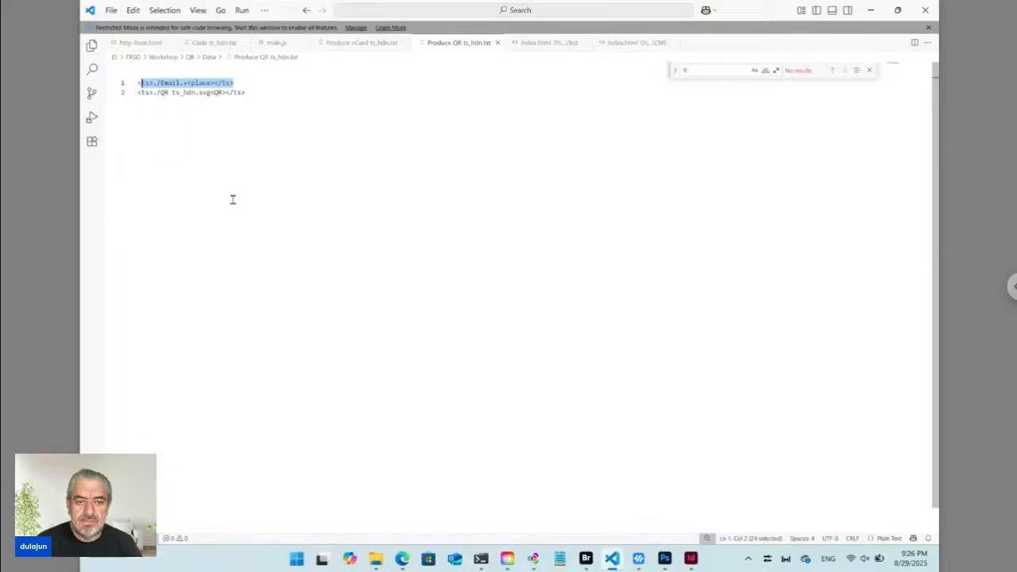
click(402, 559)
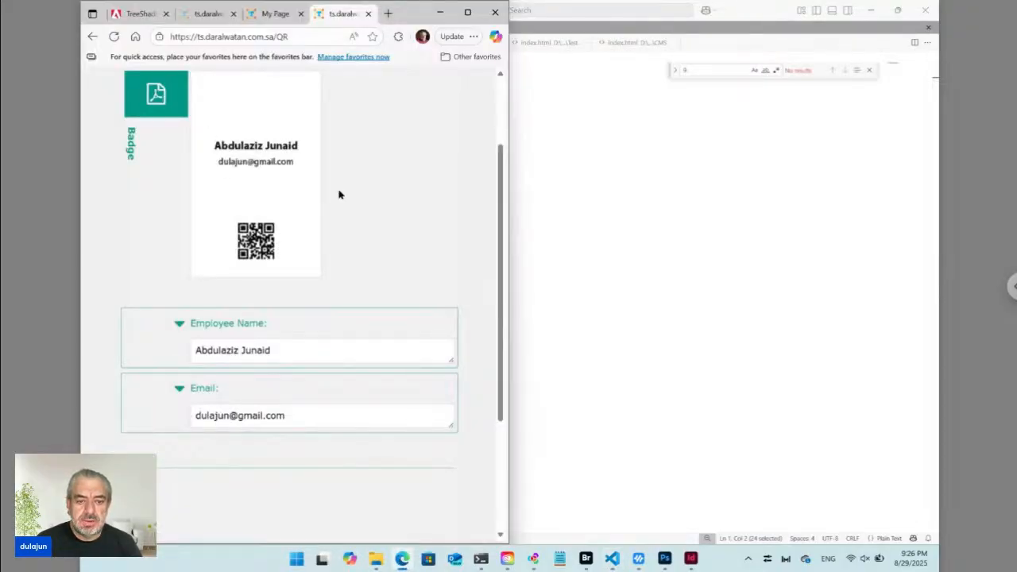
Change the Email field's mail provider from gmail to outlook.
click(288, 352)
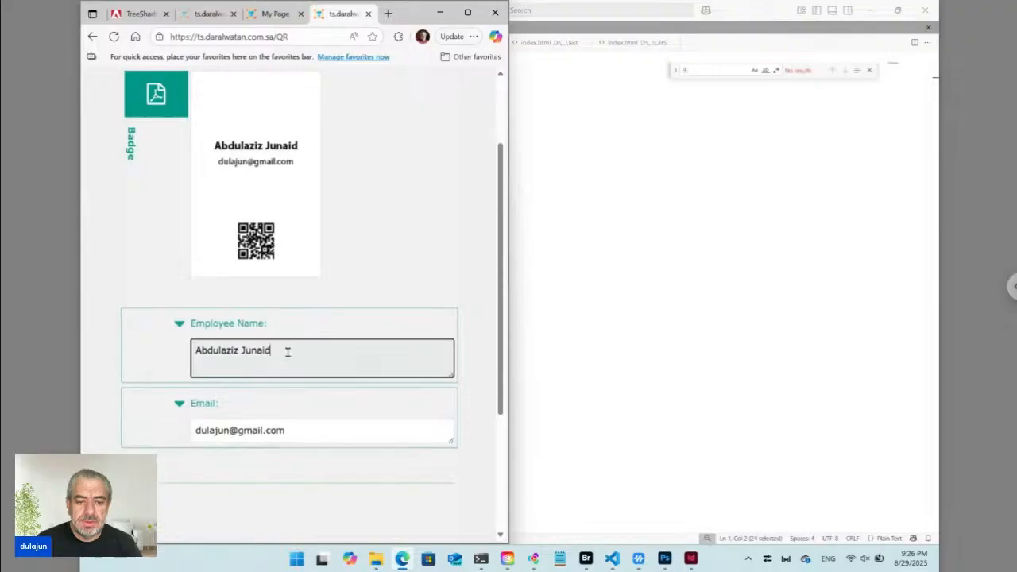
key(ctrl+a)
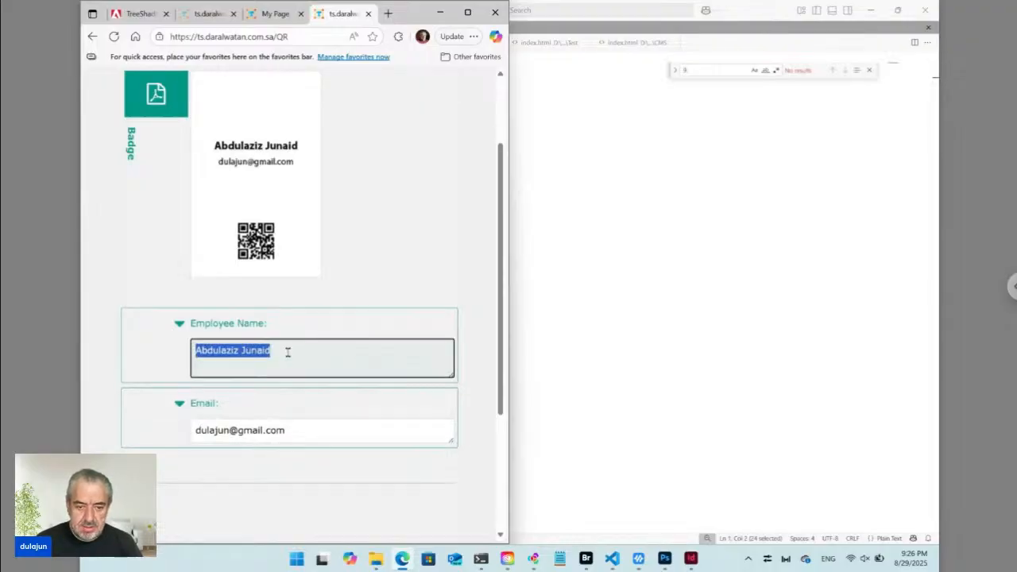
click(260, 430)
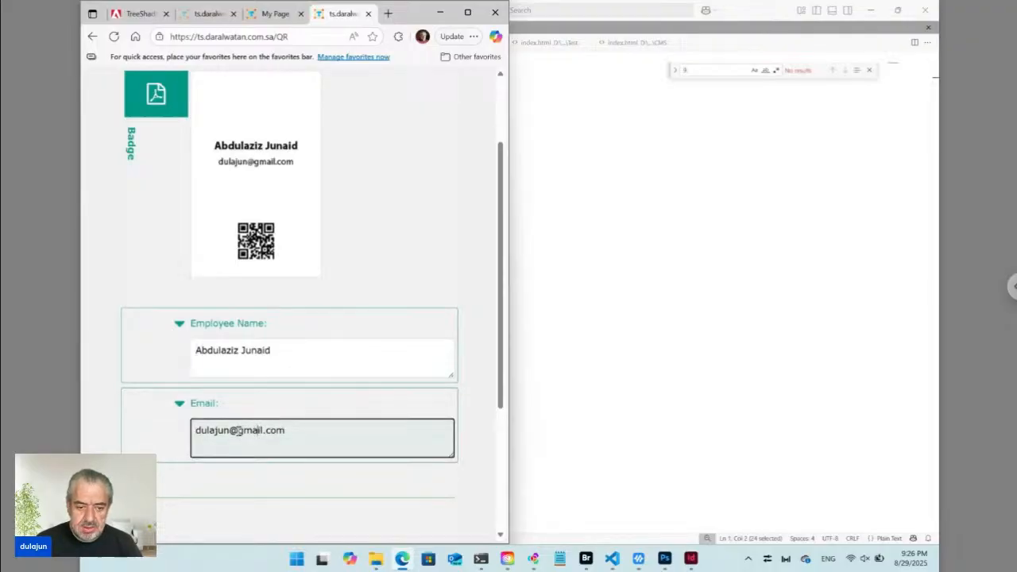
drag(239, 430, 264, 430)
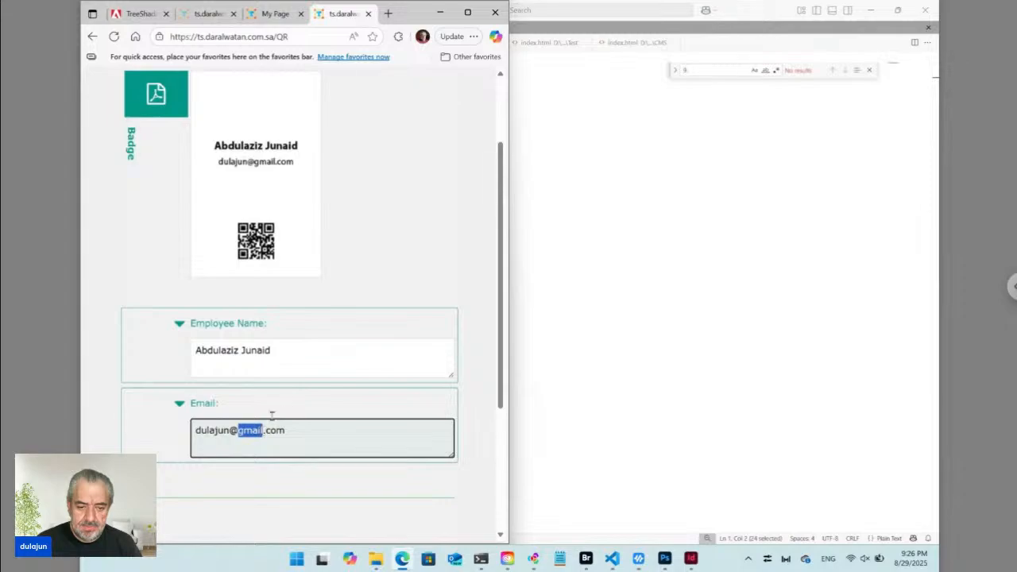
text(outlook)
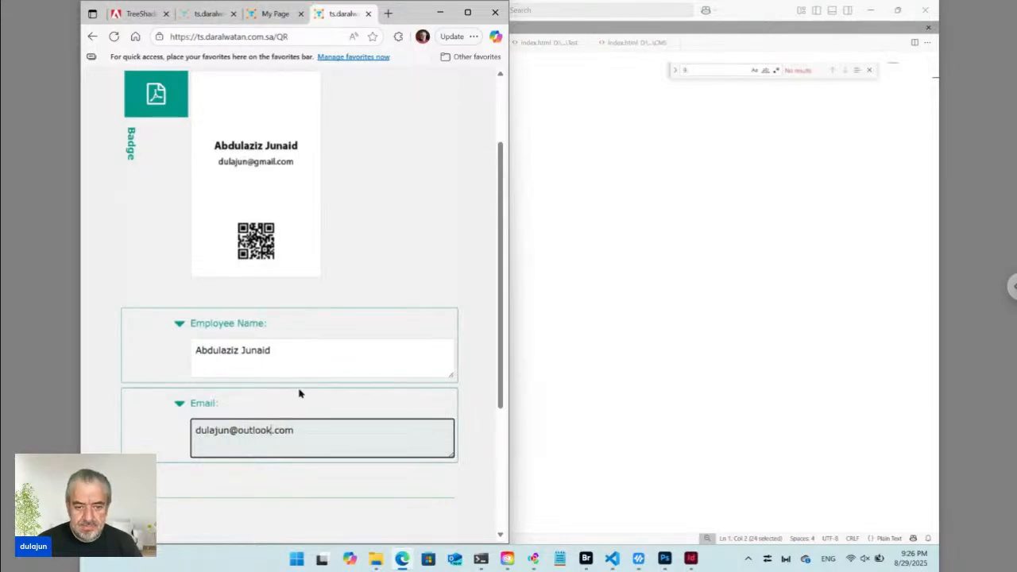
Add the middle initial 'A.' before the surname in the Employee Name field.
click(300, 358)
drag(295, 356, 263, 356)
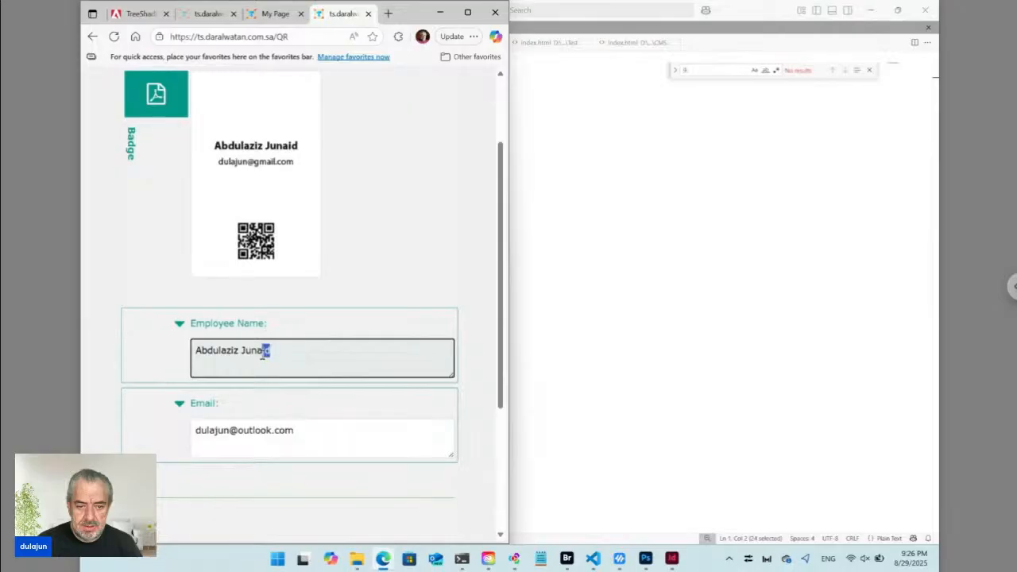
click(242, 352)
text(A.)
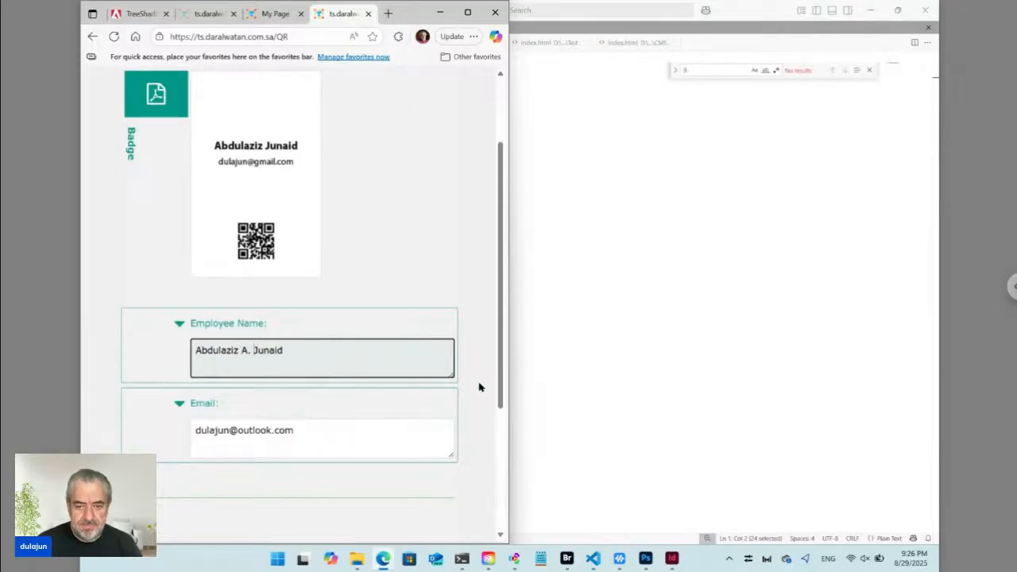
scroll(479, 388, down, 3)
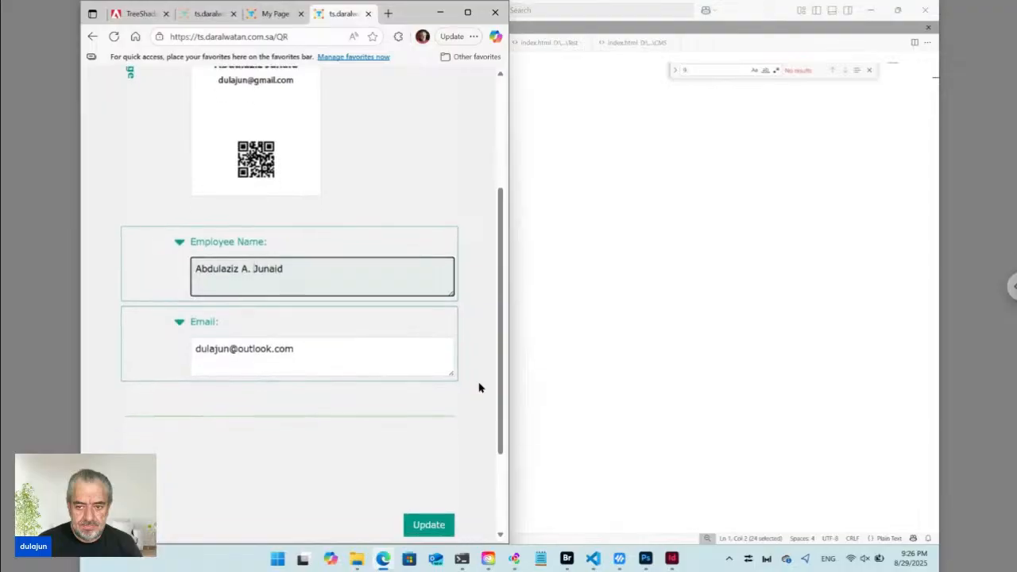
Submit Update and check the regenerated badge showing the middle-initial name and outlook.com e-mail.
click(434, 420)
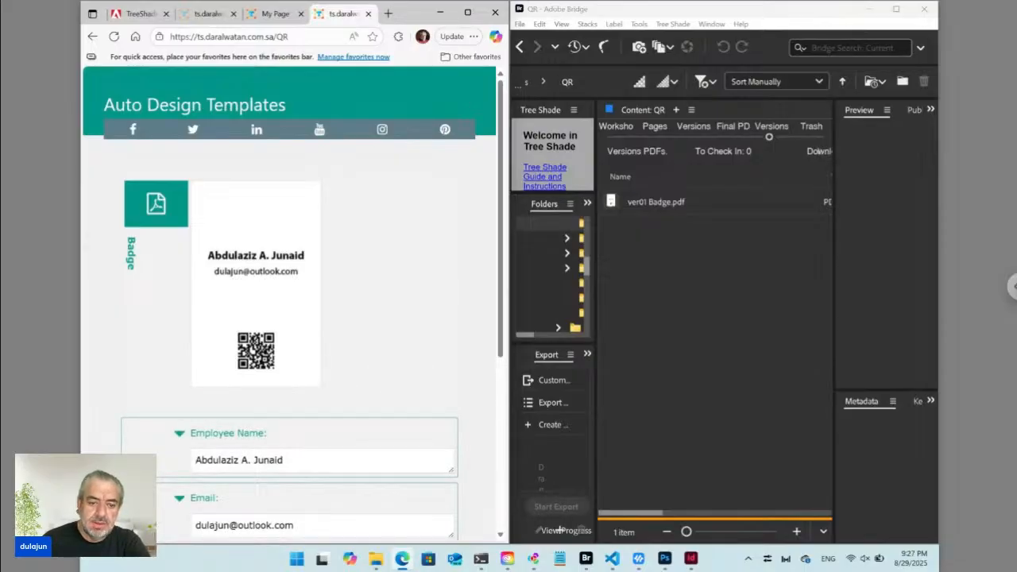
scroll(290, 318, down, 1)
scroll(290, 358, down, 5)
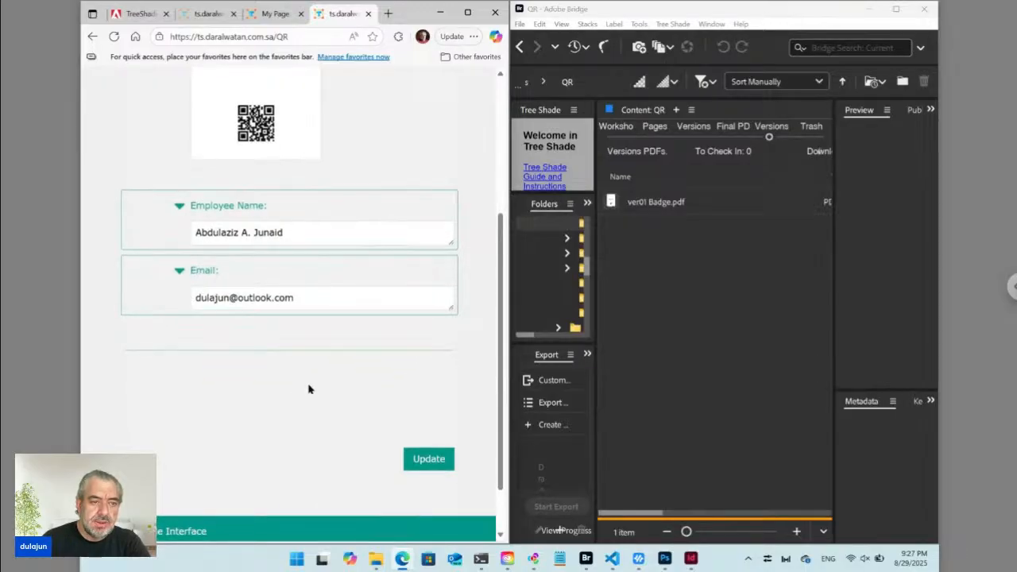
scroll(310, 389, down, 1)
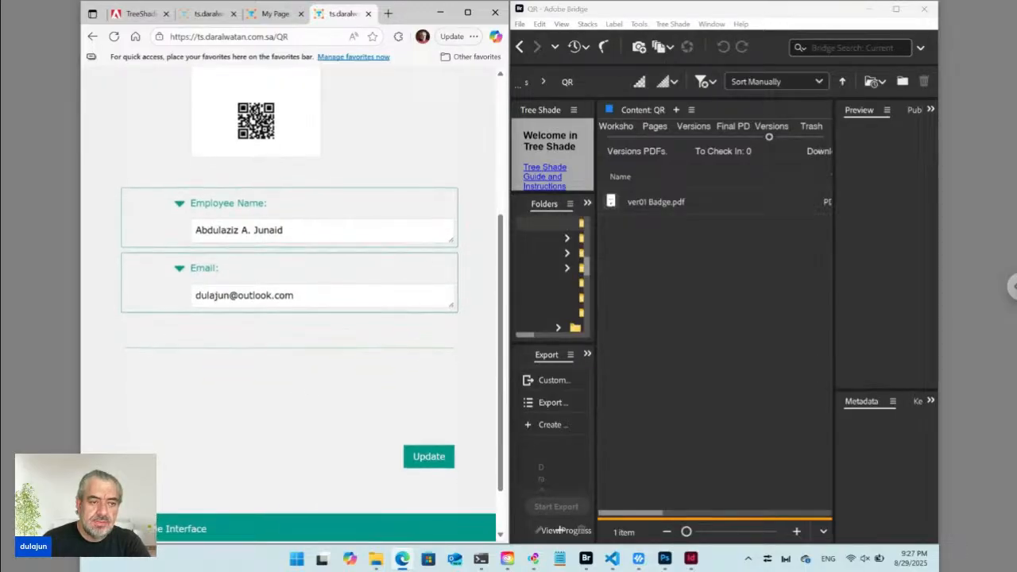